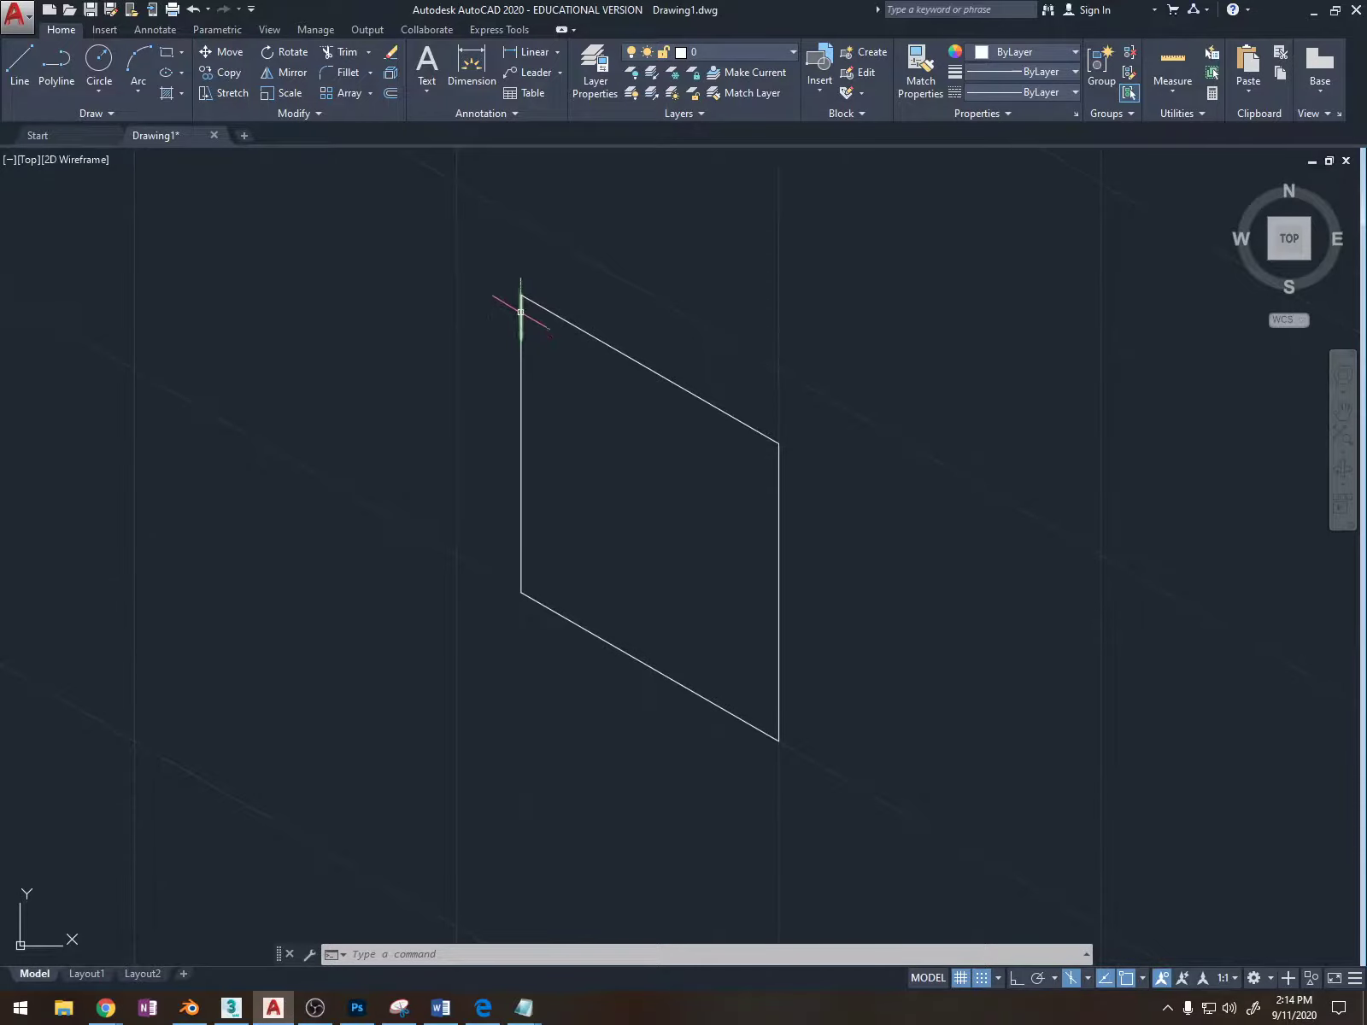
Delete the short stray line overlapping the upper end of the parallelogram's left edge.
click(521, 311)
key(Delete)
scroll(519, 299, up, 6)
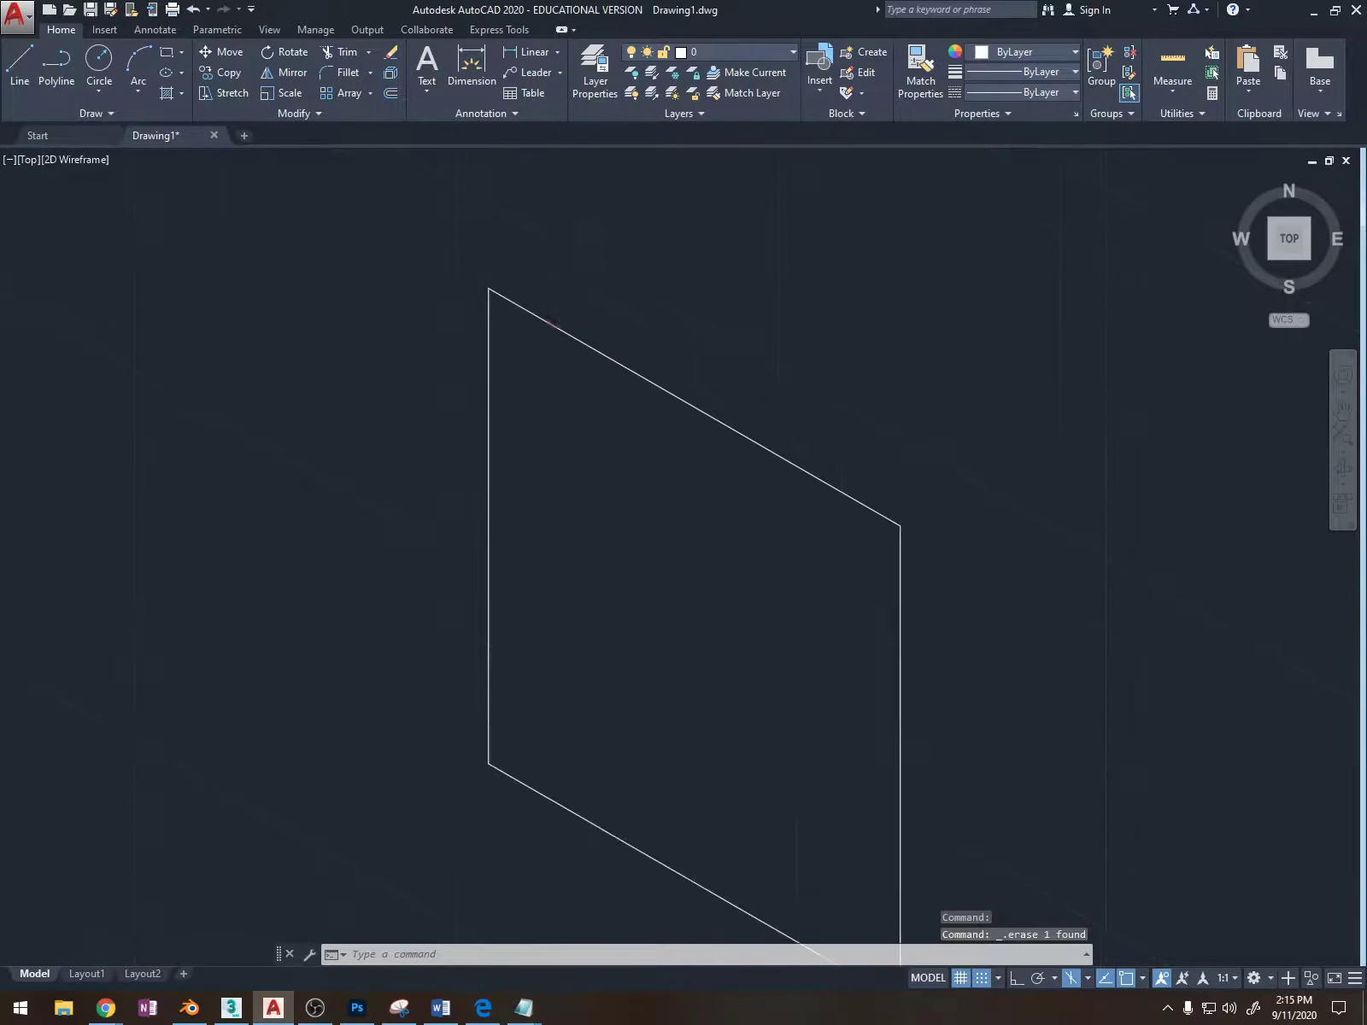
scroll(221, 309, down, 3)
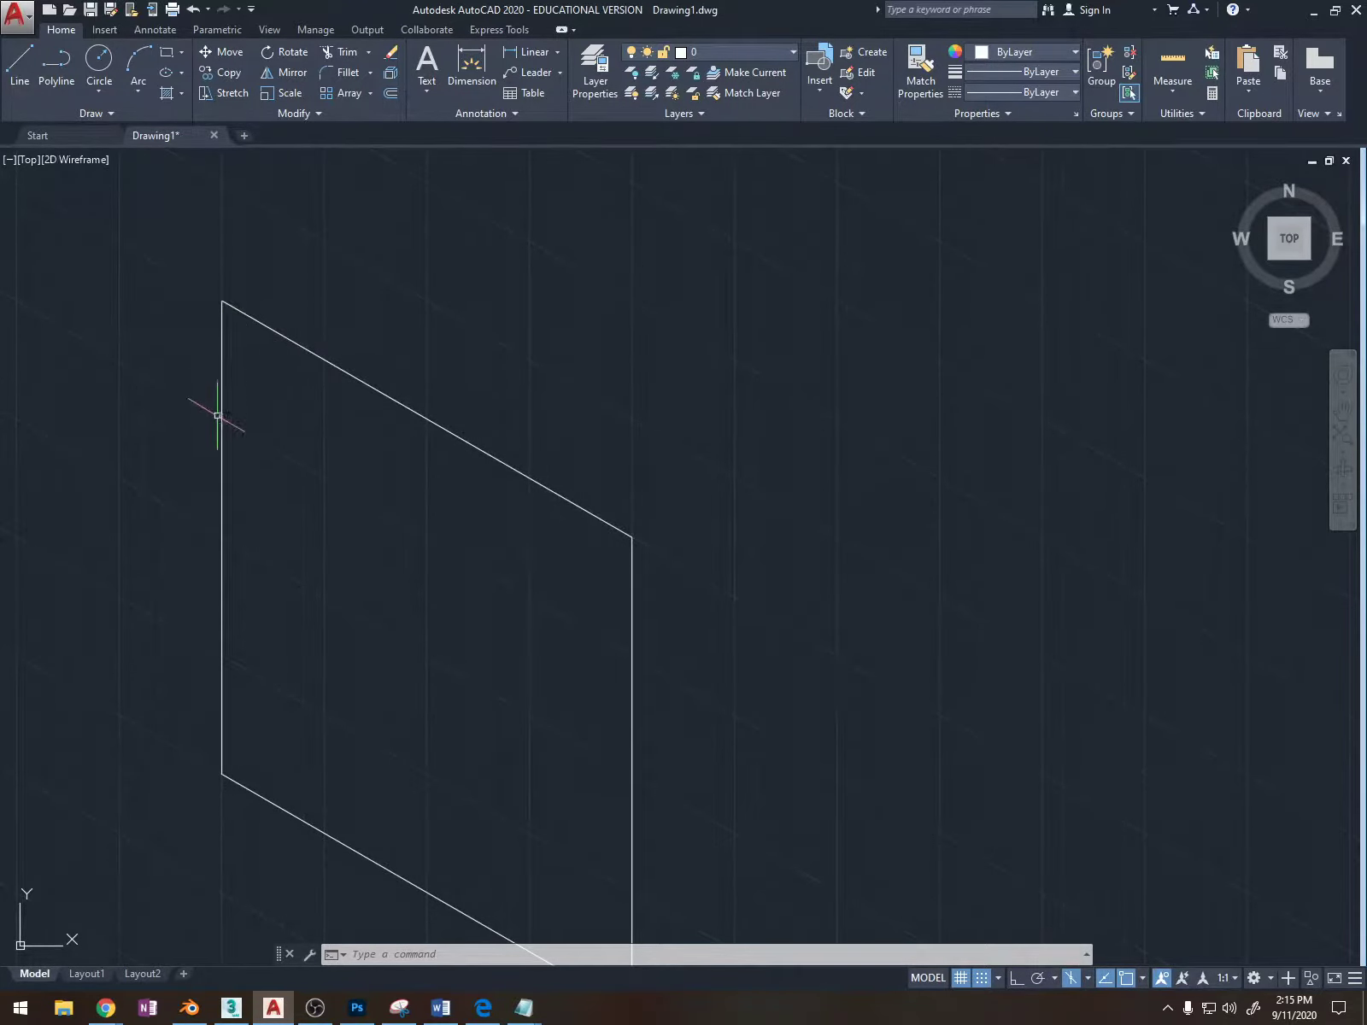
Draw two connected construction lines from the parallelogram's upper-left corner: 1.5 at 270 degrees, then 1.5 at 330 degrees.
text(l)
key(Return)
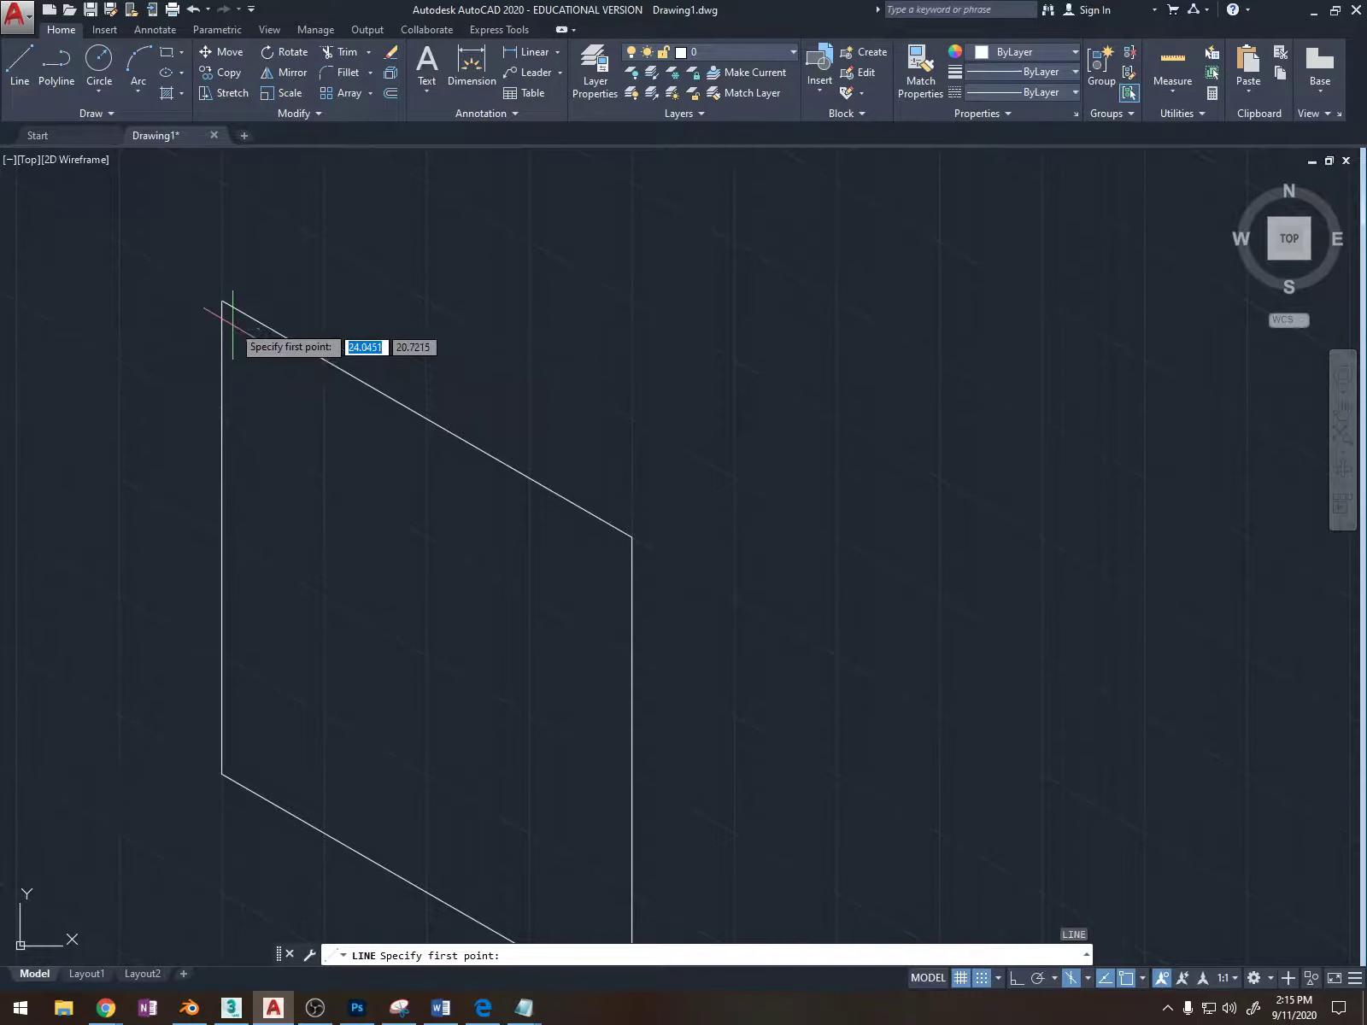
click(222, 300)
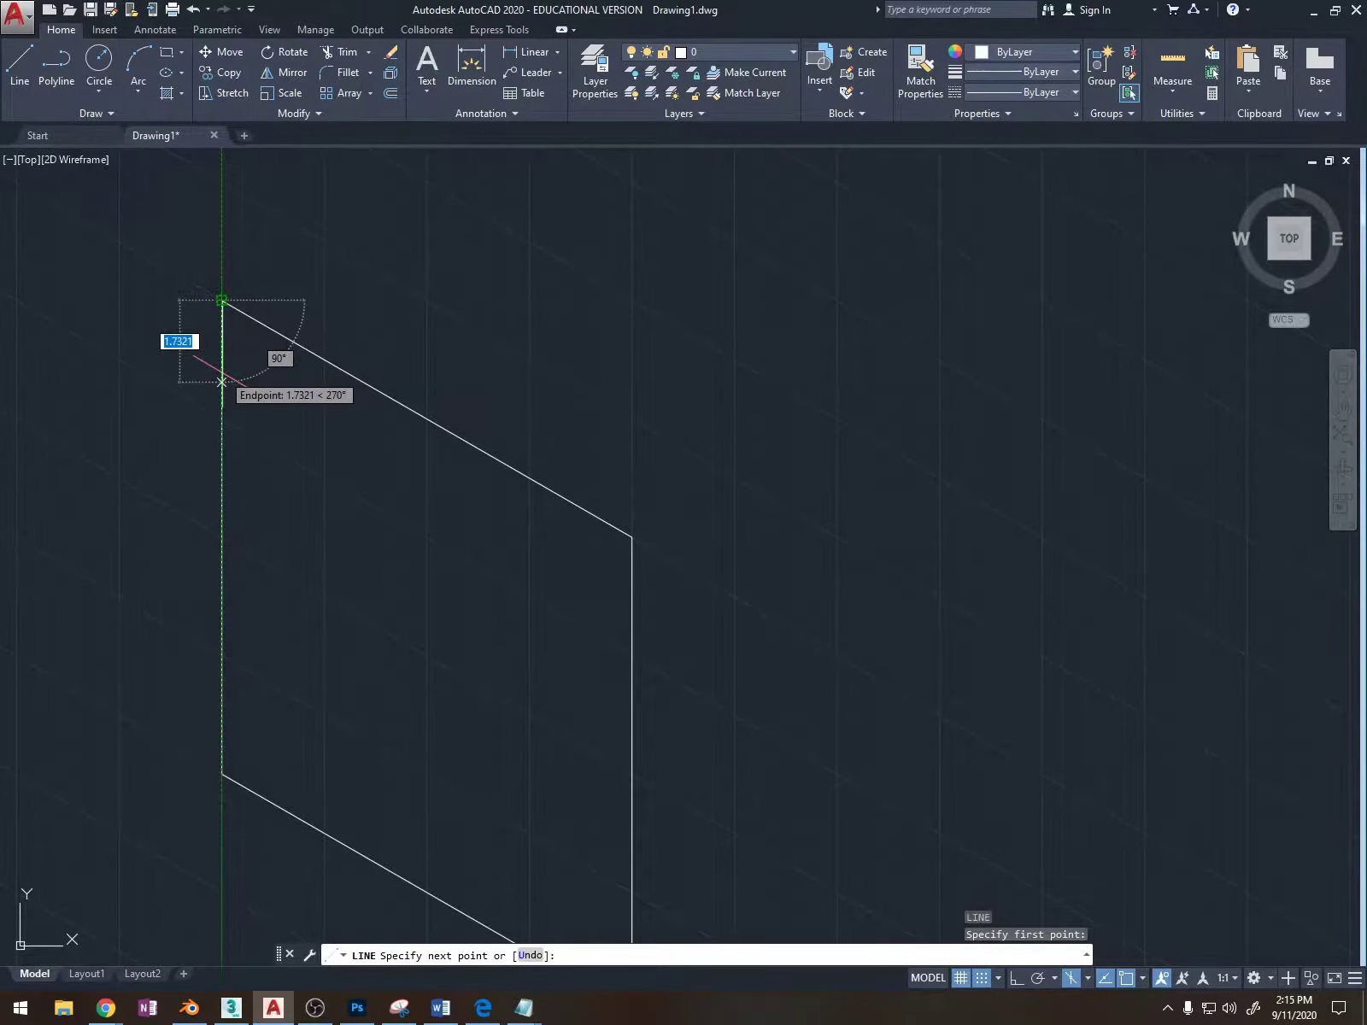
text(1.5)
key(Tab)
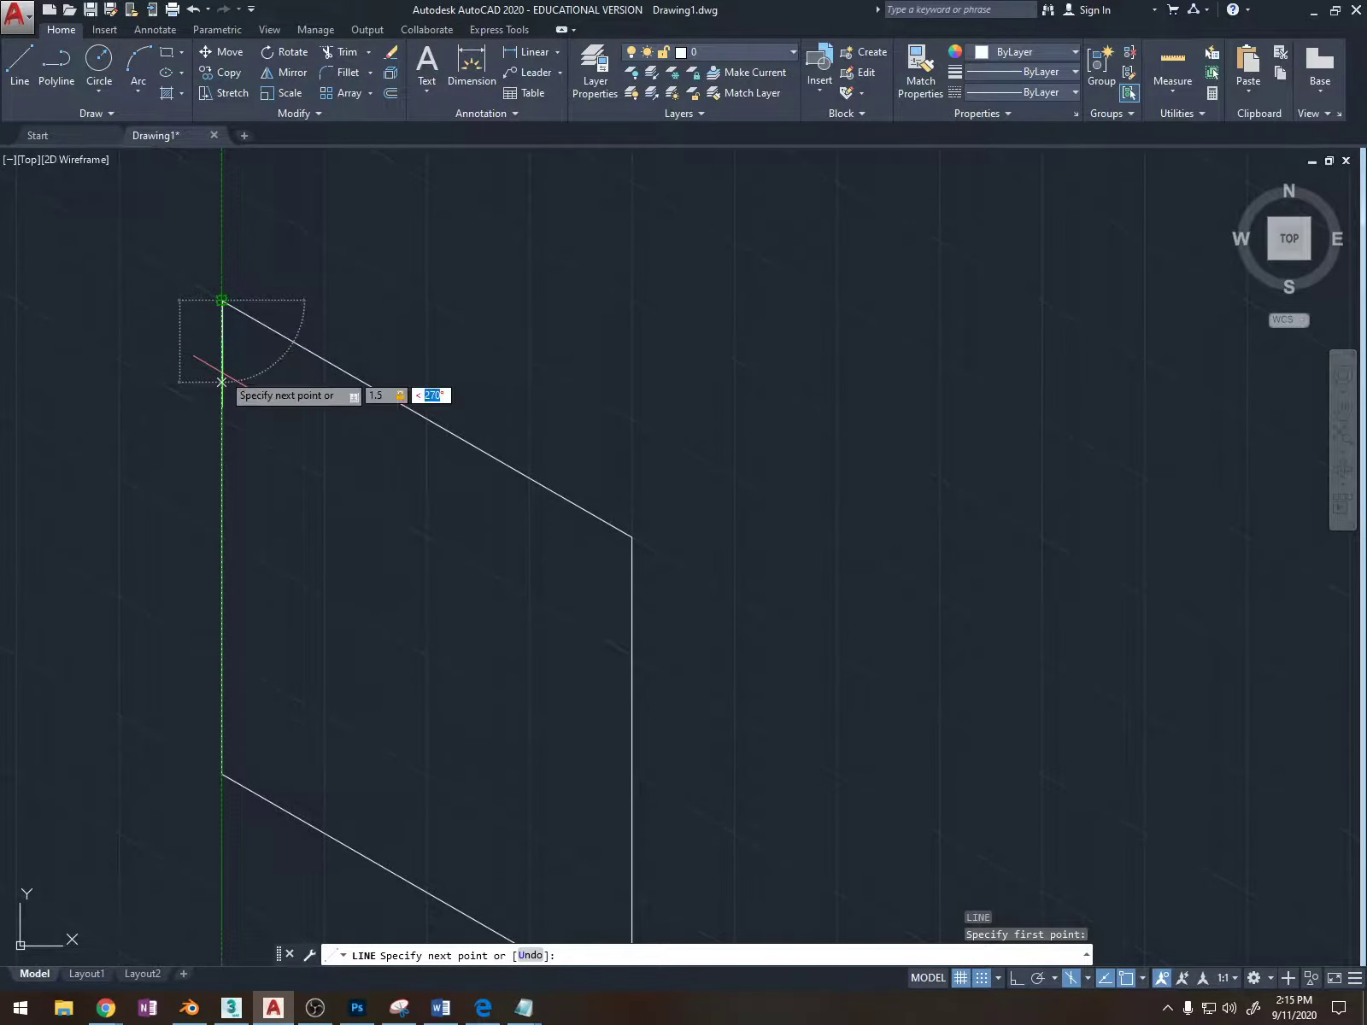
text(270)
key(Return)
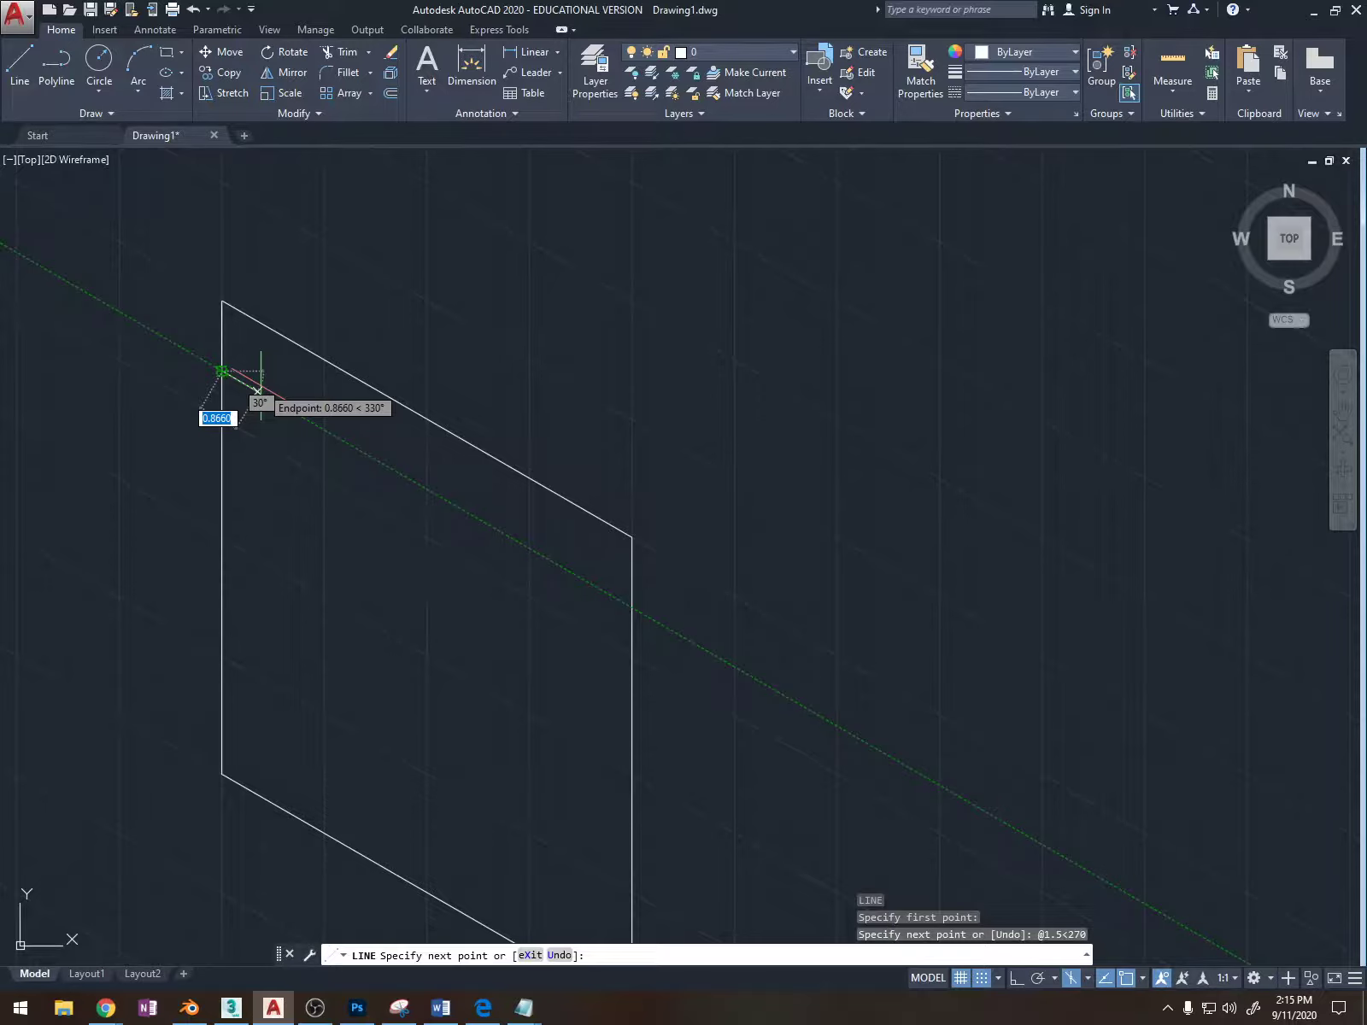
text(1.5)
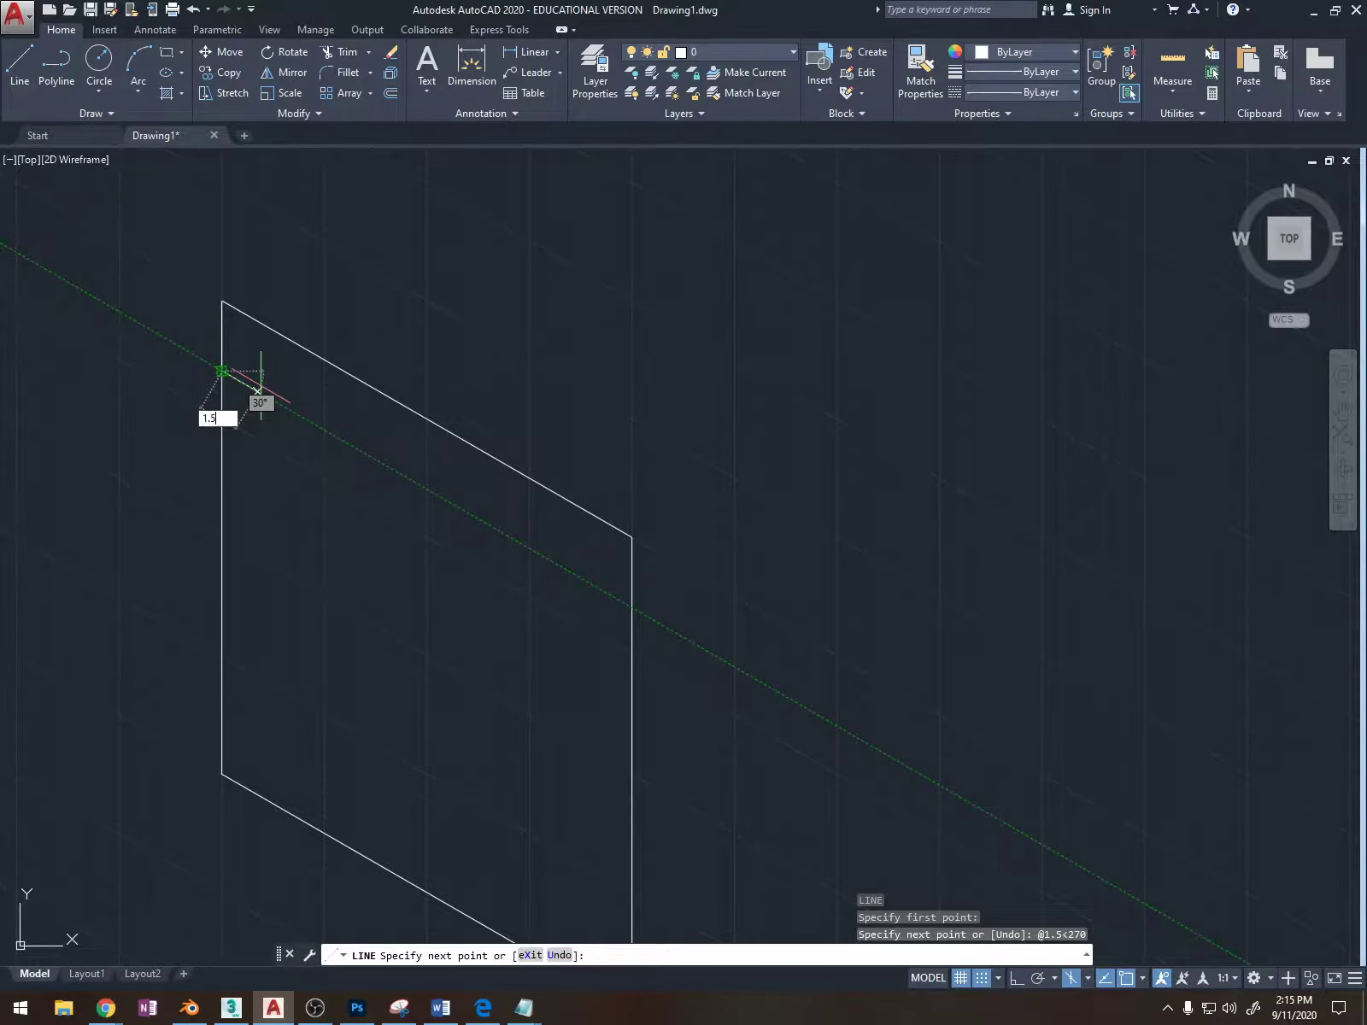
key(Tab)
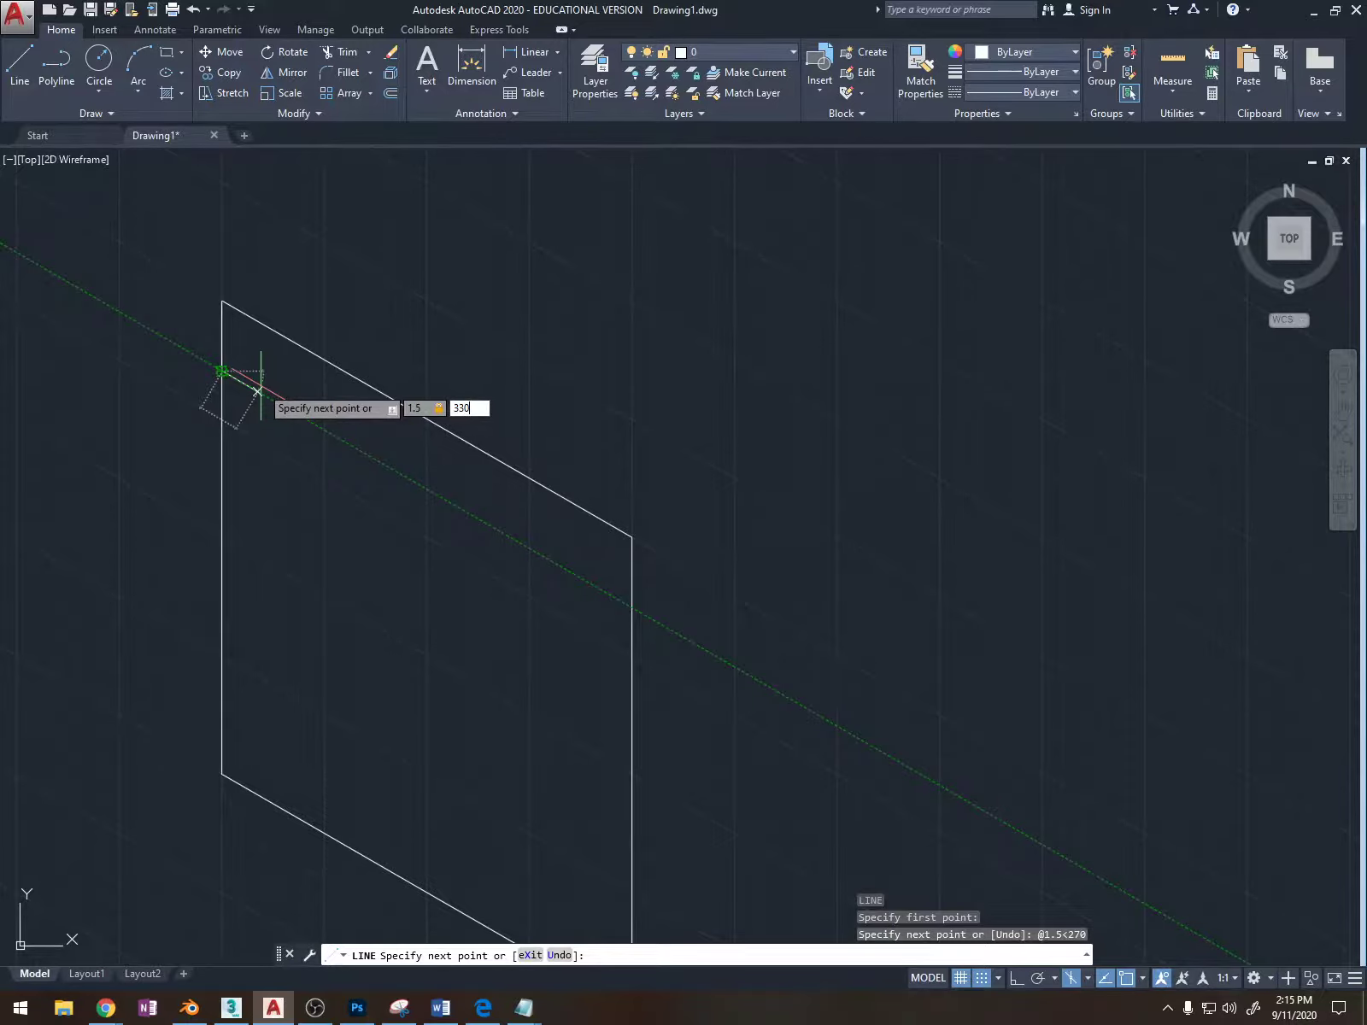
key(Return)
key(Escape)
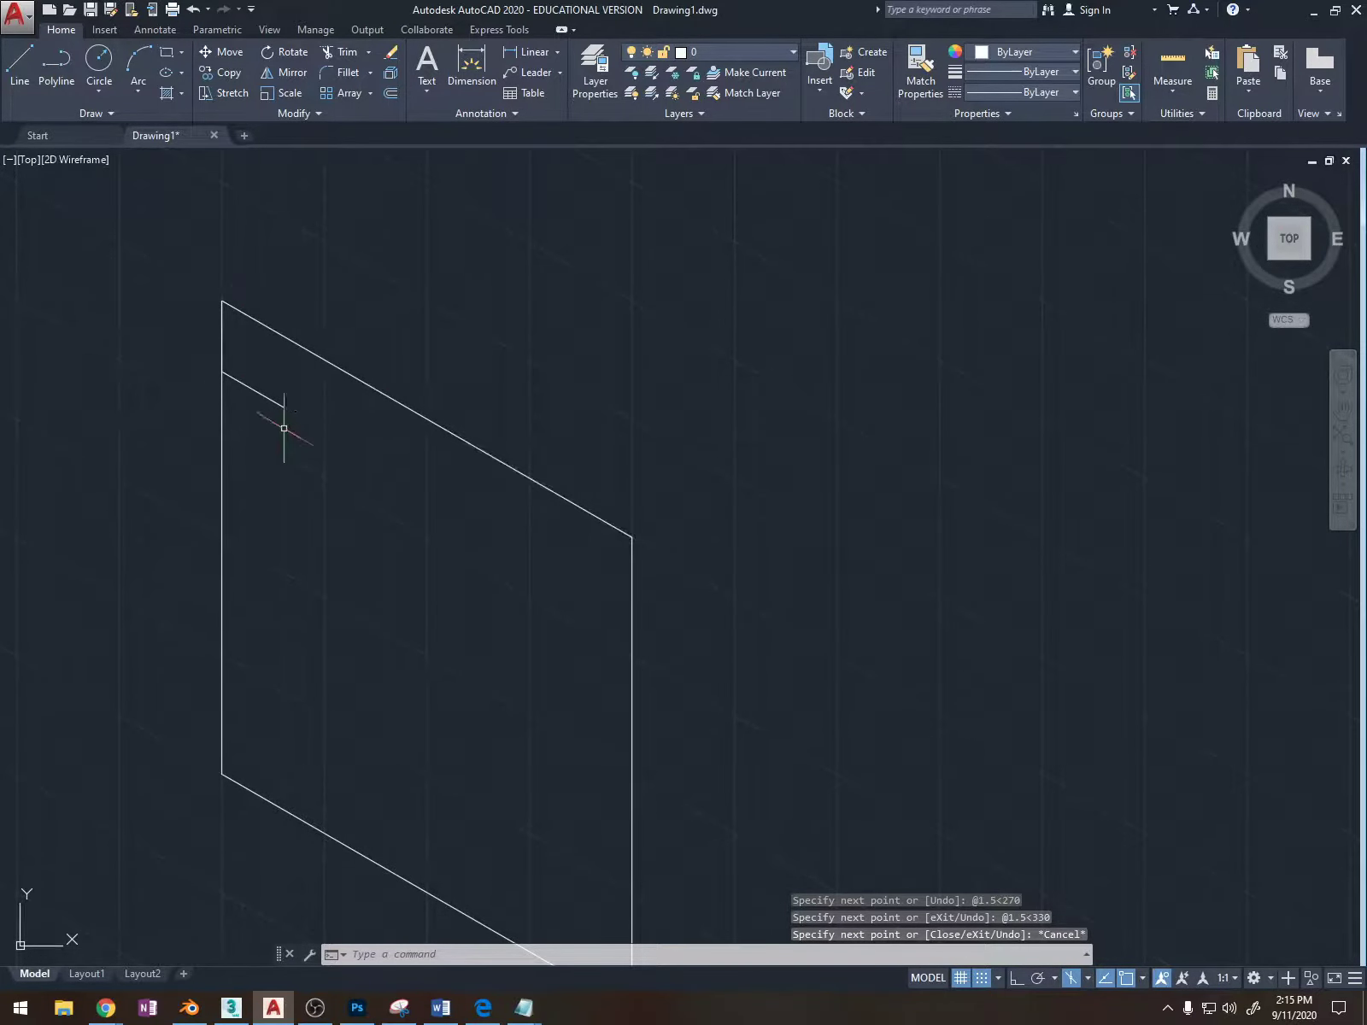
text(l)
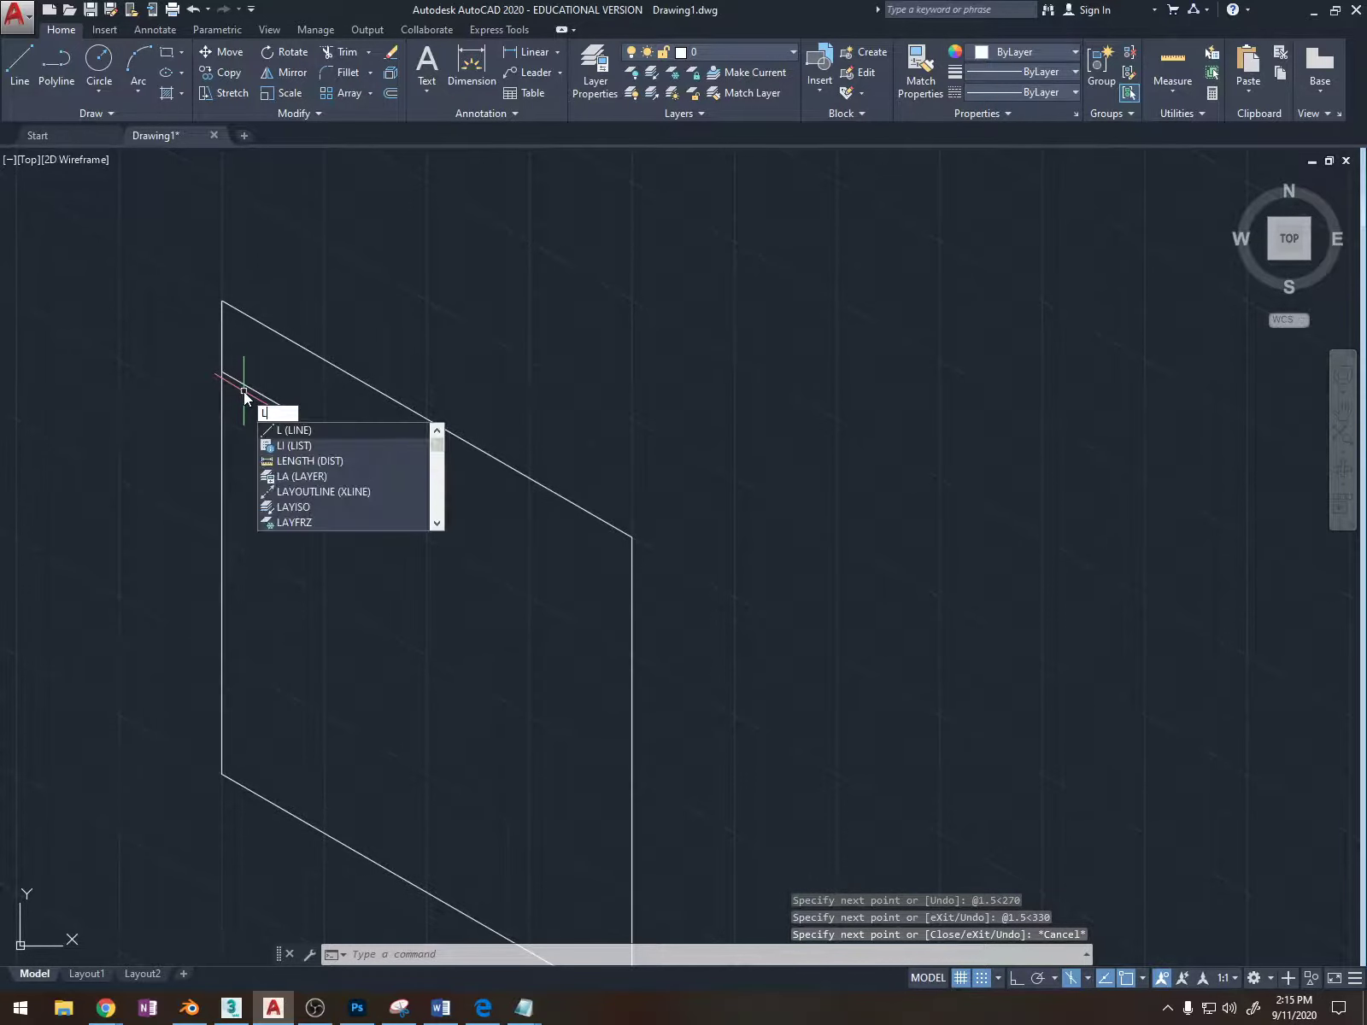
key(Escape)
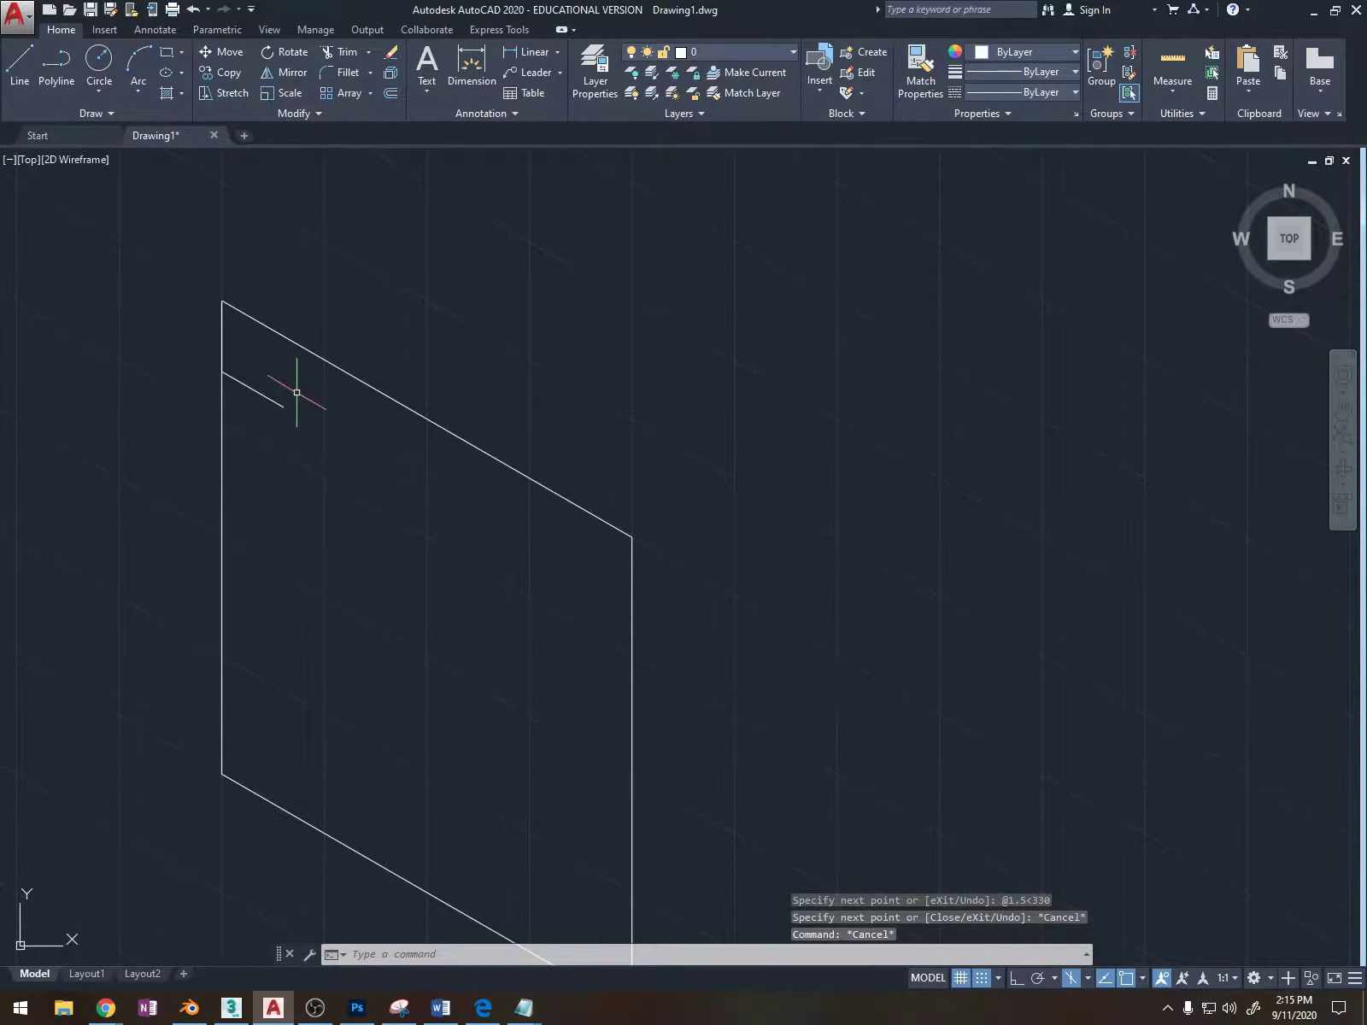
Draw an isocircle with radius 1.5 centred on the free end of the slanted construction line.
text(el)
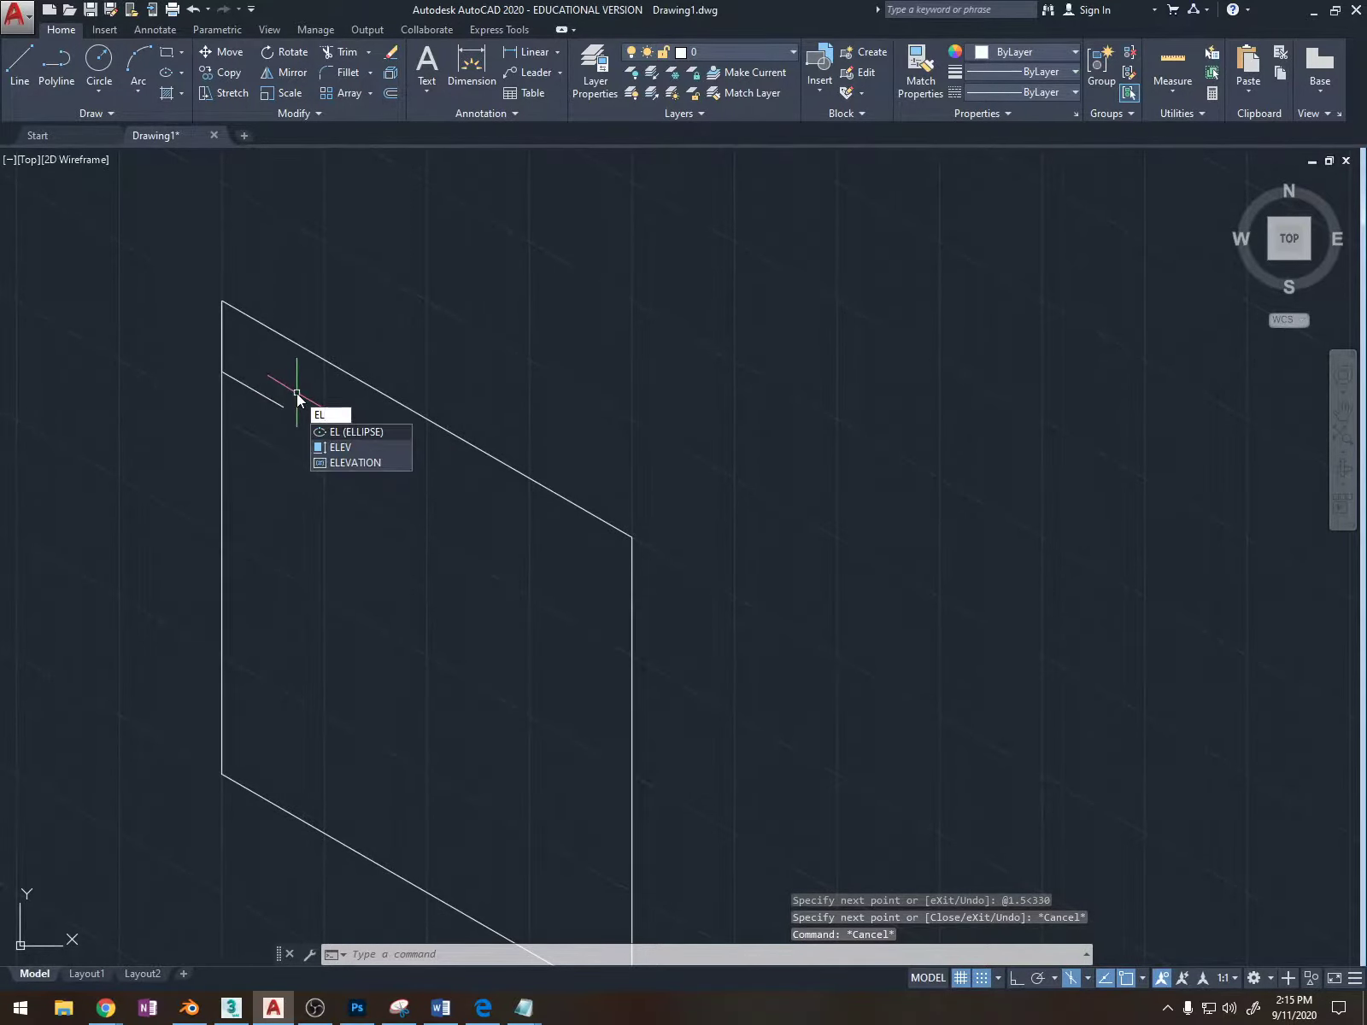
key(Return)
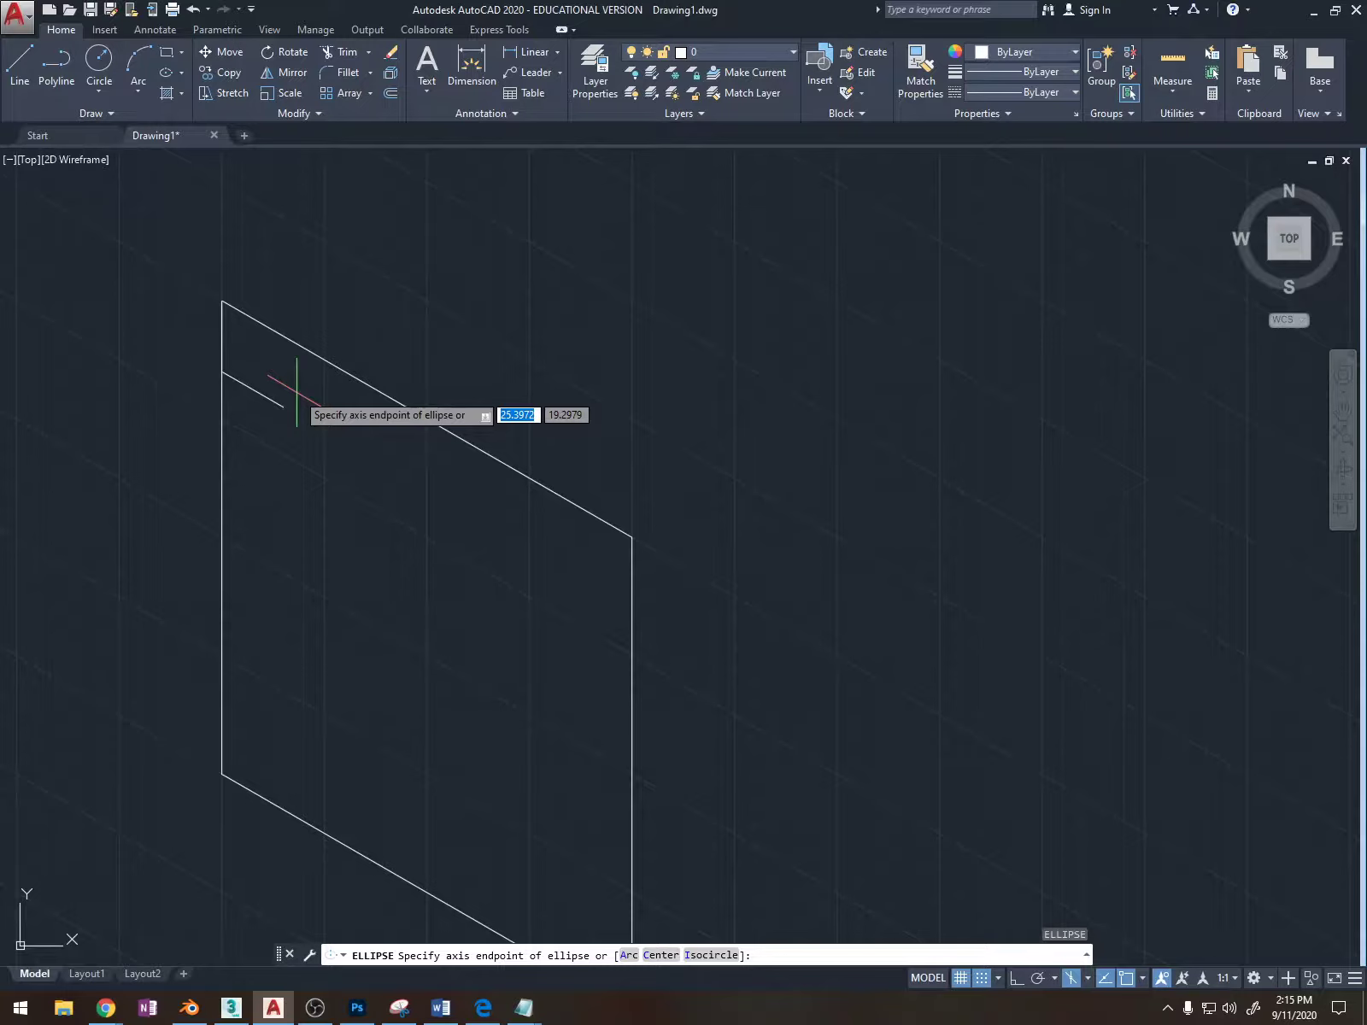
text(i)
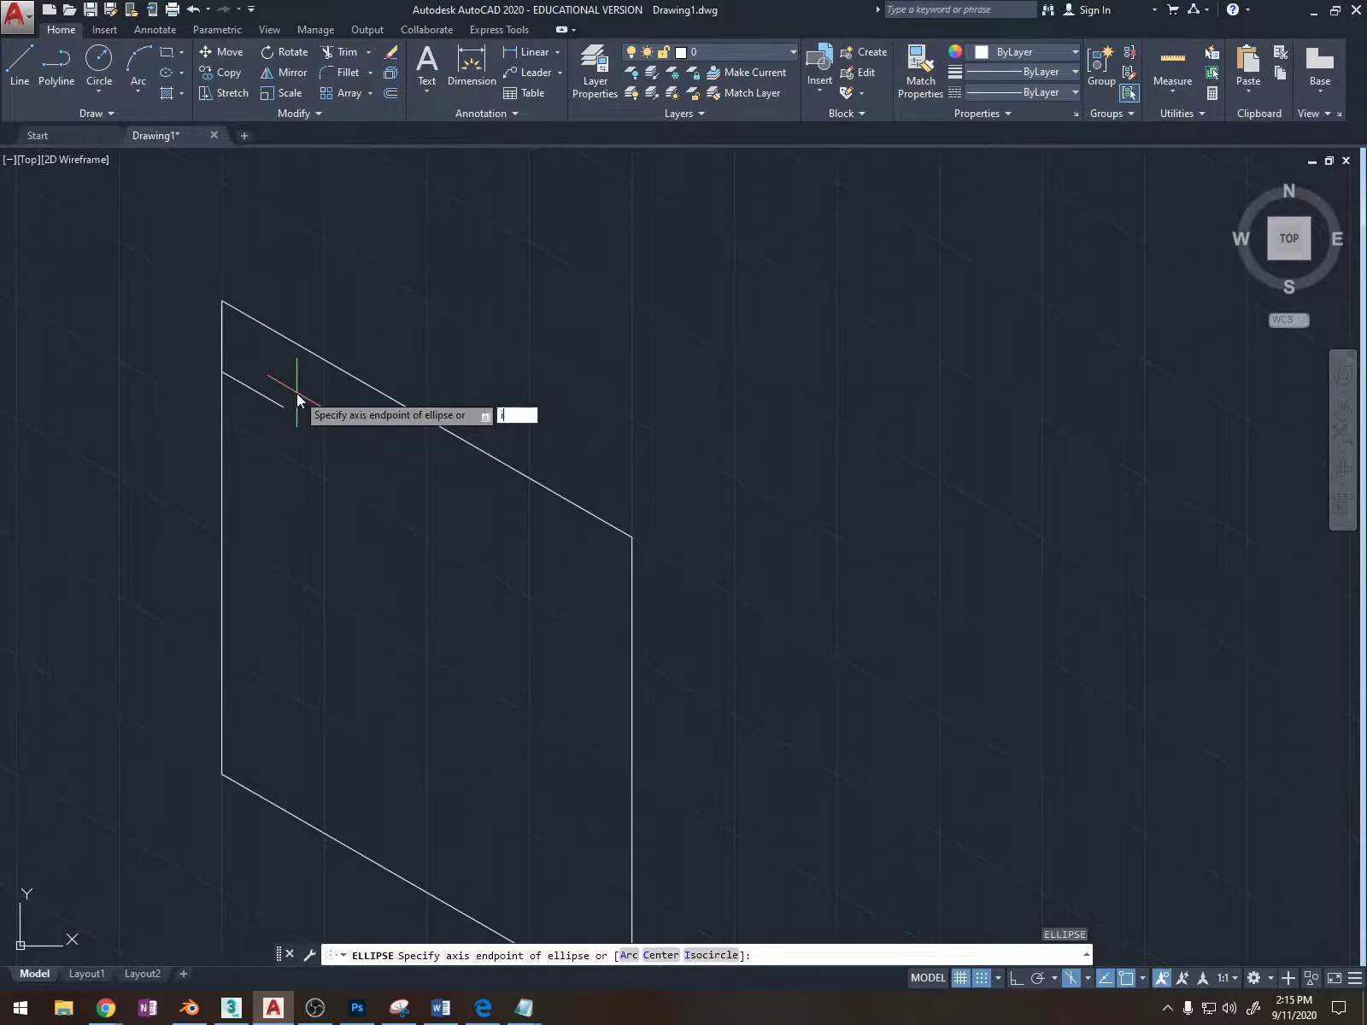
key(Return)
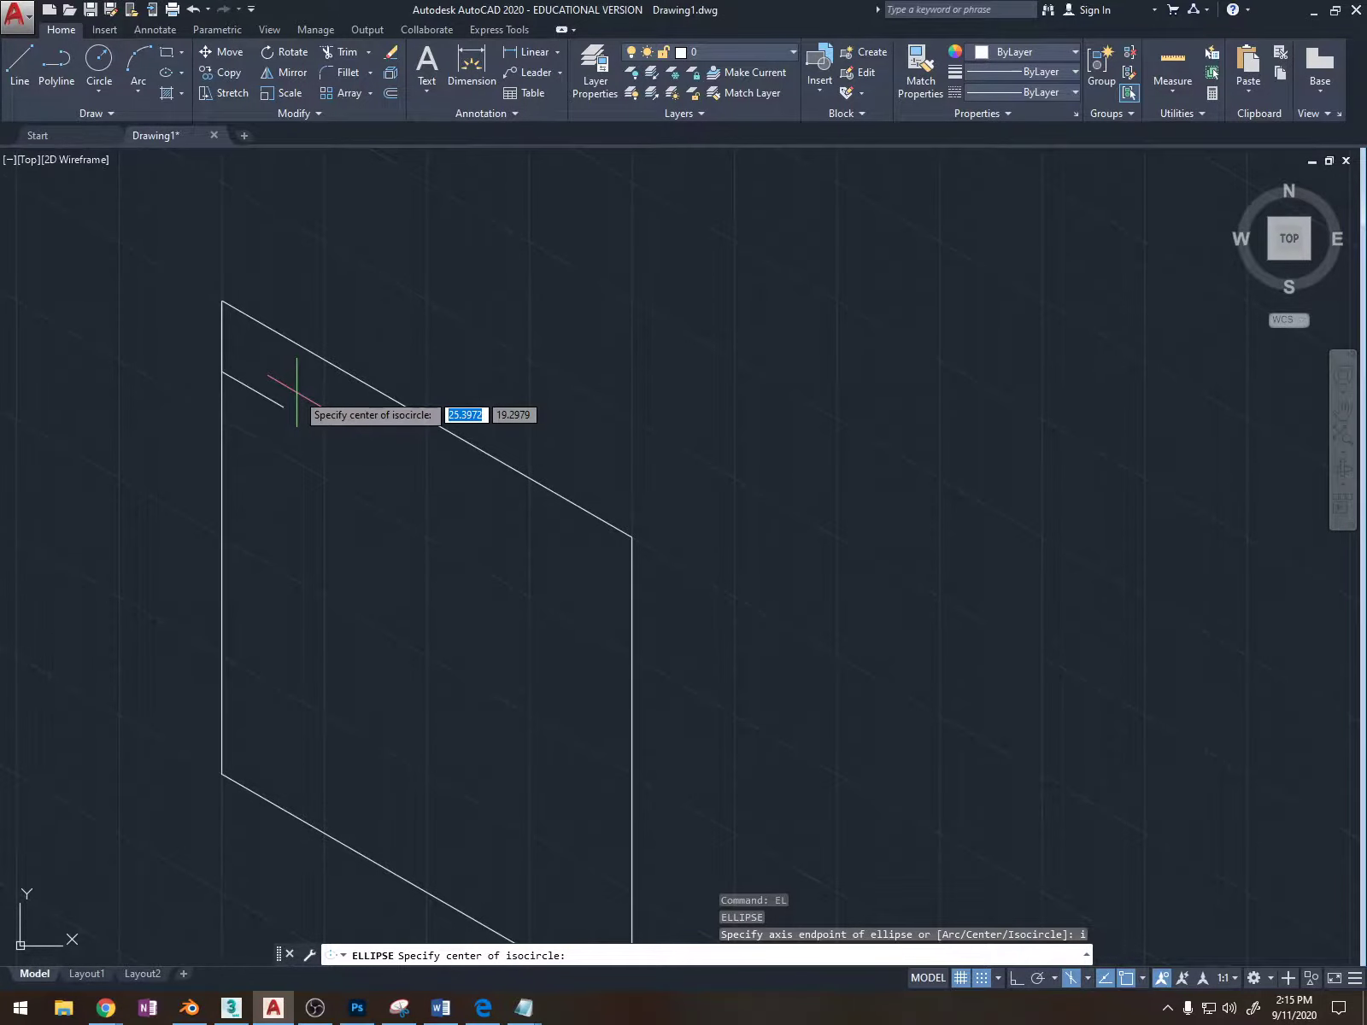
click(284, 406)
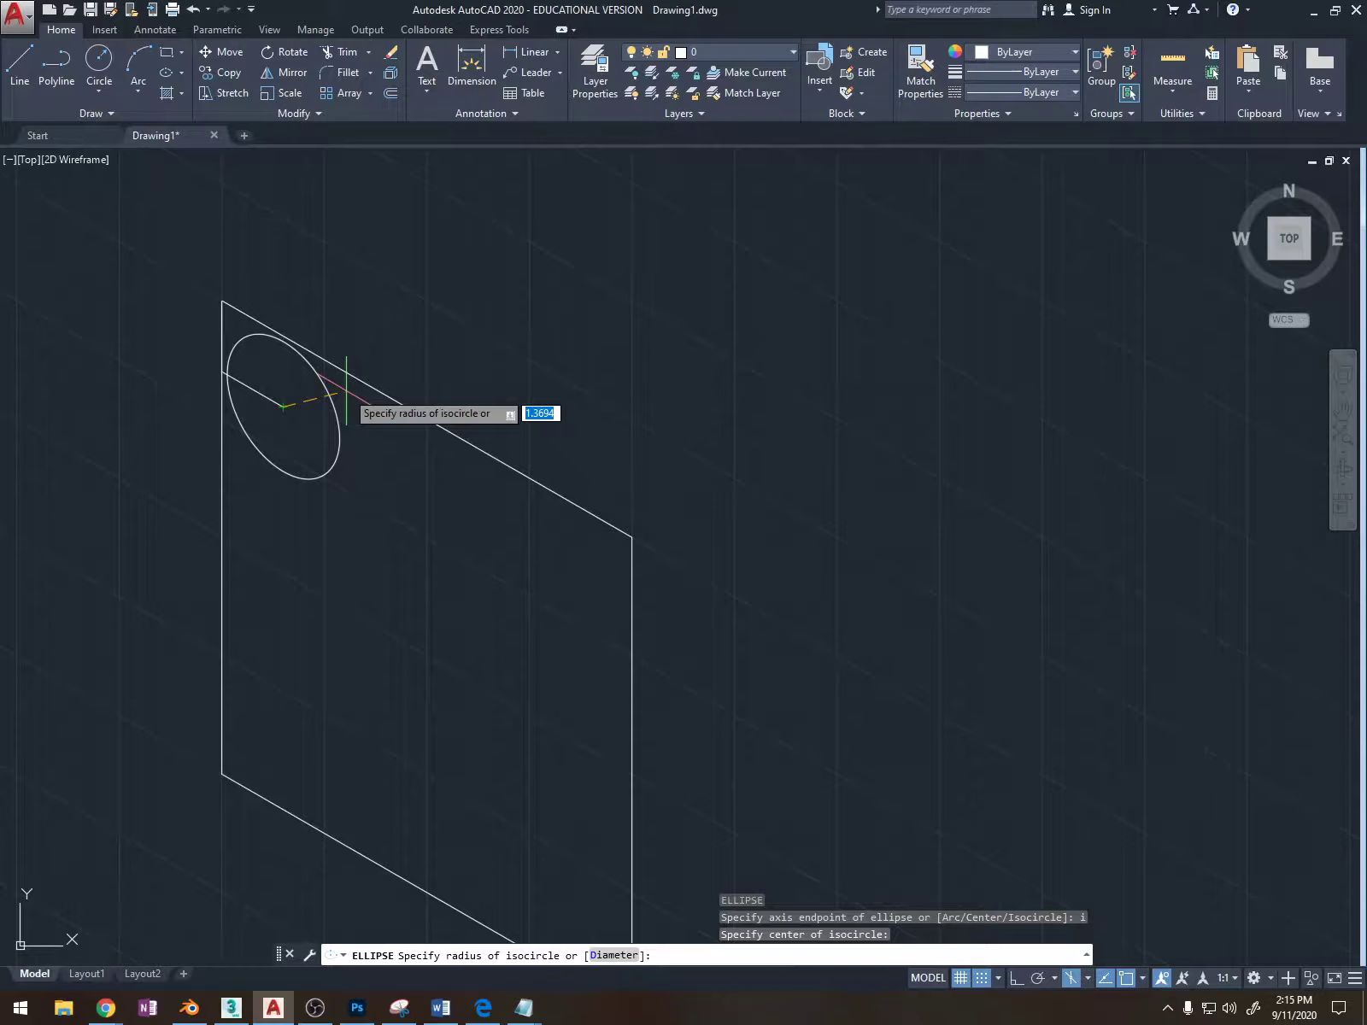
text(1.5)
key(Return)
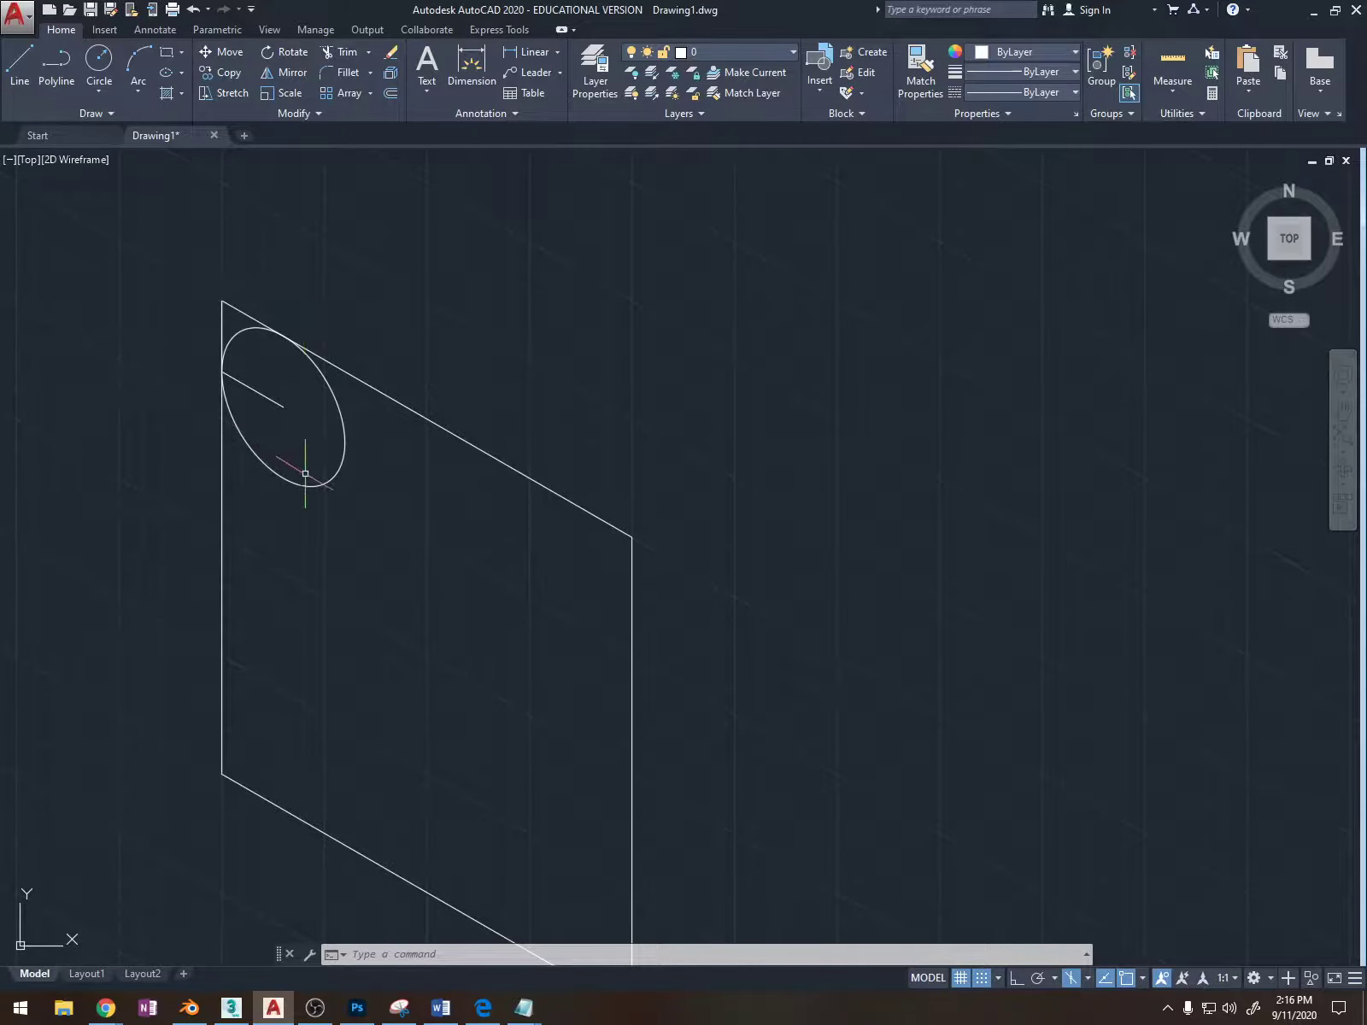
Trim the isocircle down to its upper-left corner arc and delete the short vertical construction line on the left edge.
text(TR)
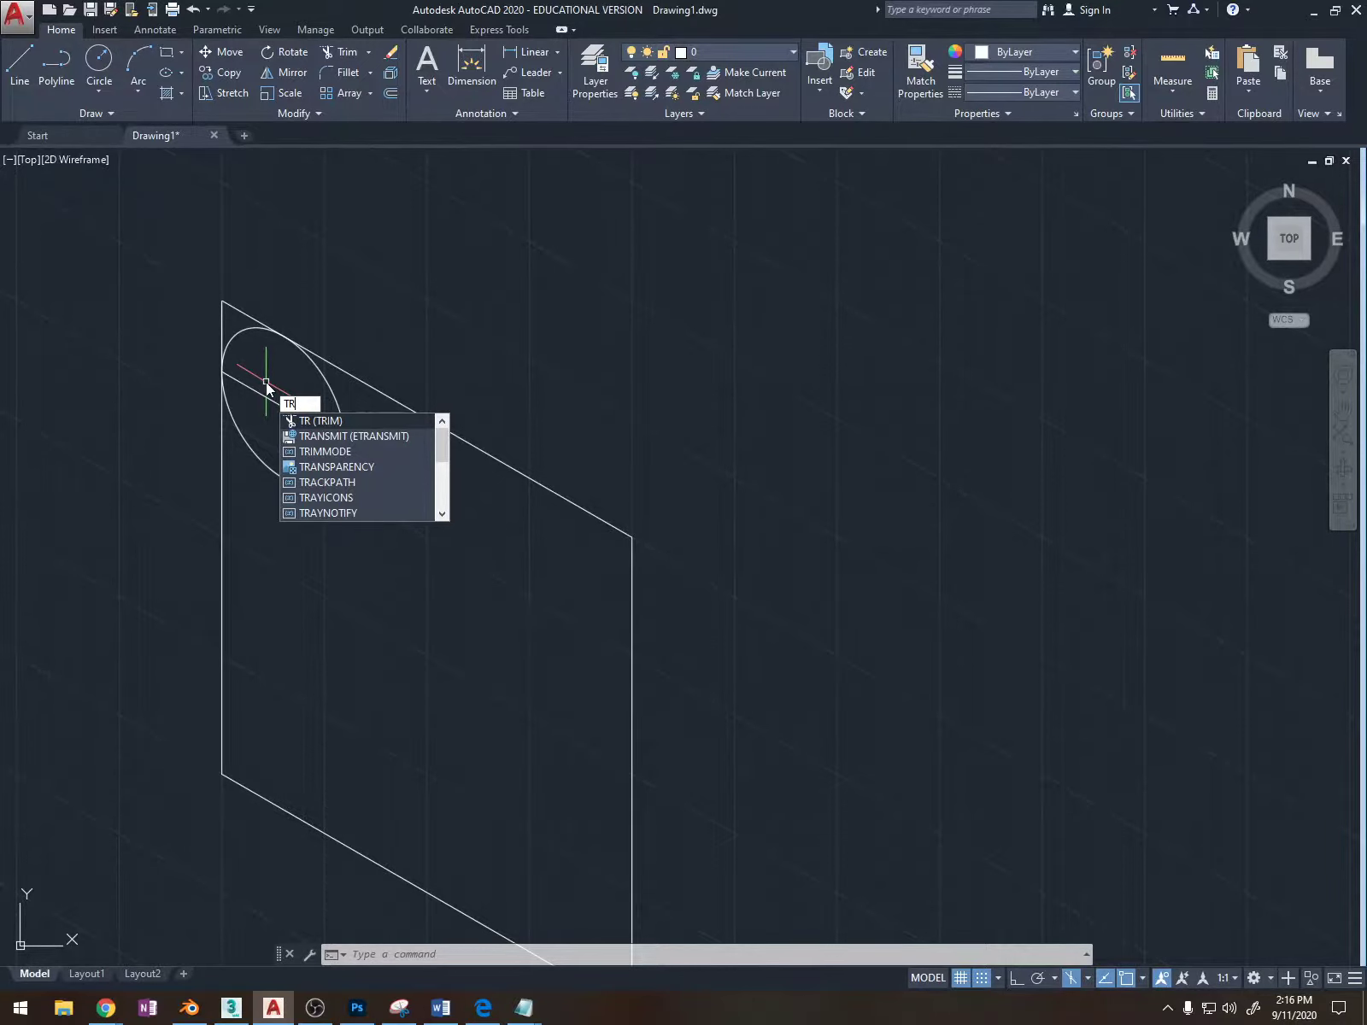
key(Return)
key(Return)
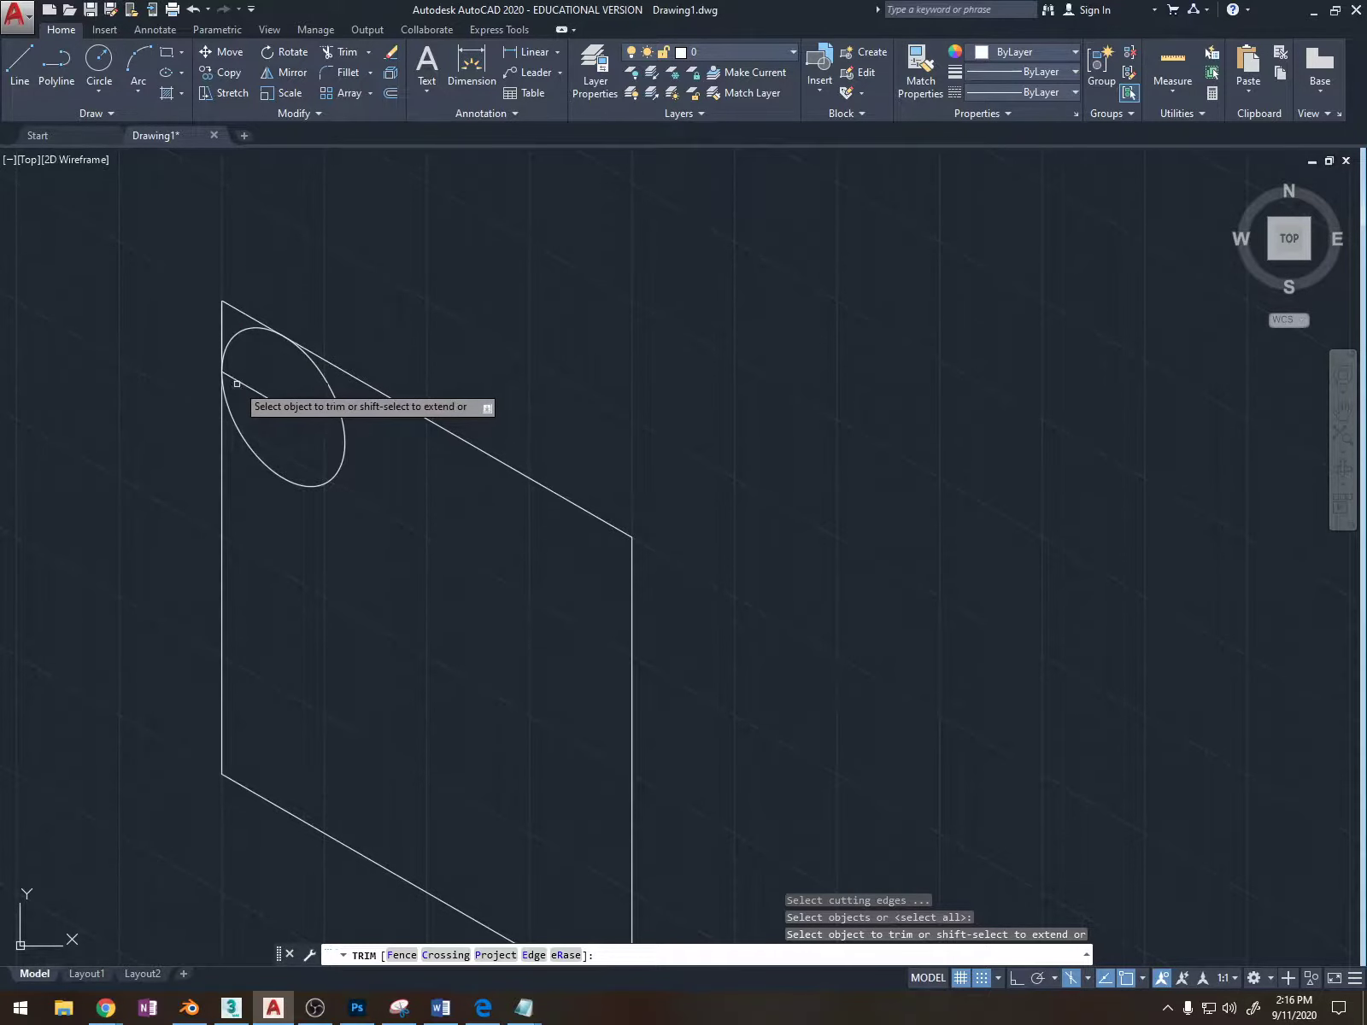
click(323, 383)
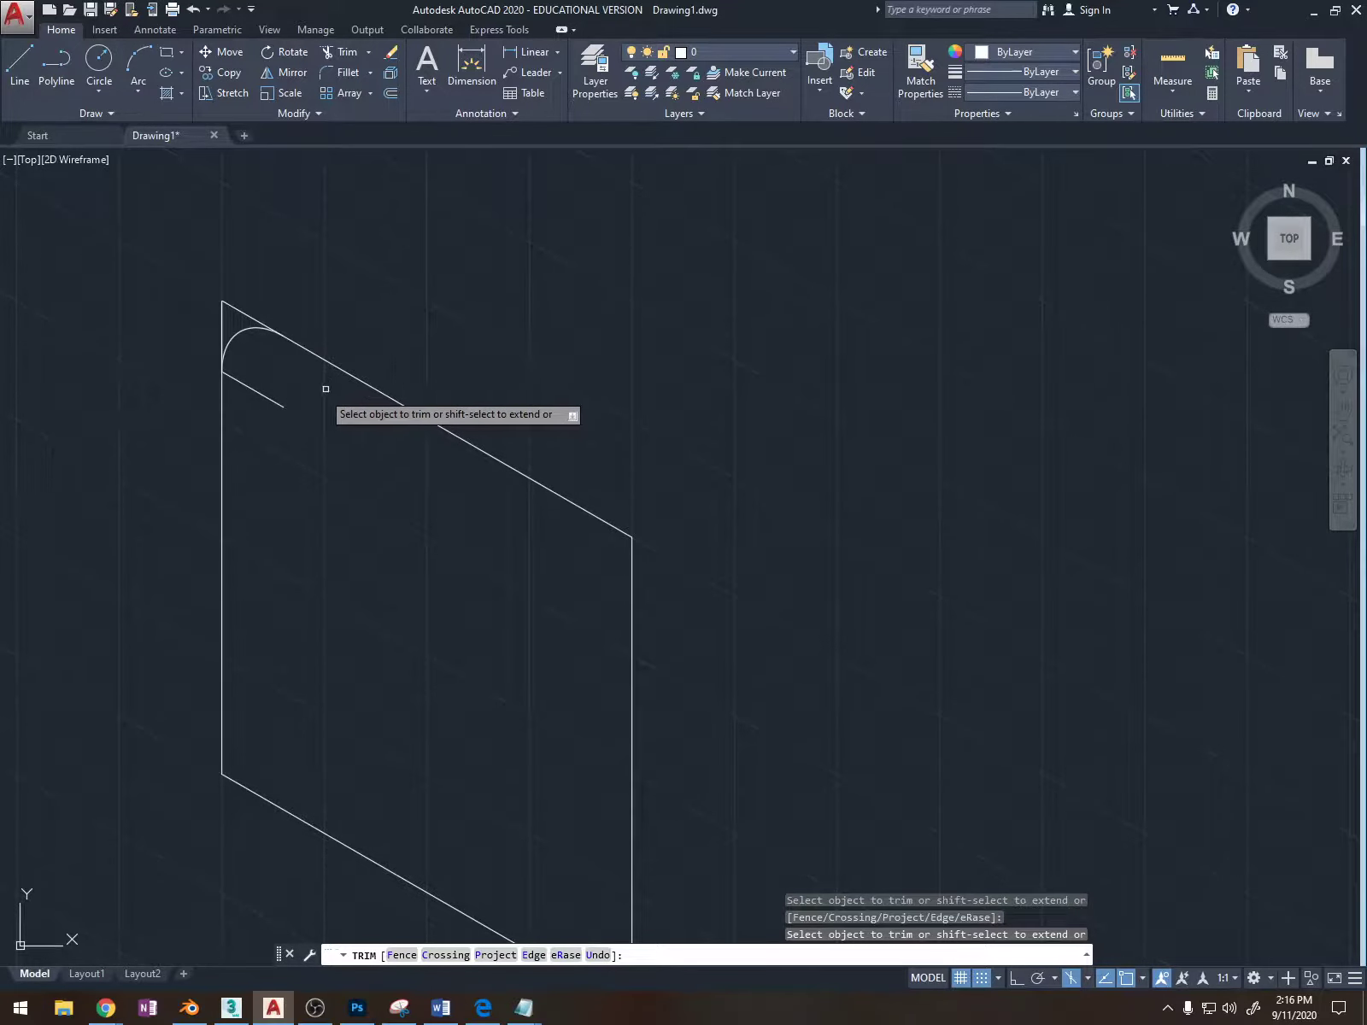
click(259, 394)
key(Escape)
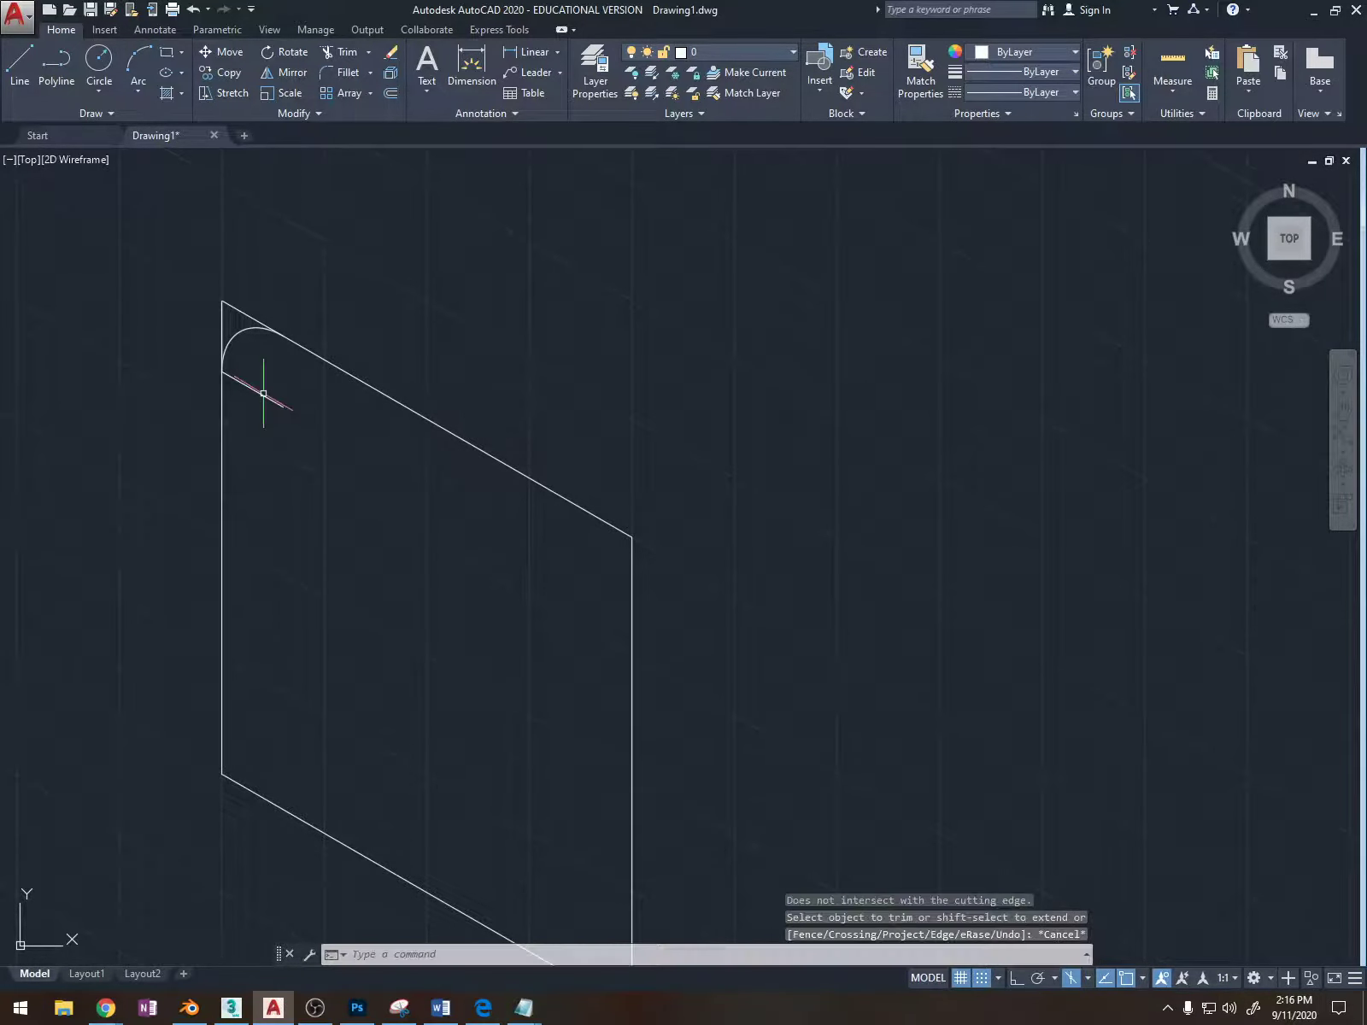
click(223, 324)
key(Delete)
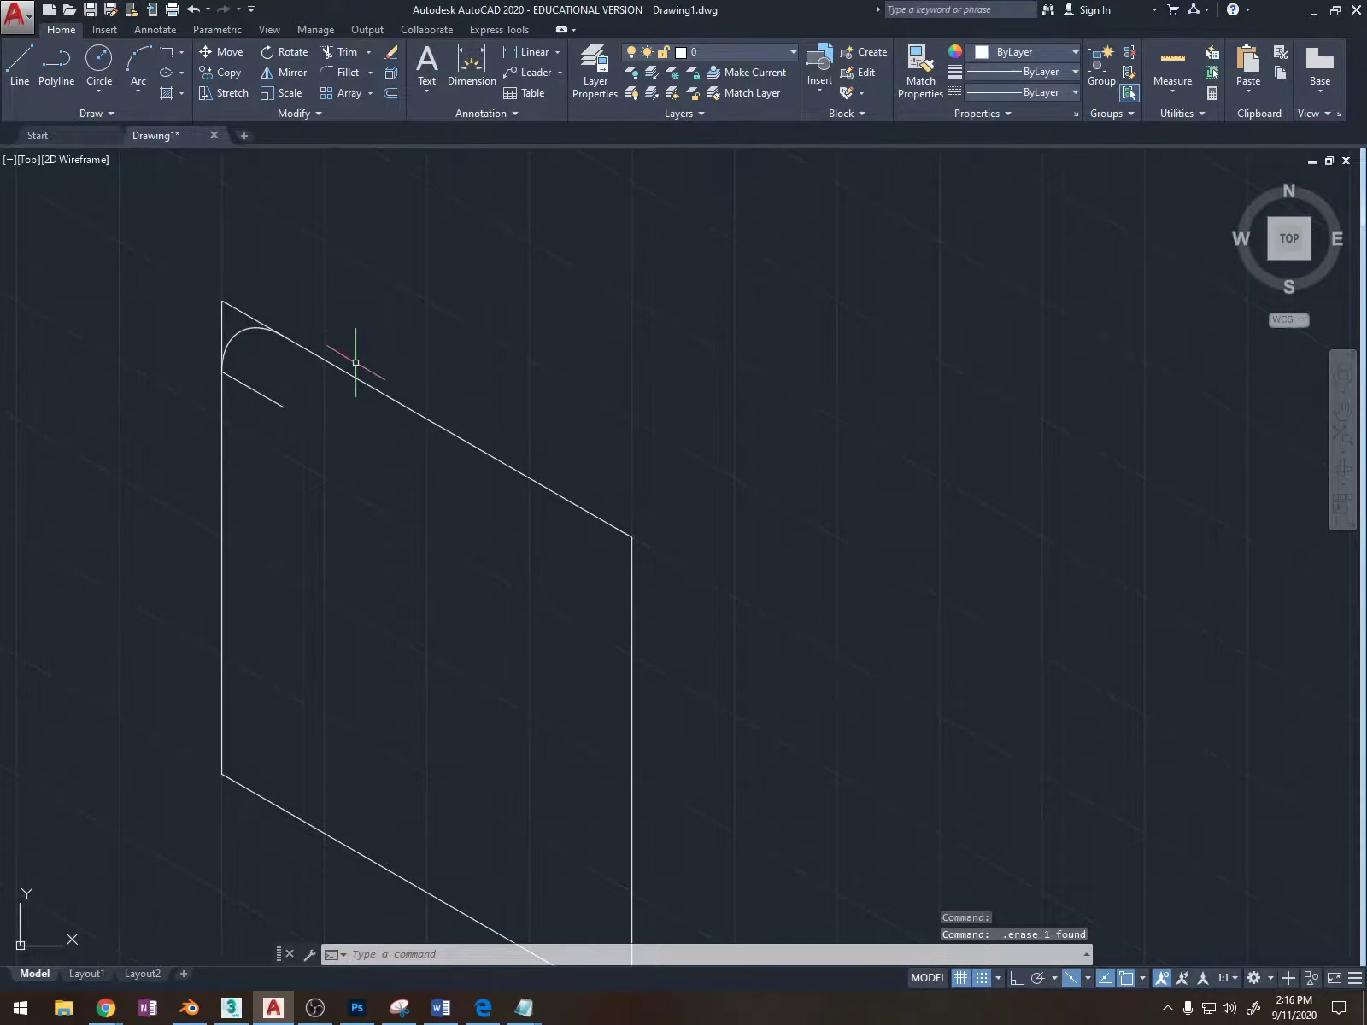
Trim both edges beyond the arc to leave a rounded upper-left corner, and delete the slanted construction line.
text(tr)
key(Return)
key(Return)
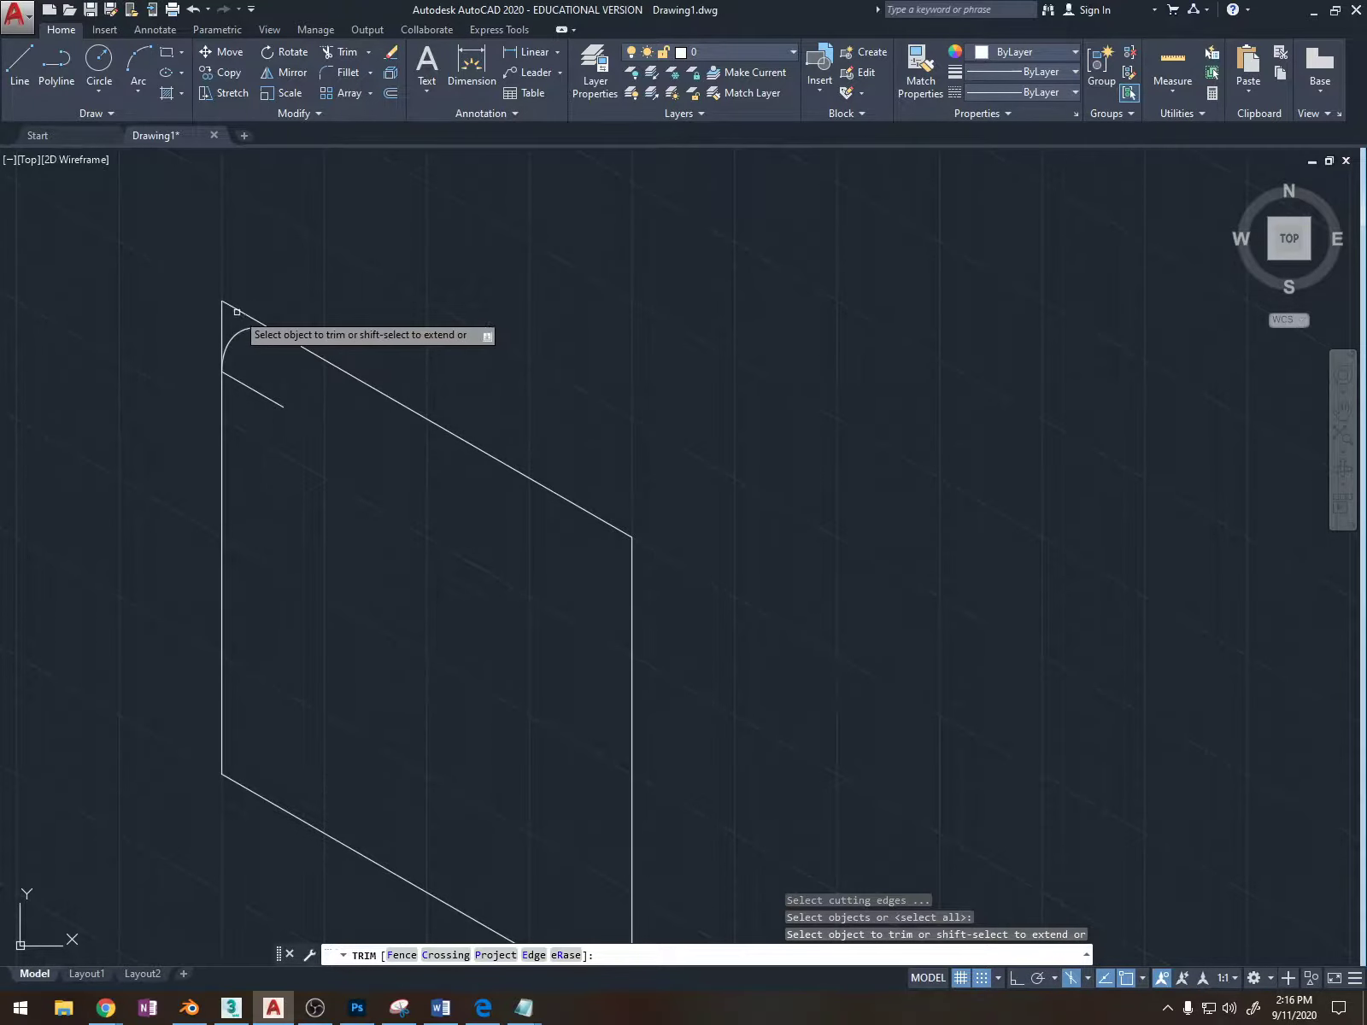
click(245, 313)
click(223, 312)
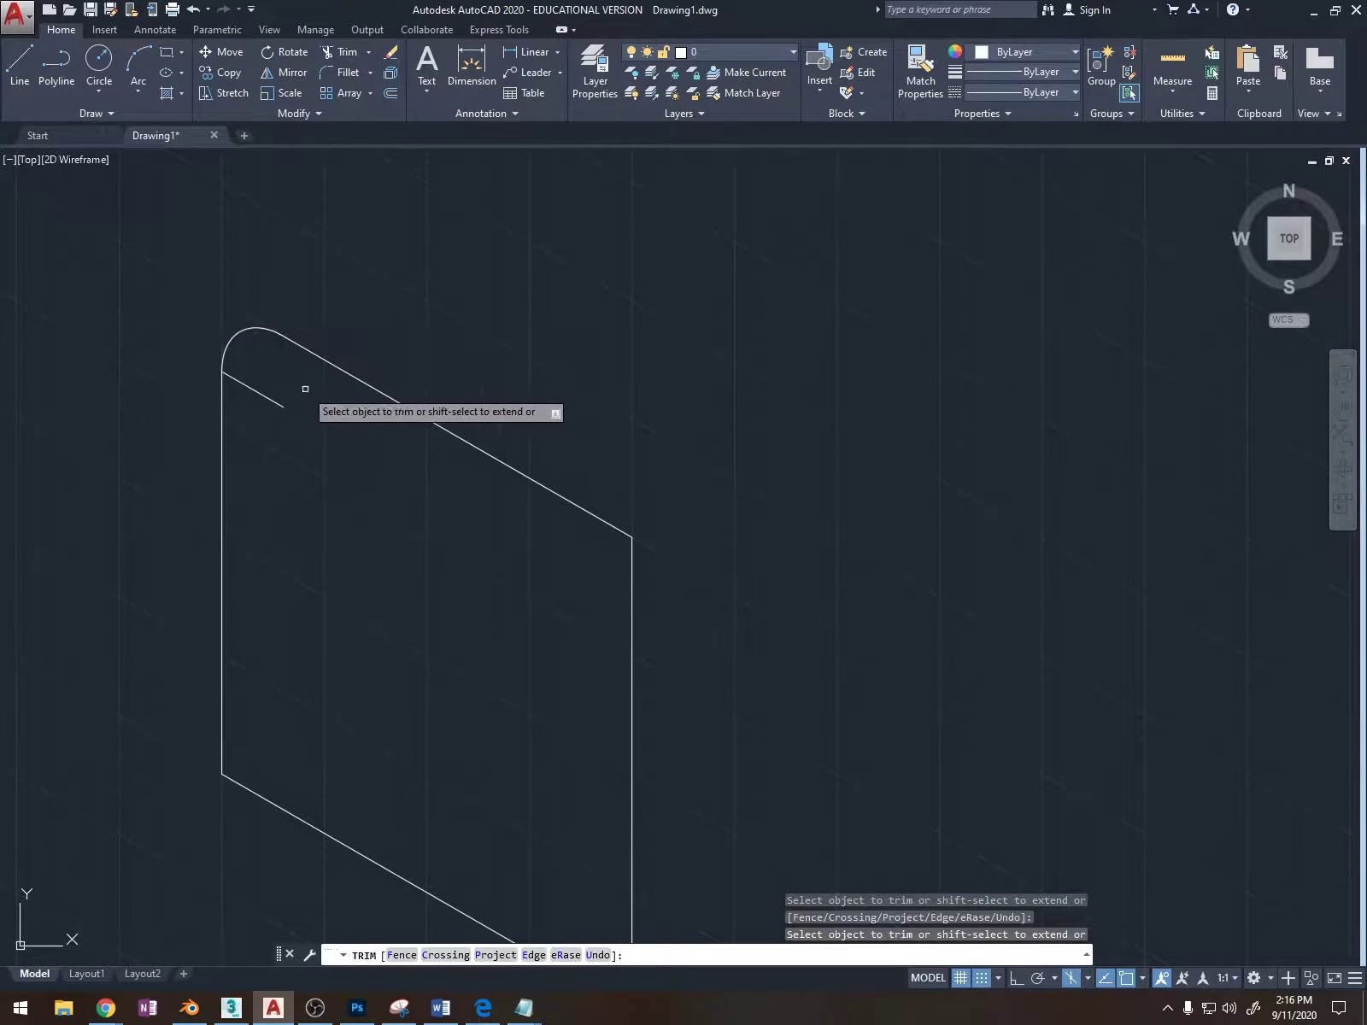
key(Escape)
click(272, 400)
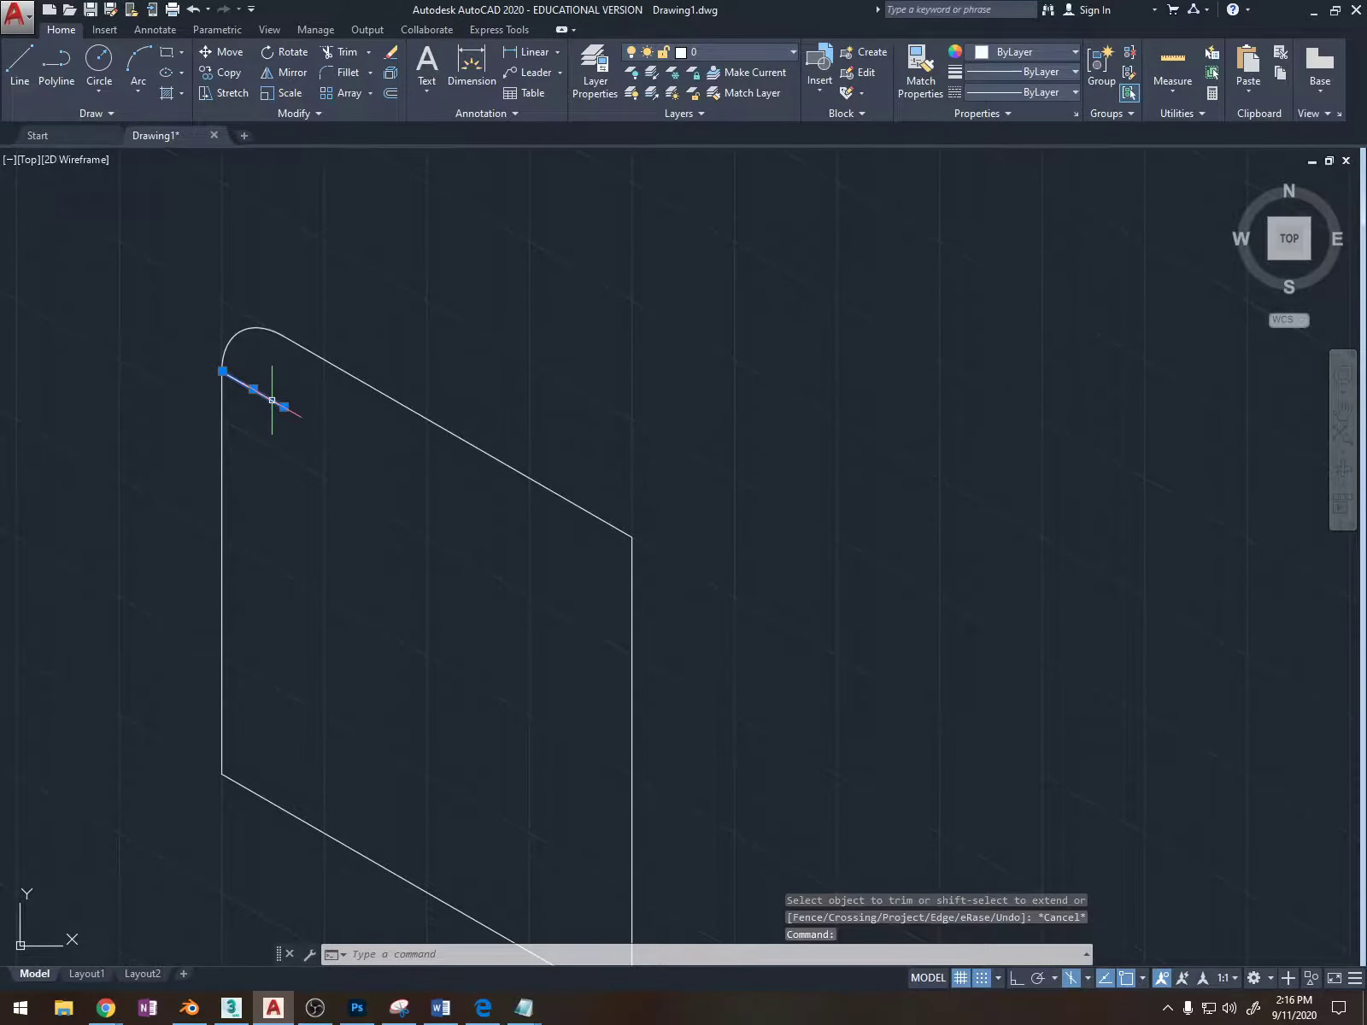
key(Delete)
Draw a depth line of length 7 at 30 degrees from the face's lower-right corner.
scroll(341, 410, down, 3)
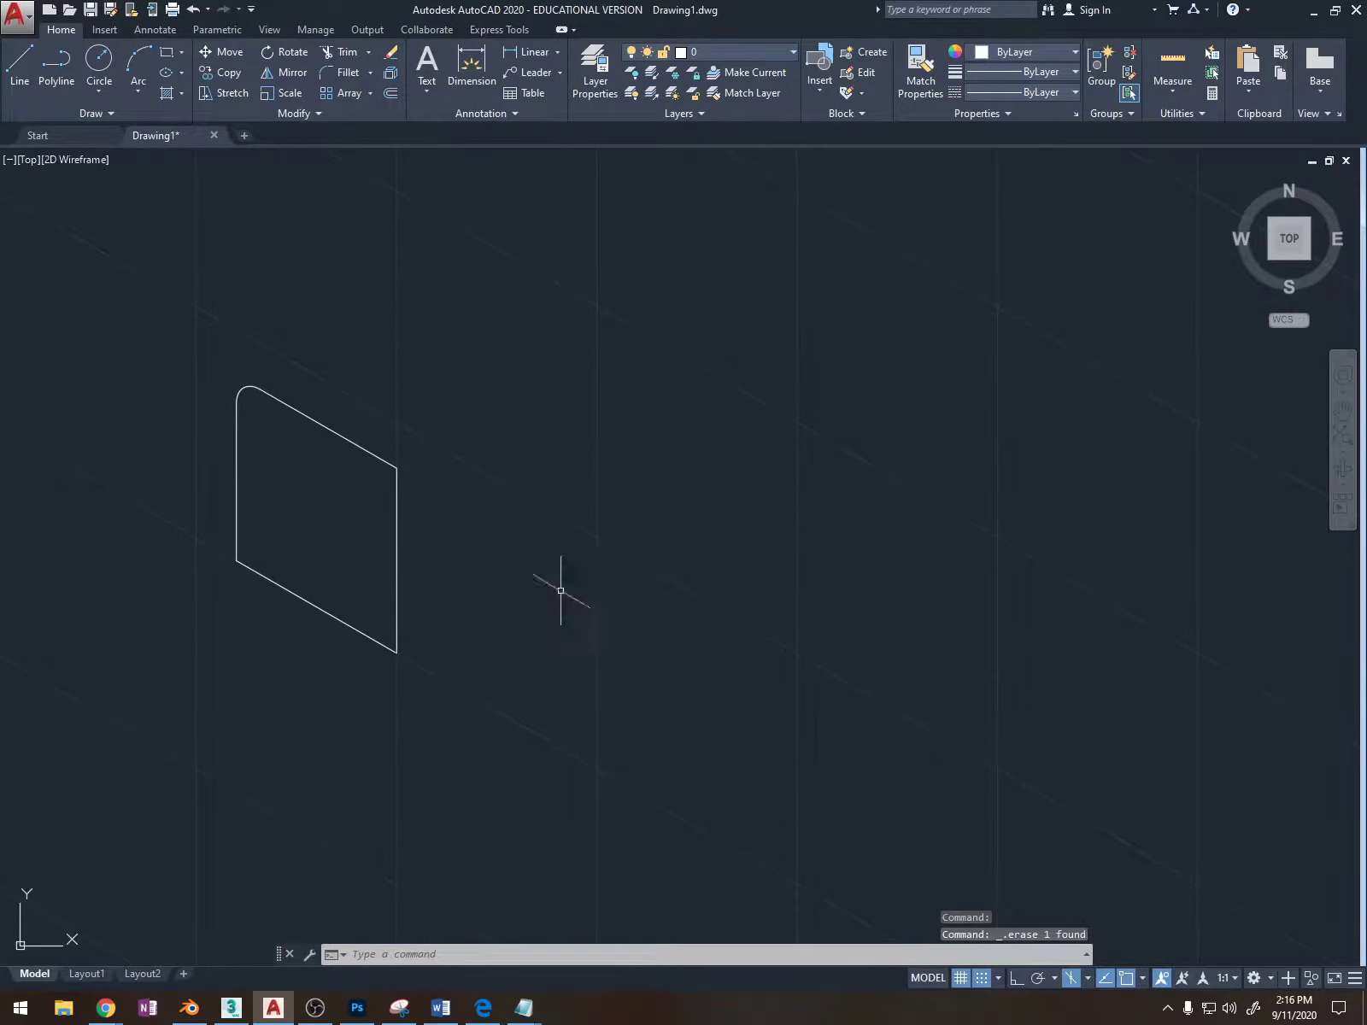
text(L)
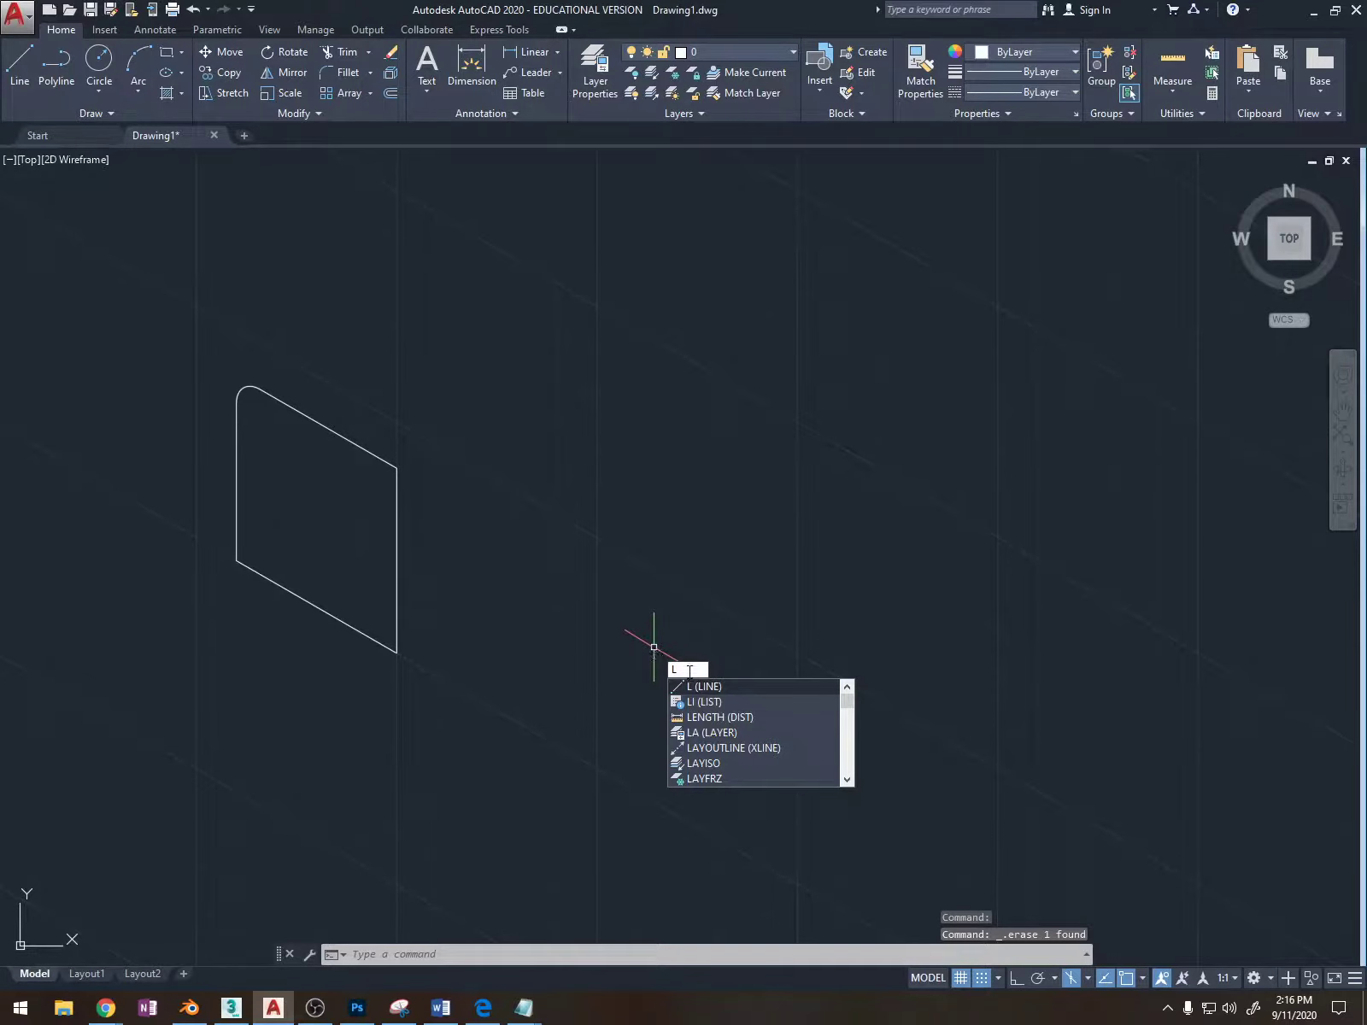
click(698, 686)
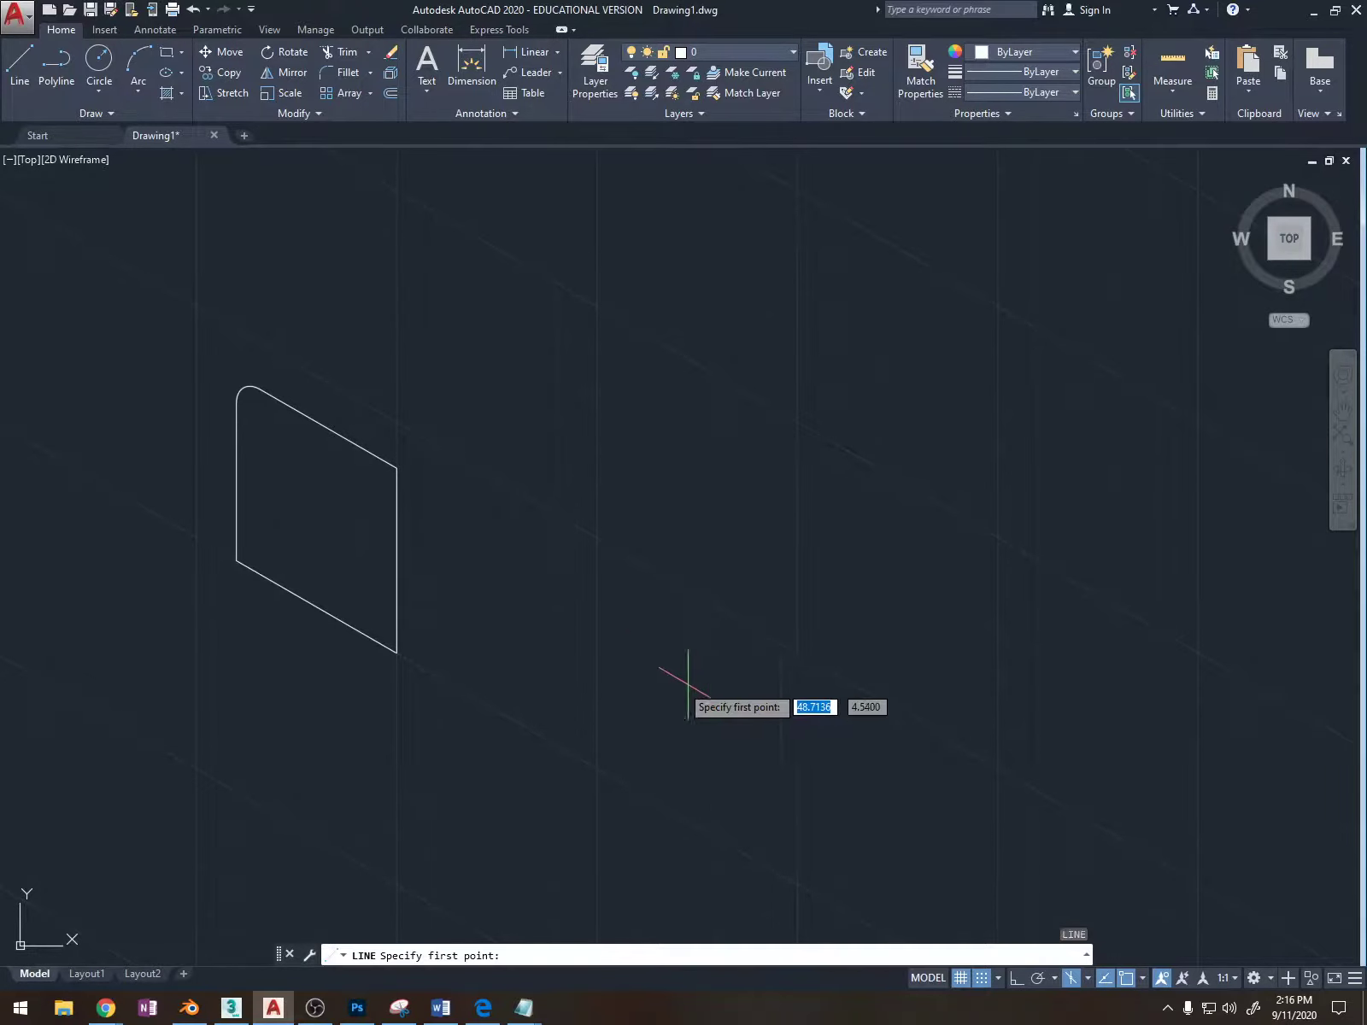
click(396, 653)
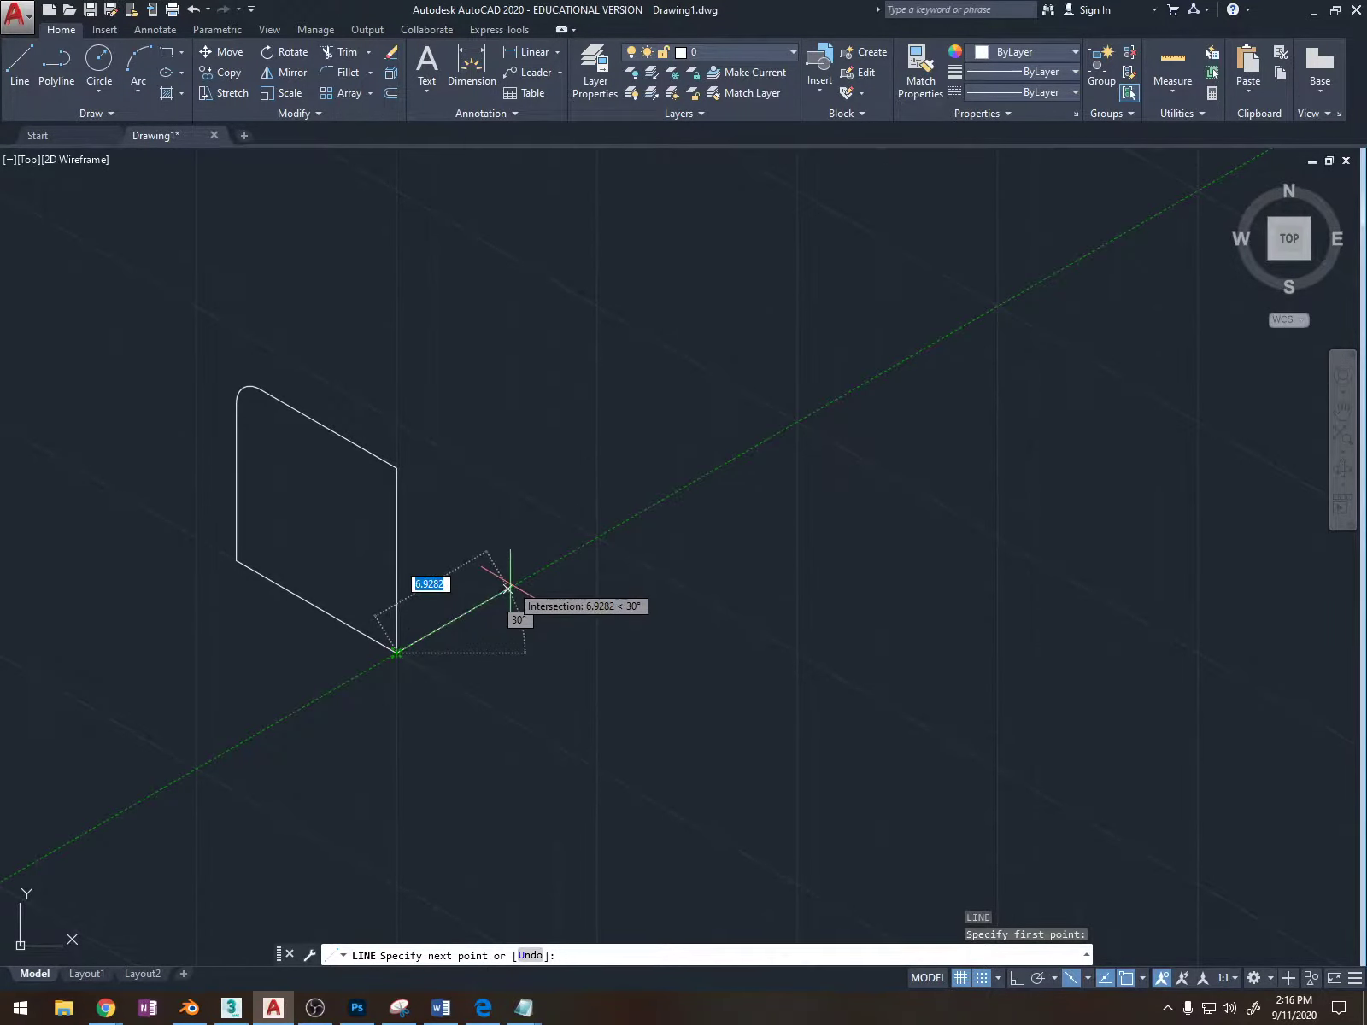
text(7)
key(Tab)
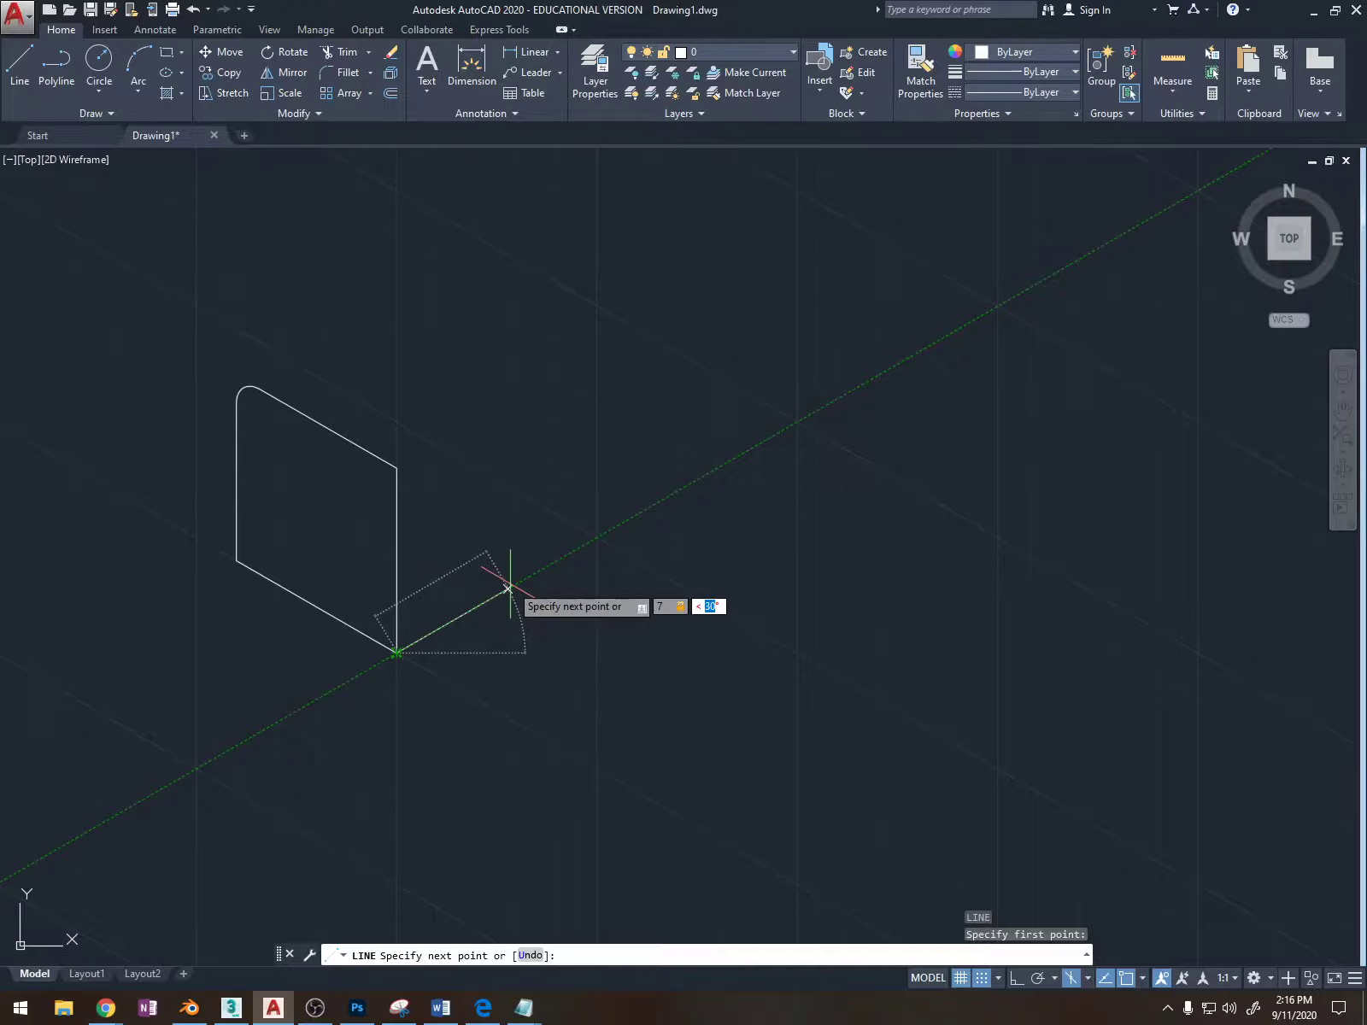
text(30)
key(Return)
key(Escape)
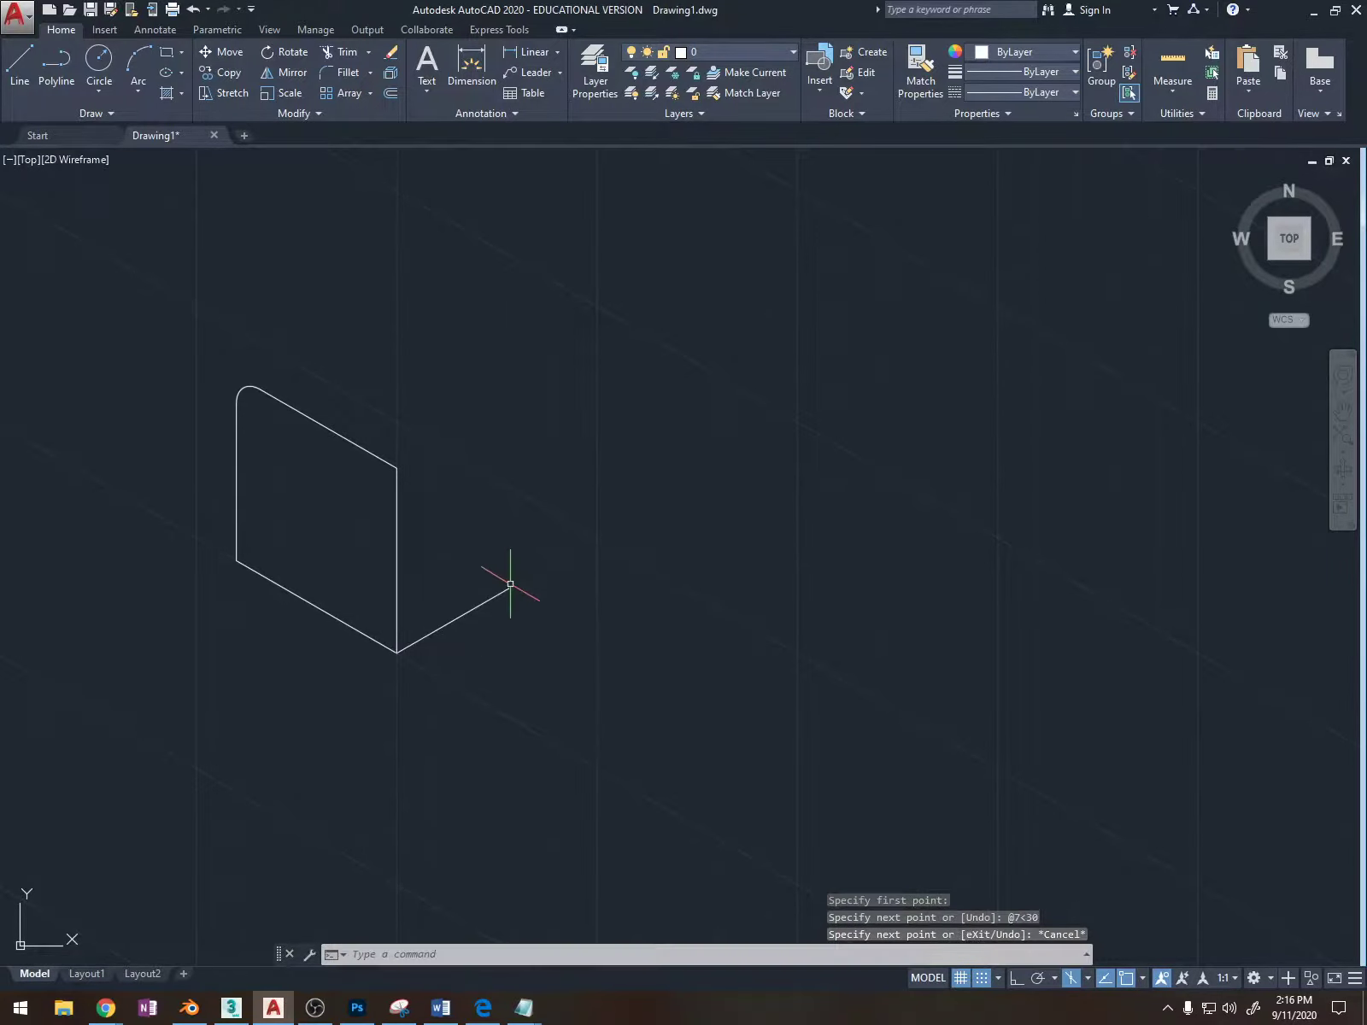
Copy the whole rounded face from its lower-right corner to the far end of the 30-degree depth line.
mouse_move(290, 372)
mouse_down()
mouse_move(244, 373)
mouse_move(260, 586)
mouse_move(373, 586)
mouse_move(457, 488)
mouse_move(458, 452)
mouse_up()
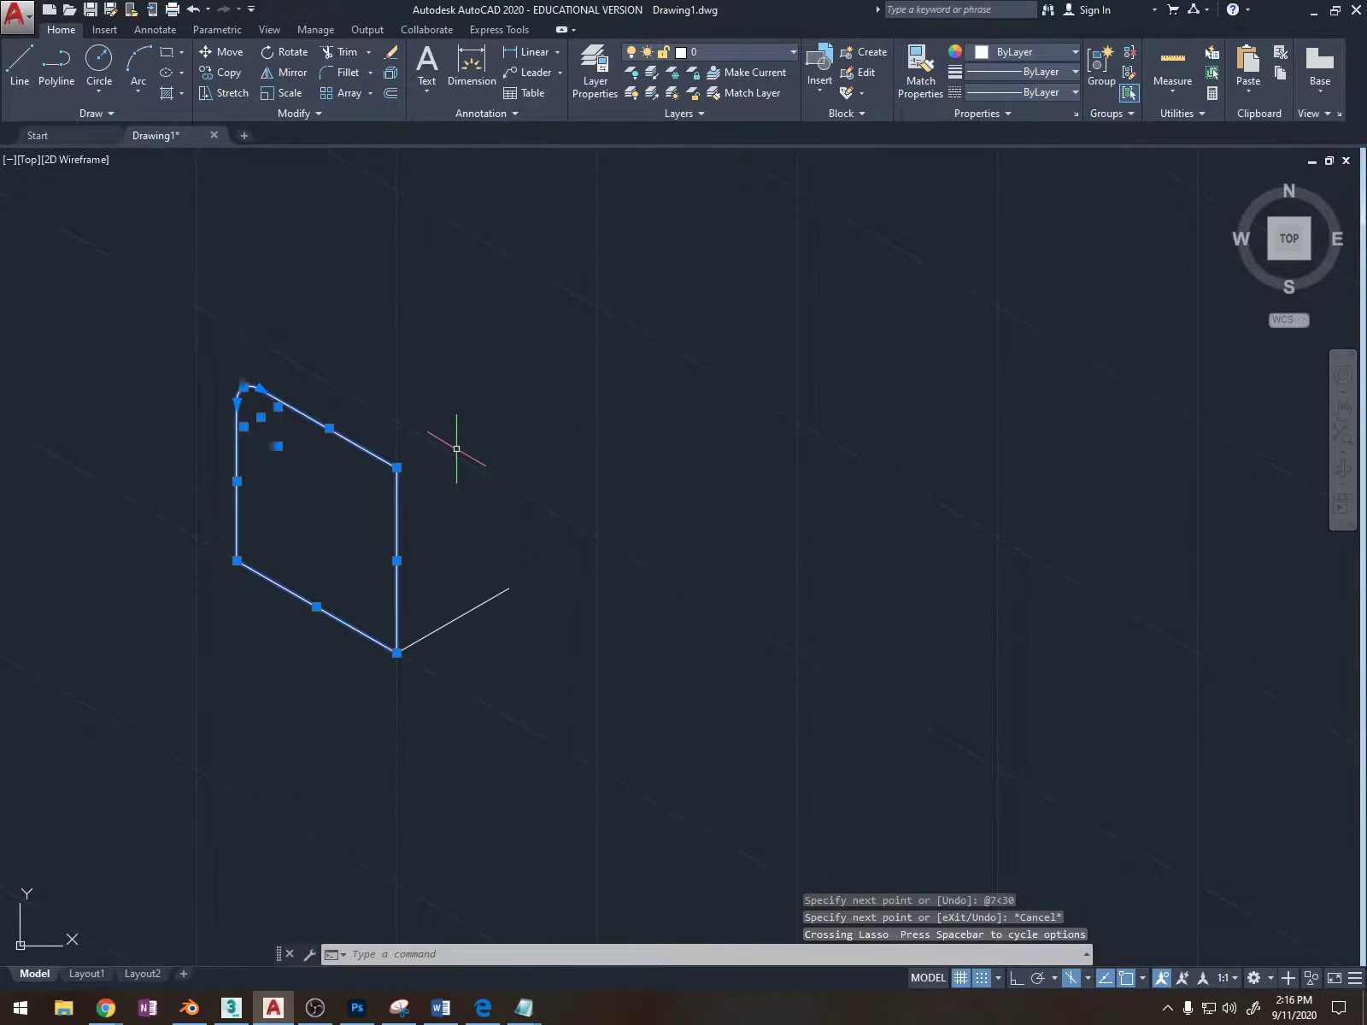
text(copy)
key(Return)
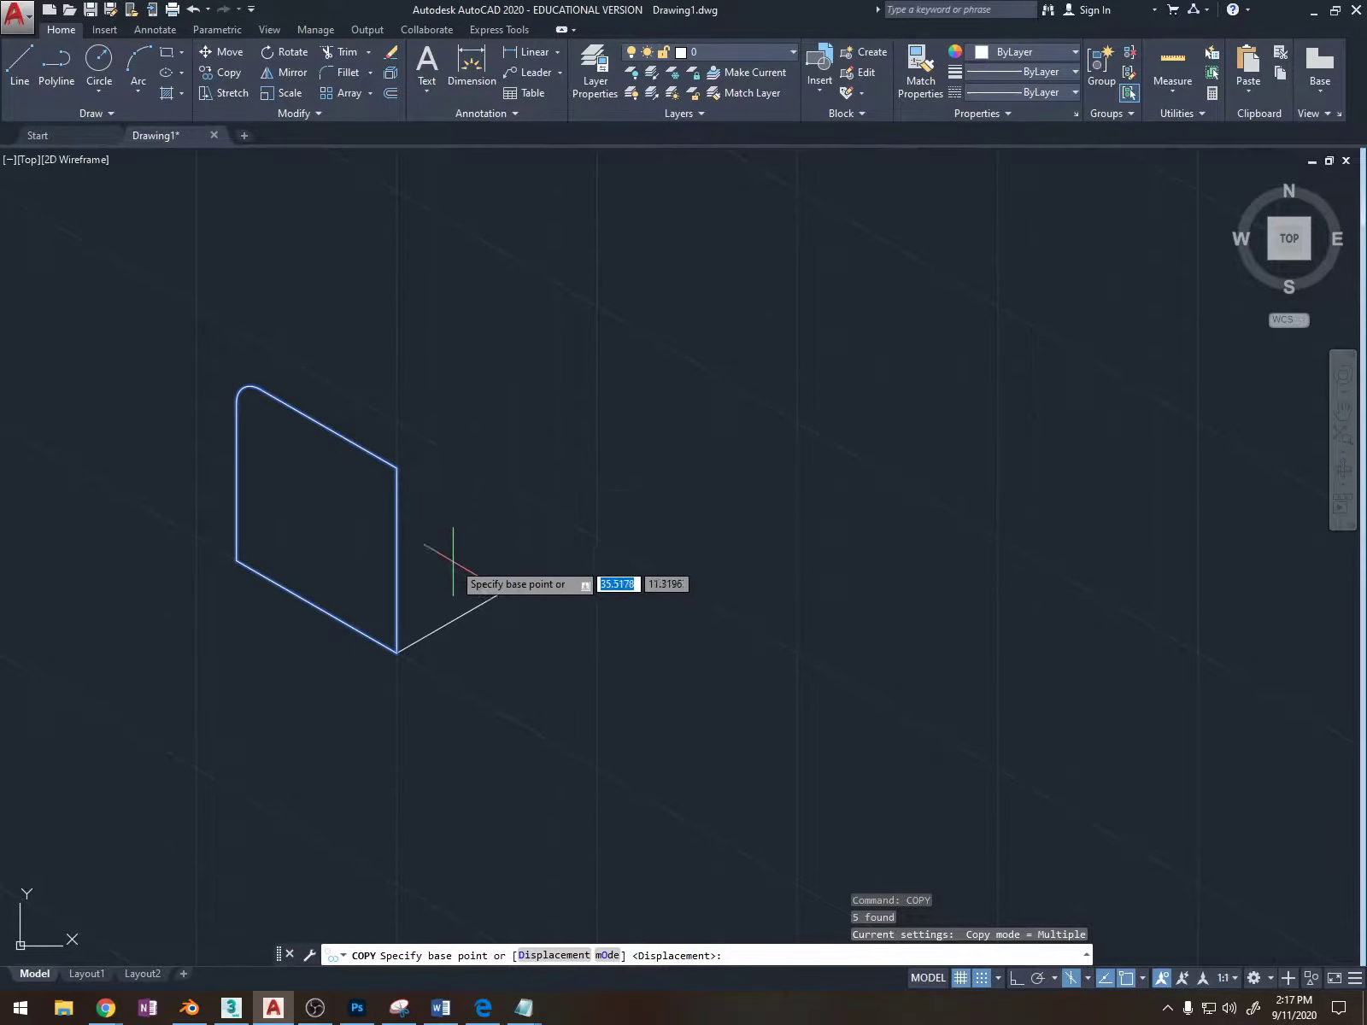
click(396, 652)
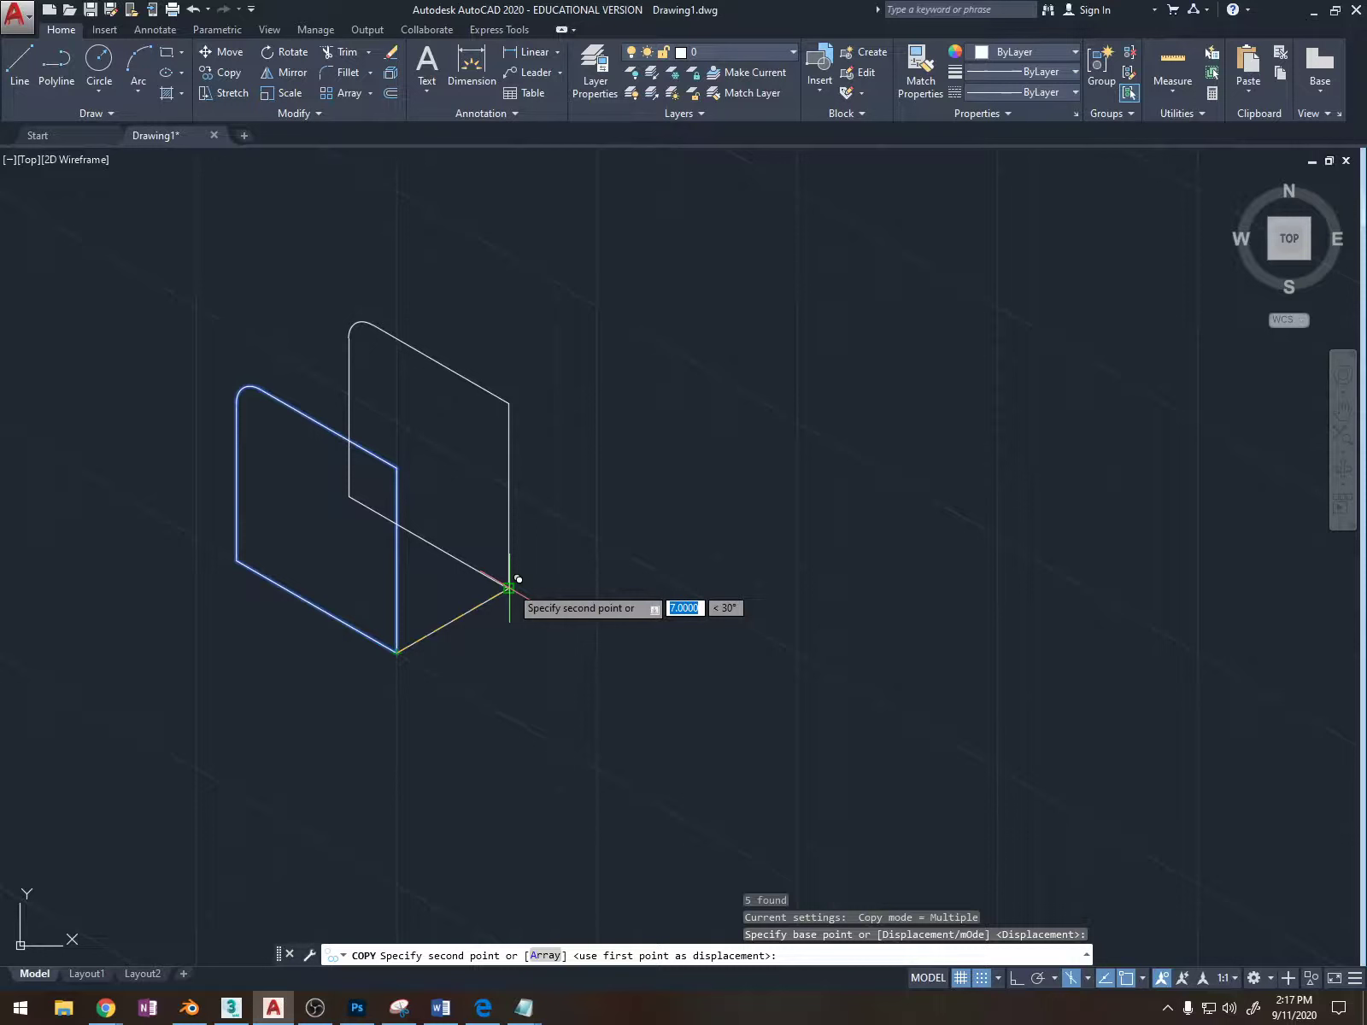
click(510, 585)
key(Escape)
scroll(461, 435, up, 4)
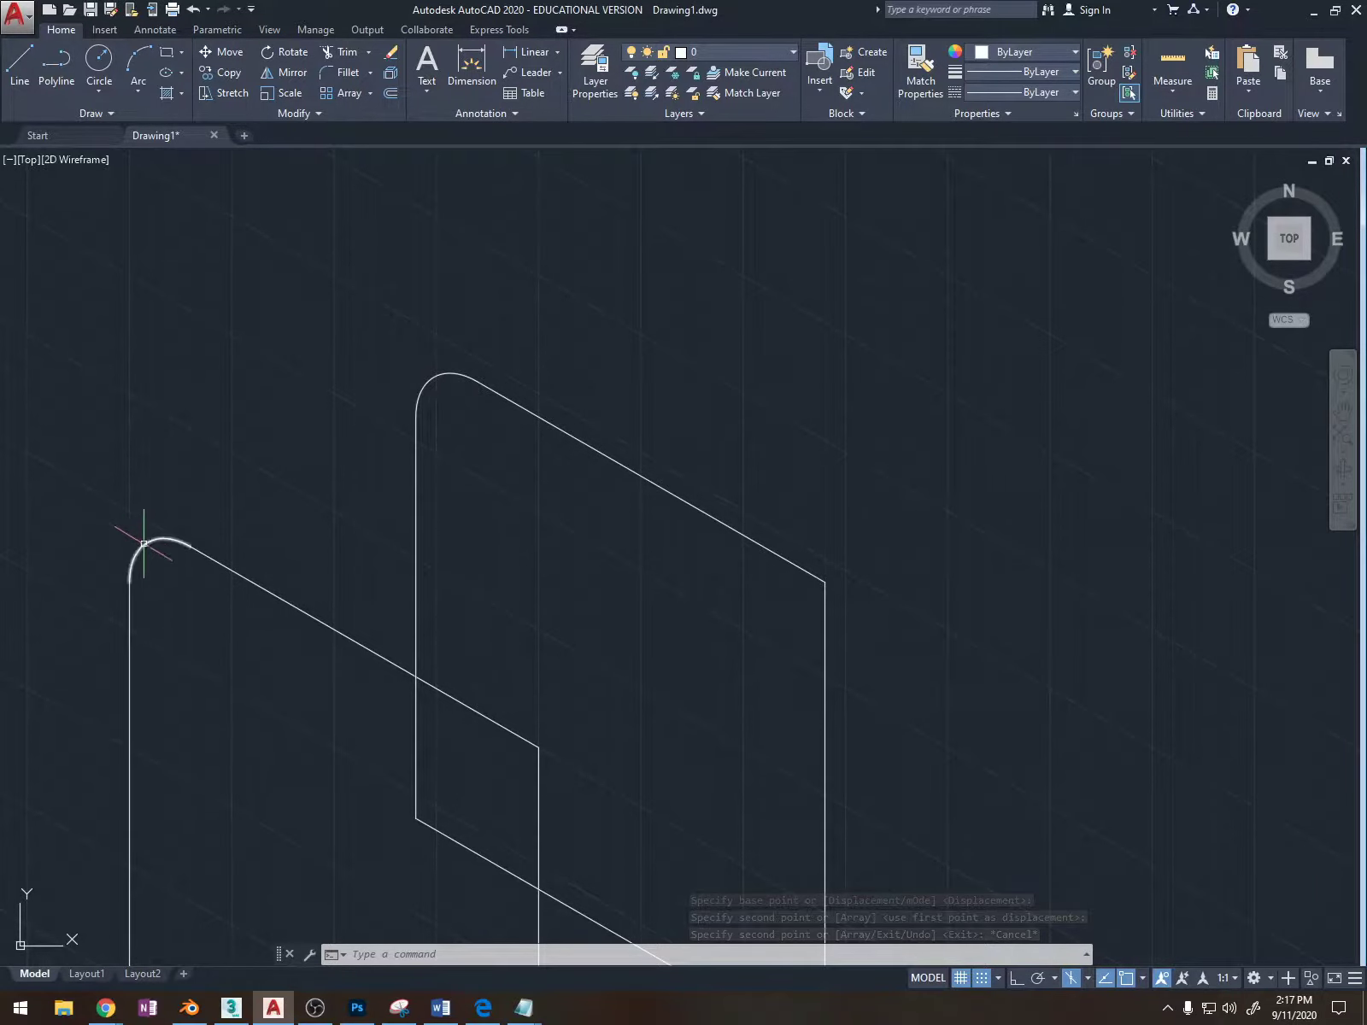
Draw a line connecting the front face's upper-right corner to the matching corner of the rear face.
middle_drag(543, 679, 492, 476)
scroll(492, 477, up, 2)
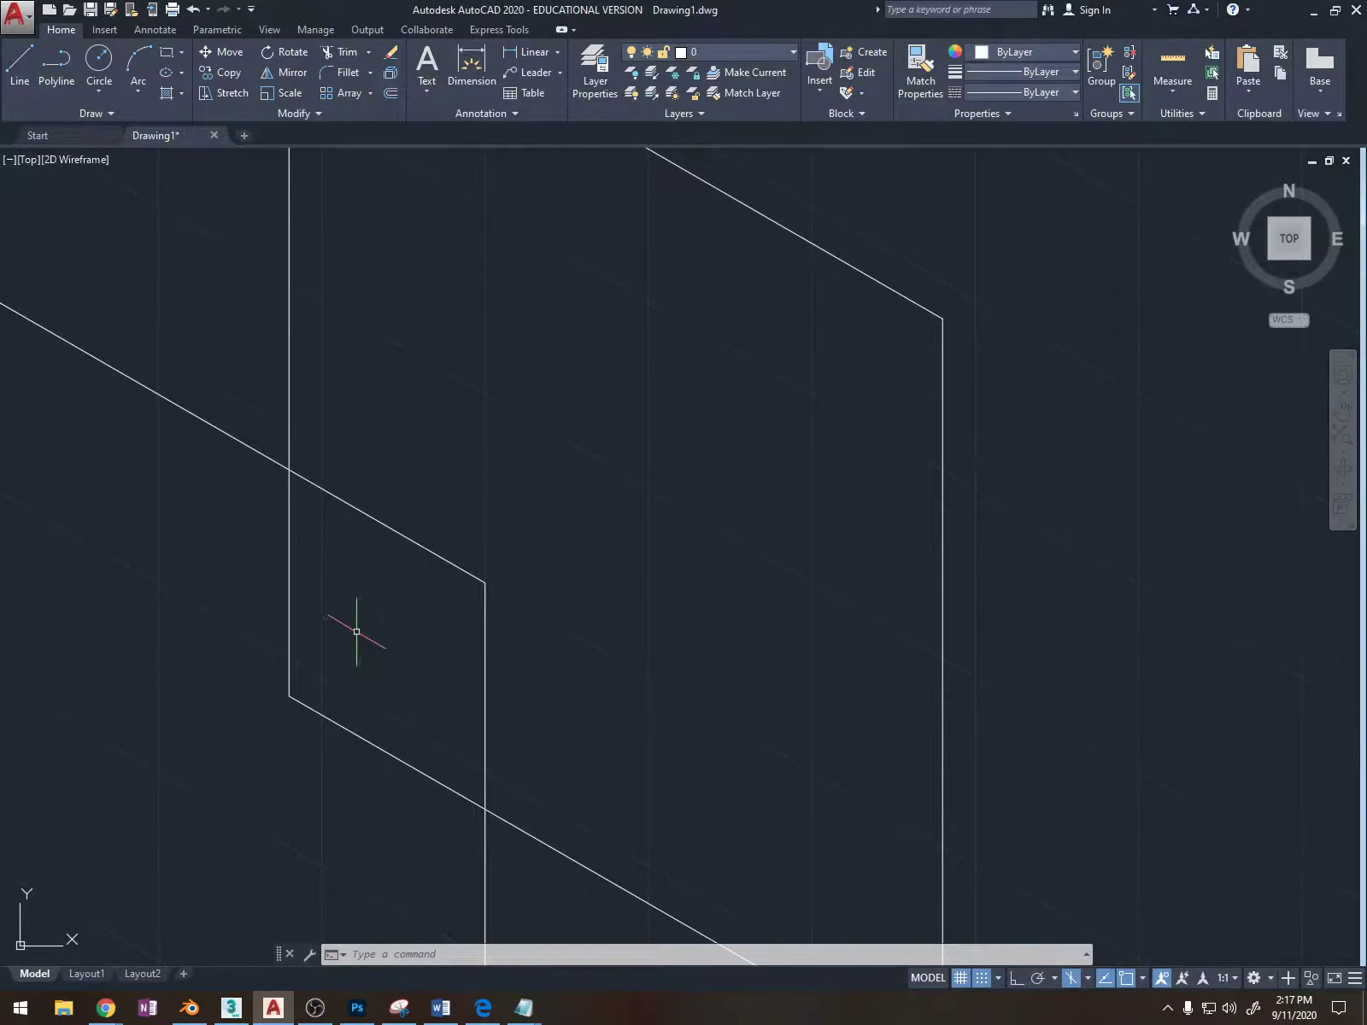
scroll(357, 631, down, 4)
middle_drag(361, 630, 402, 677)
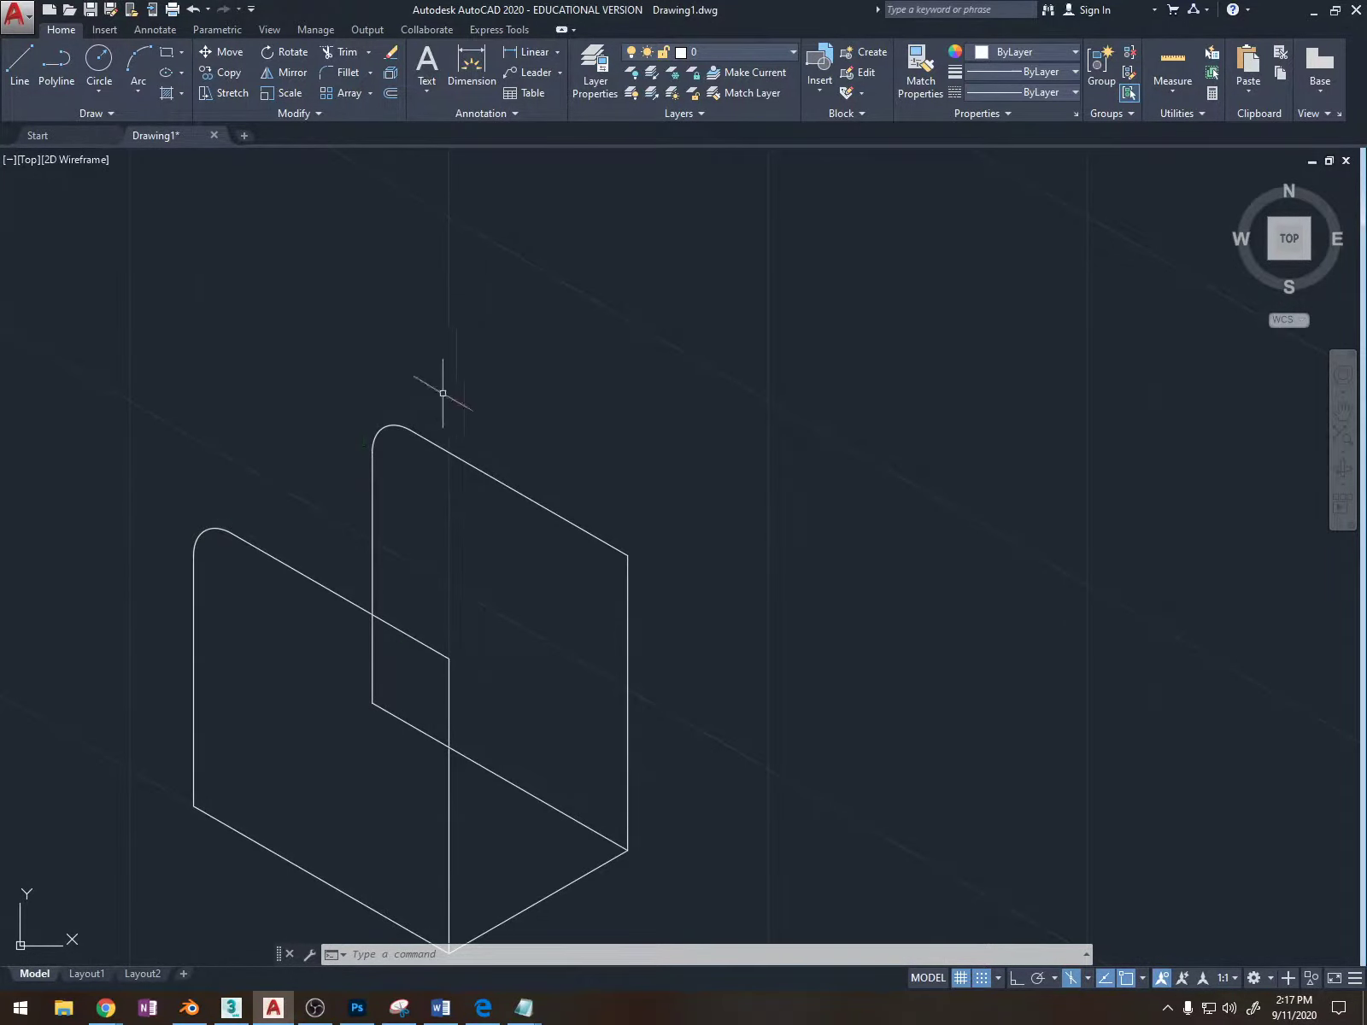
text(l)
key(Return)
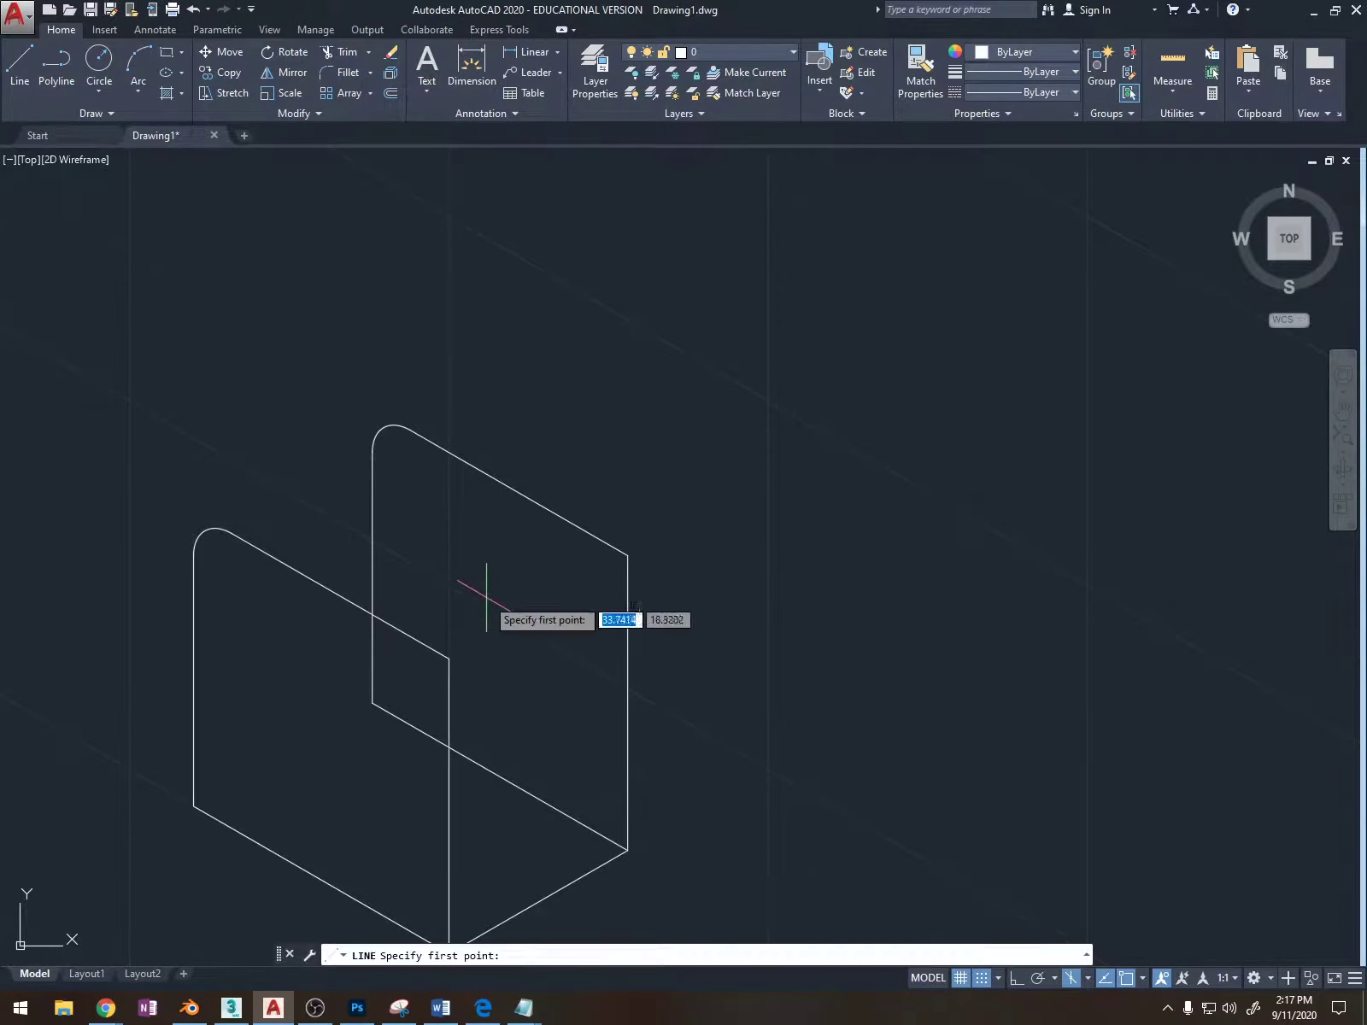
click(449, 657)
click(628, 554)
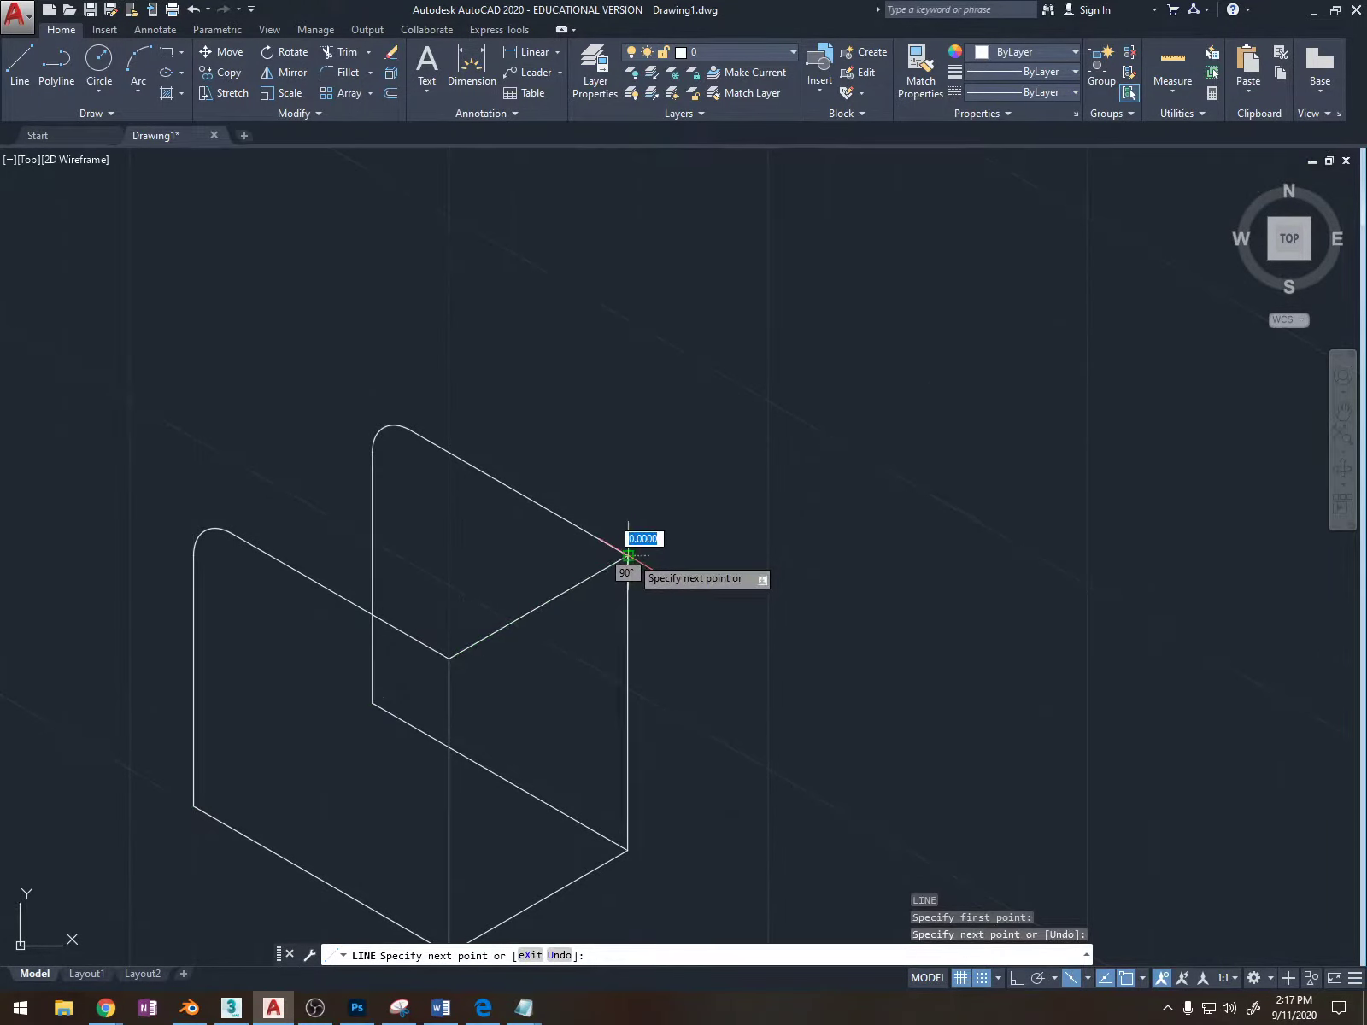
key(Escape)
Delete the rear face's hidden bottom edge and trim its left vertical edge where it passes behind the front face.
click(529, 792)
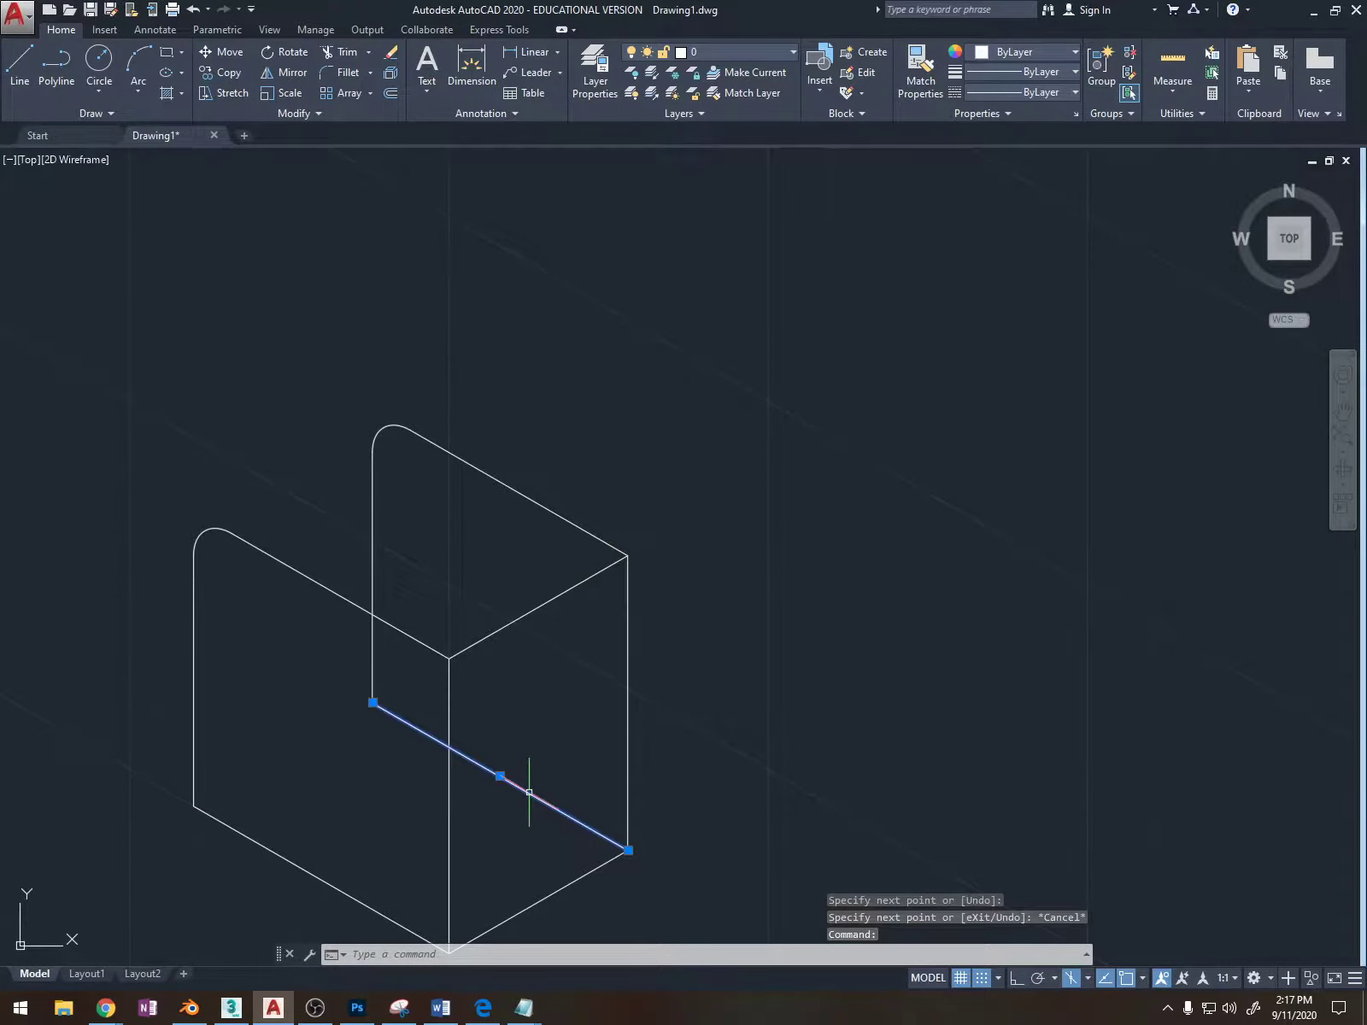
key(Delete)
key(Return)
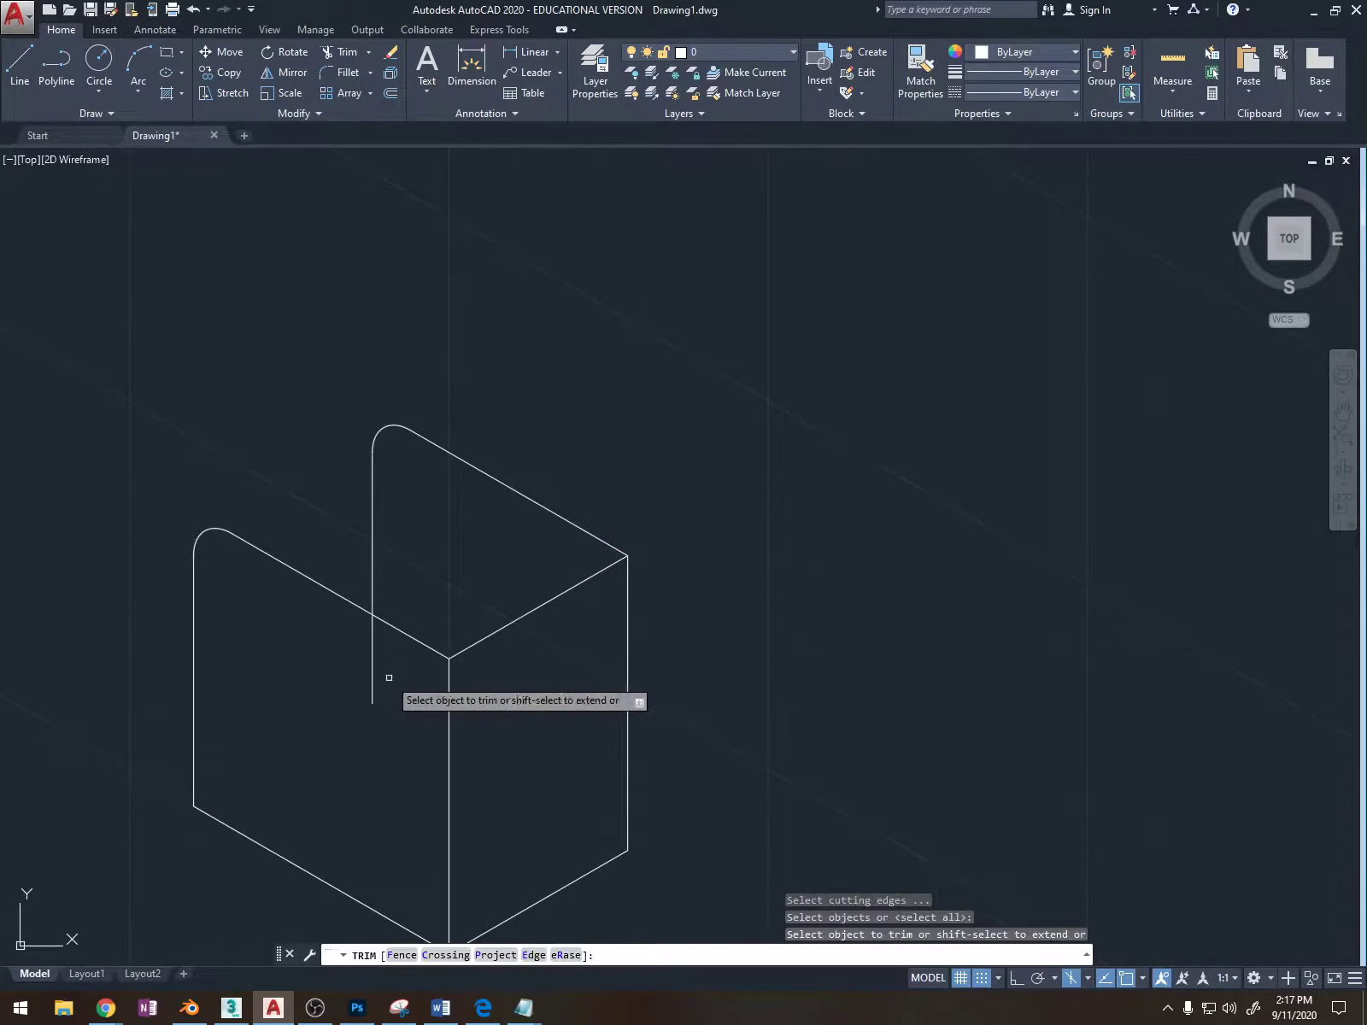
click(372, 659)
key(Escape)
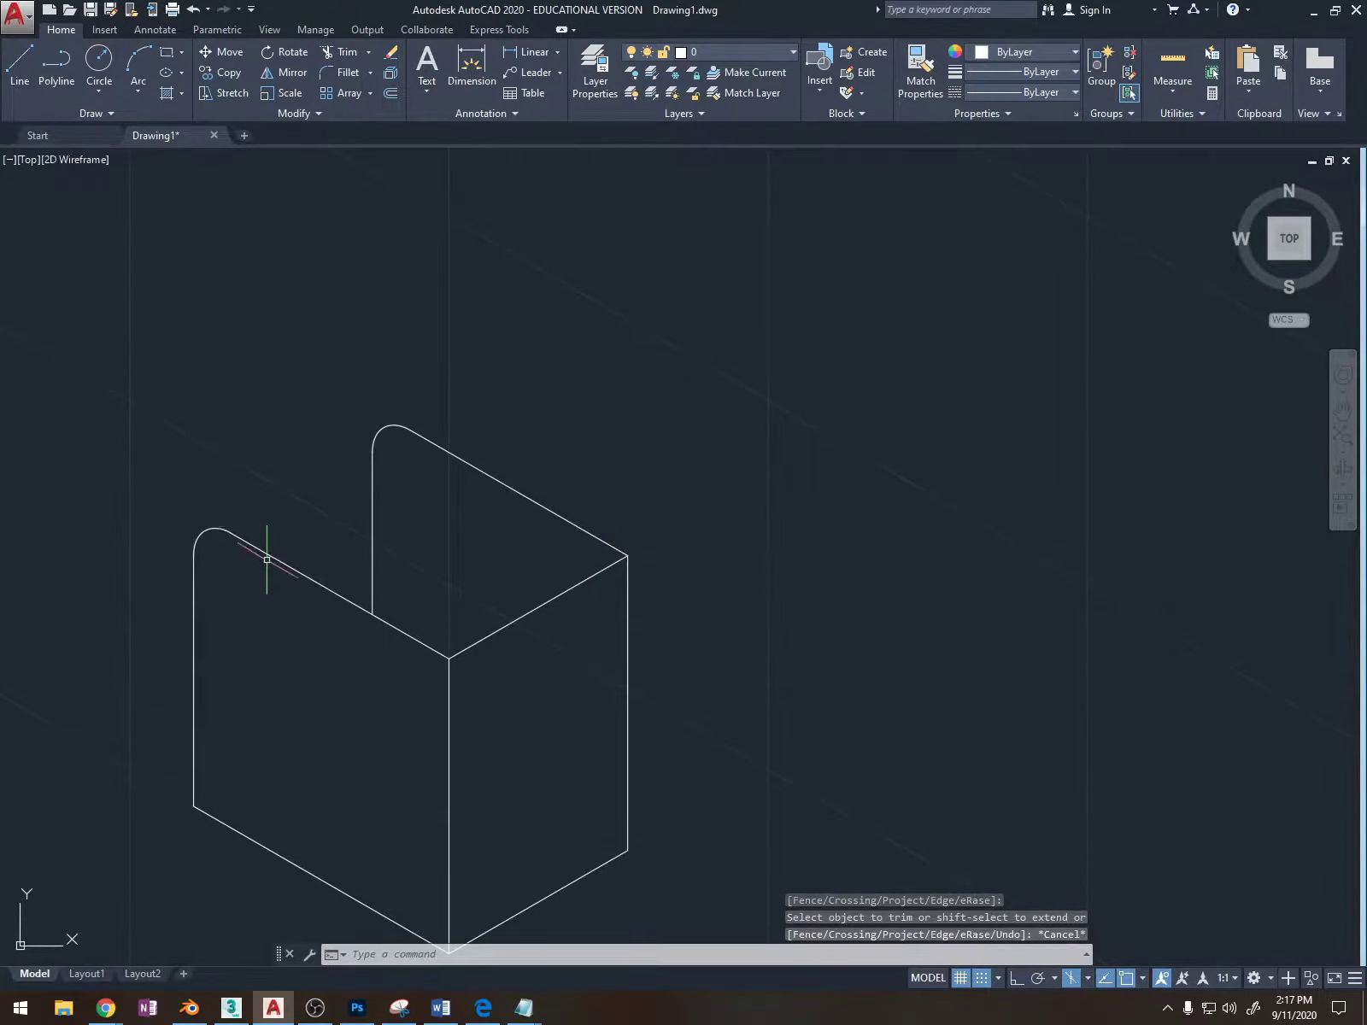
key(Return)
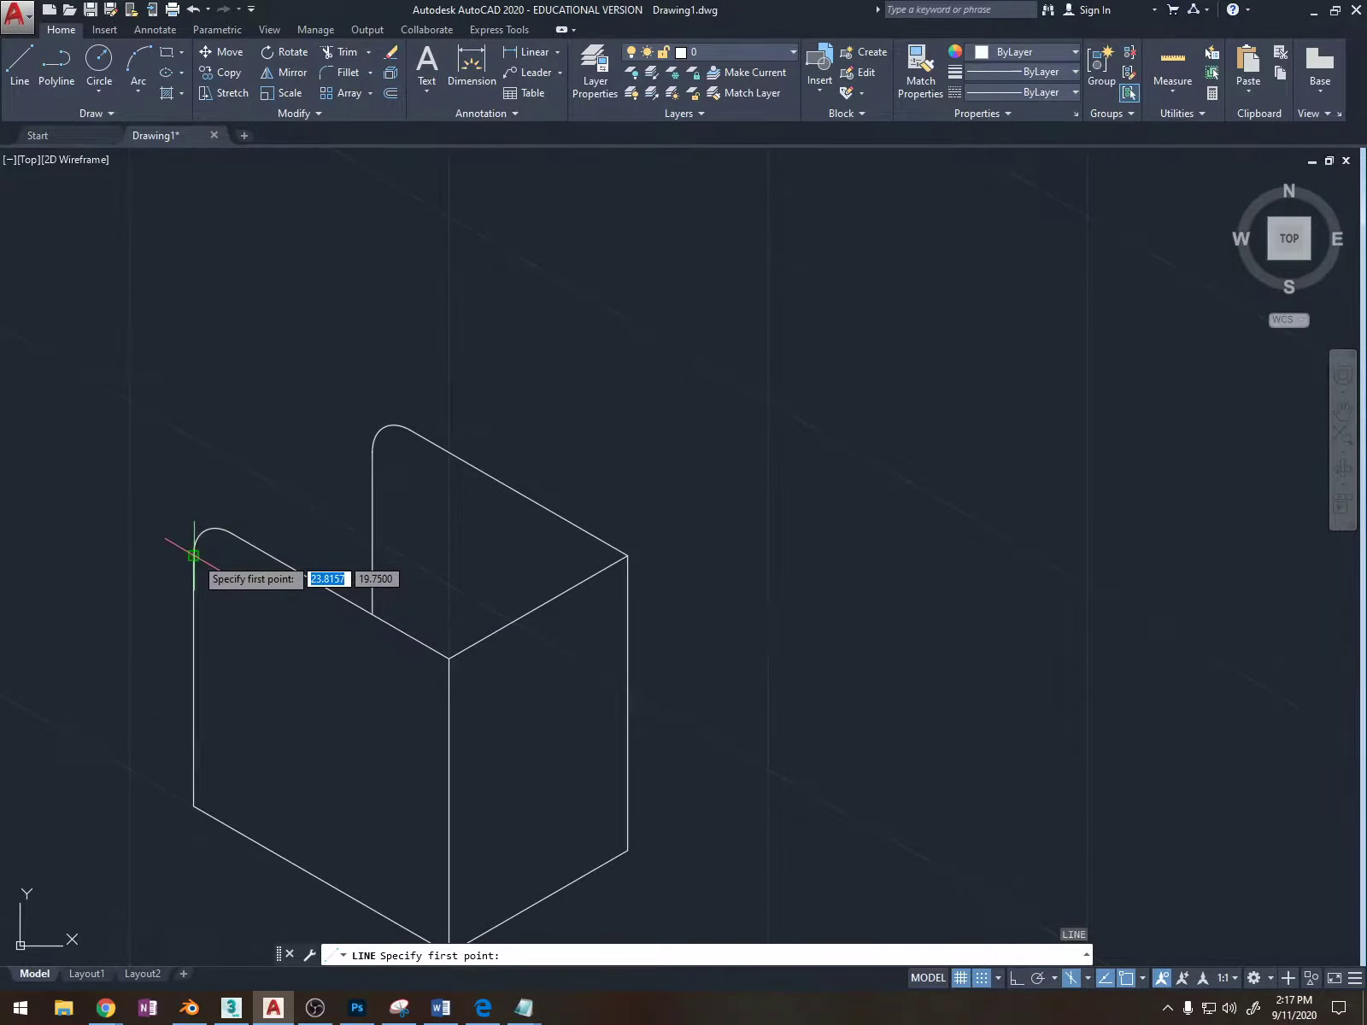
click(194, 556)
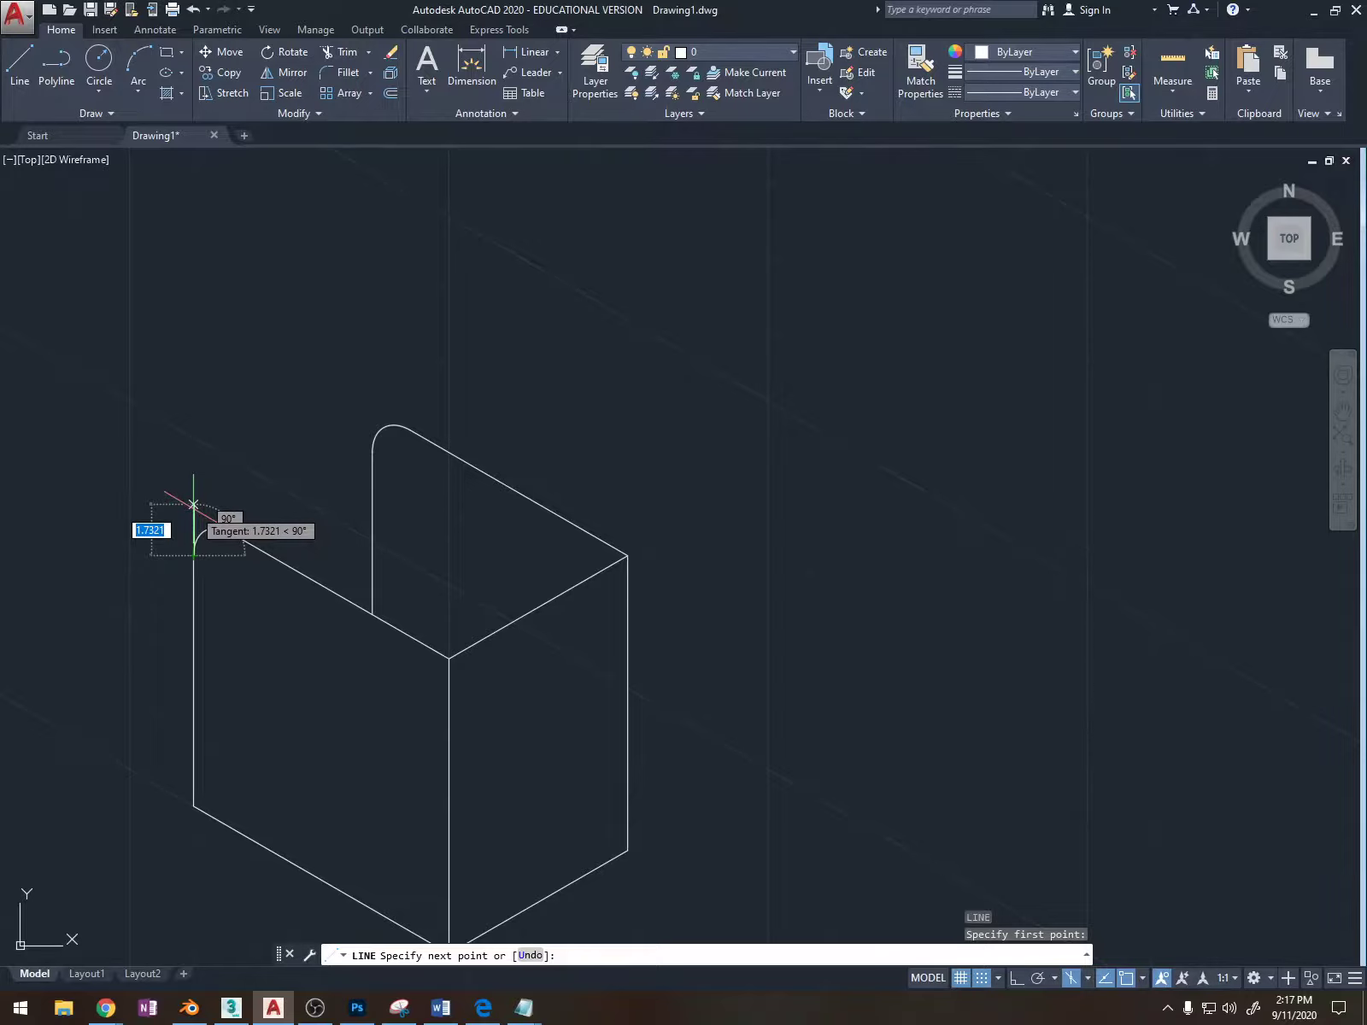
key(Escape)
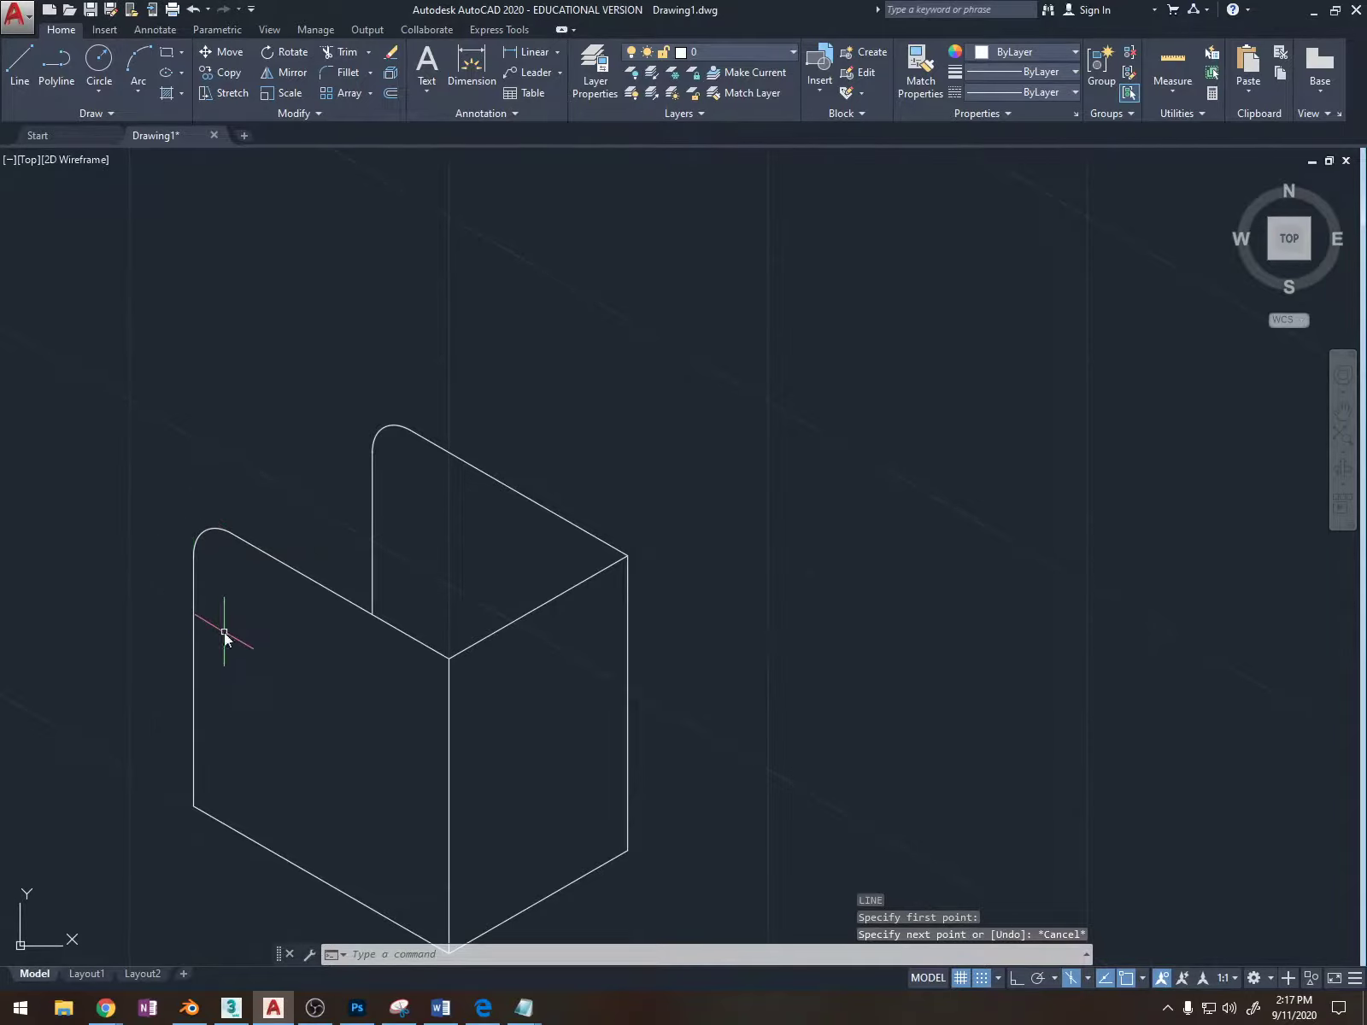
Draw a vertical construction line up from the front face's lower-left corner and a line of length 10 at 150 degrees from its upper-right corner.
key(Return)
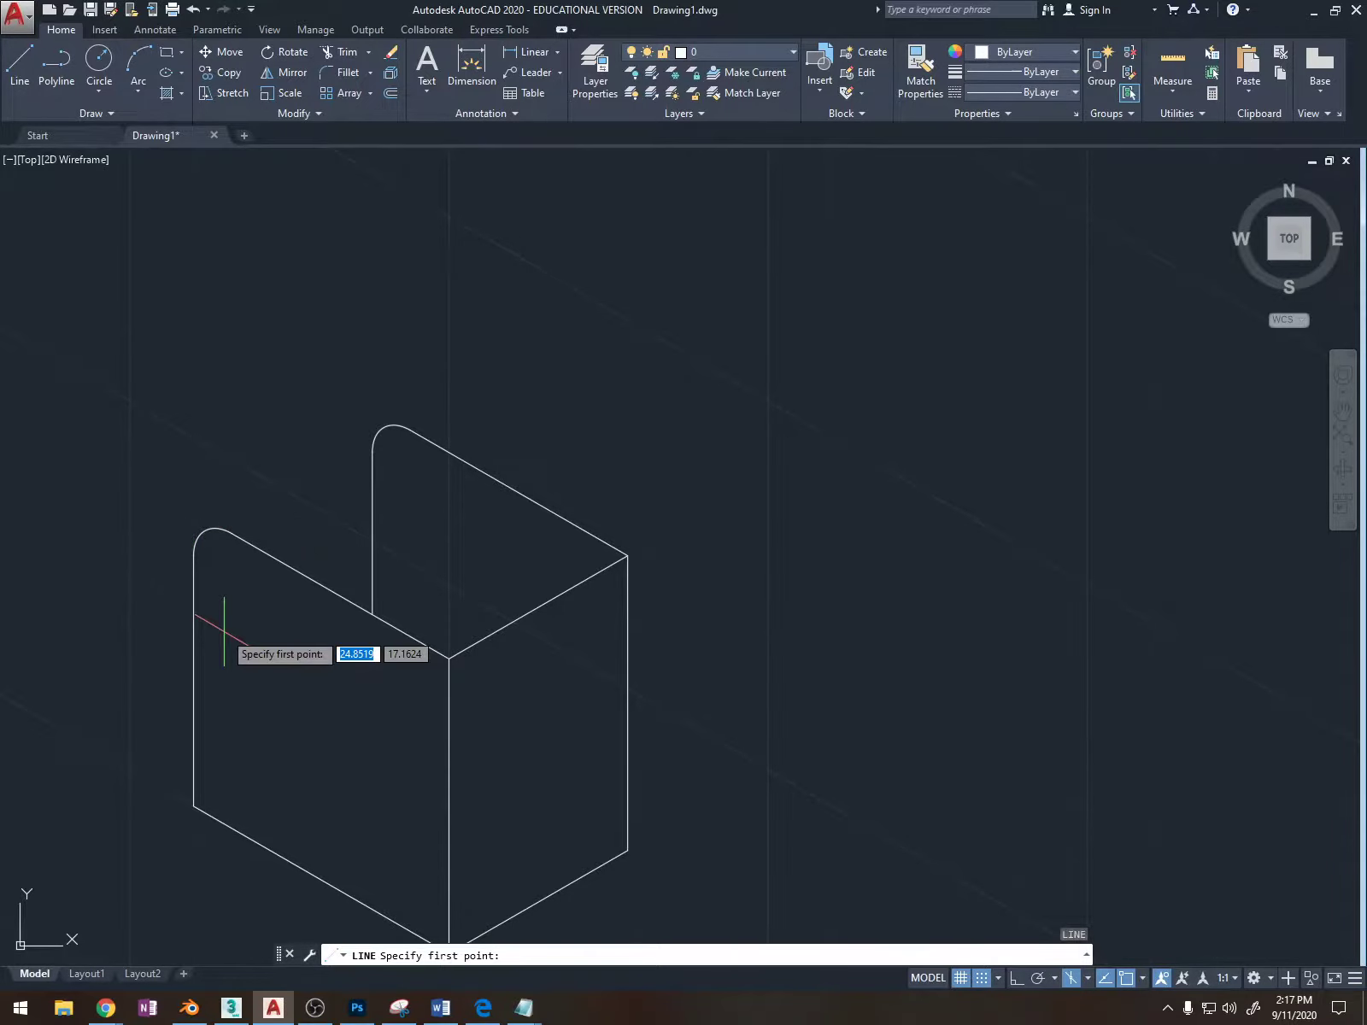
click(194, 805)
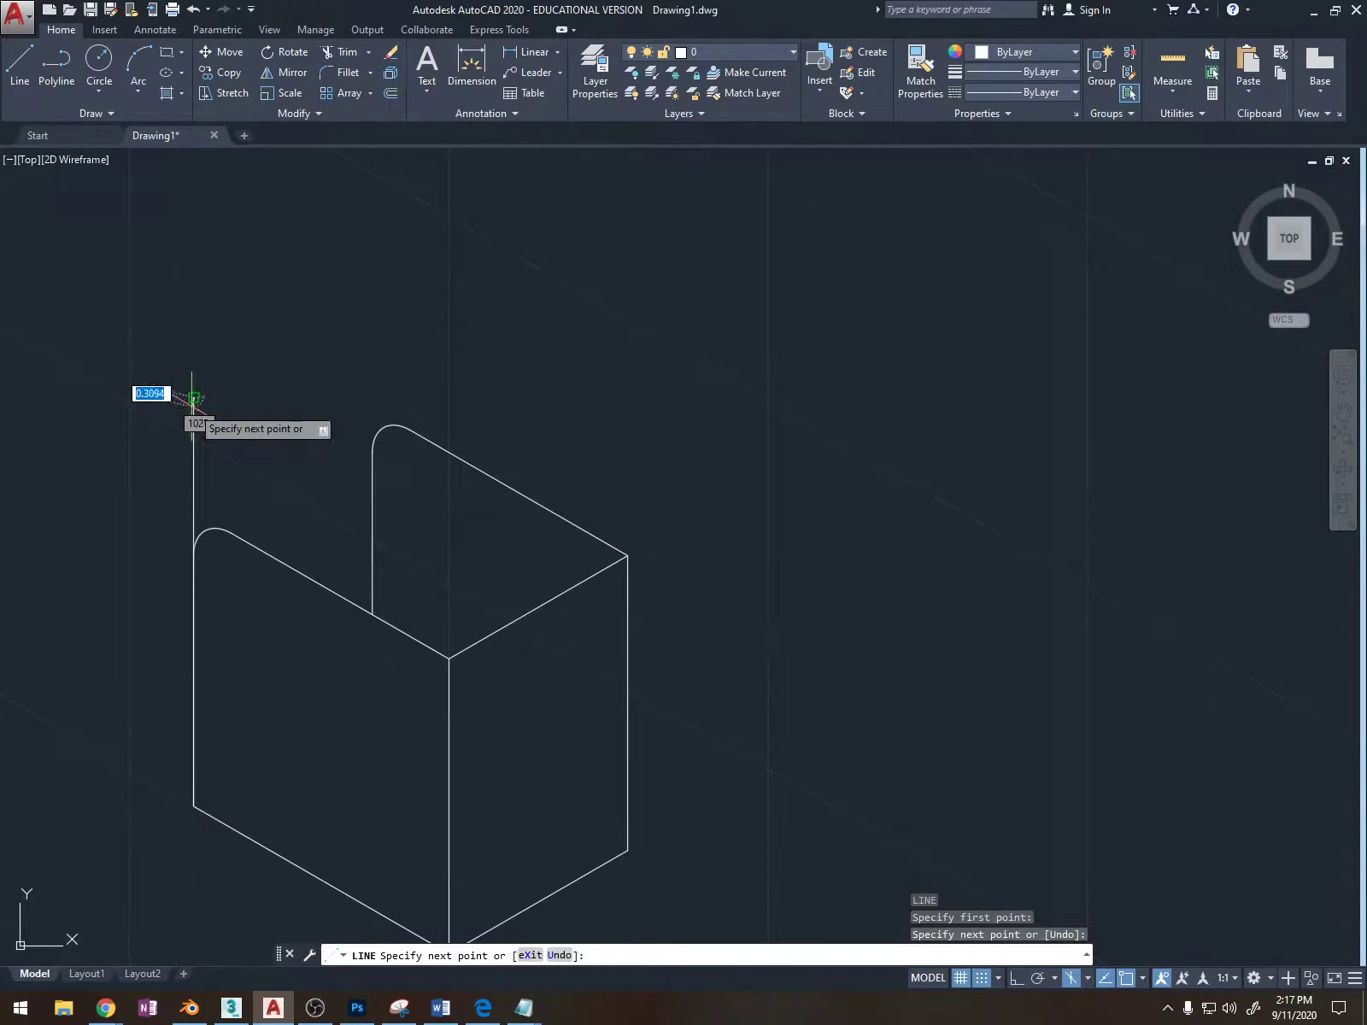
key(Escape)
text(L)
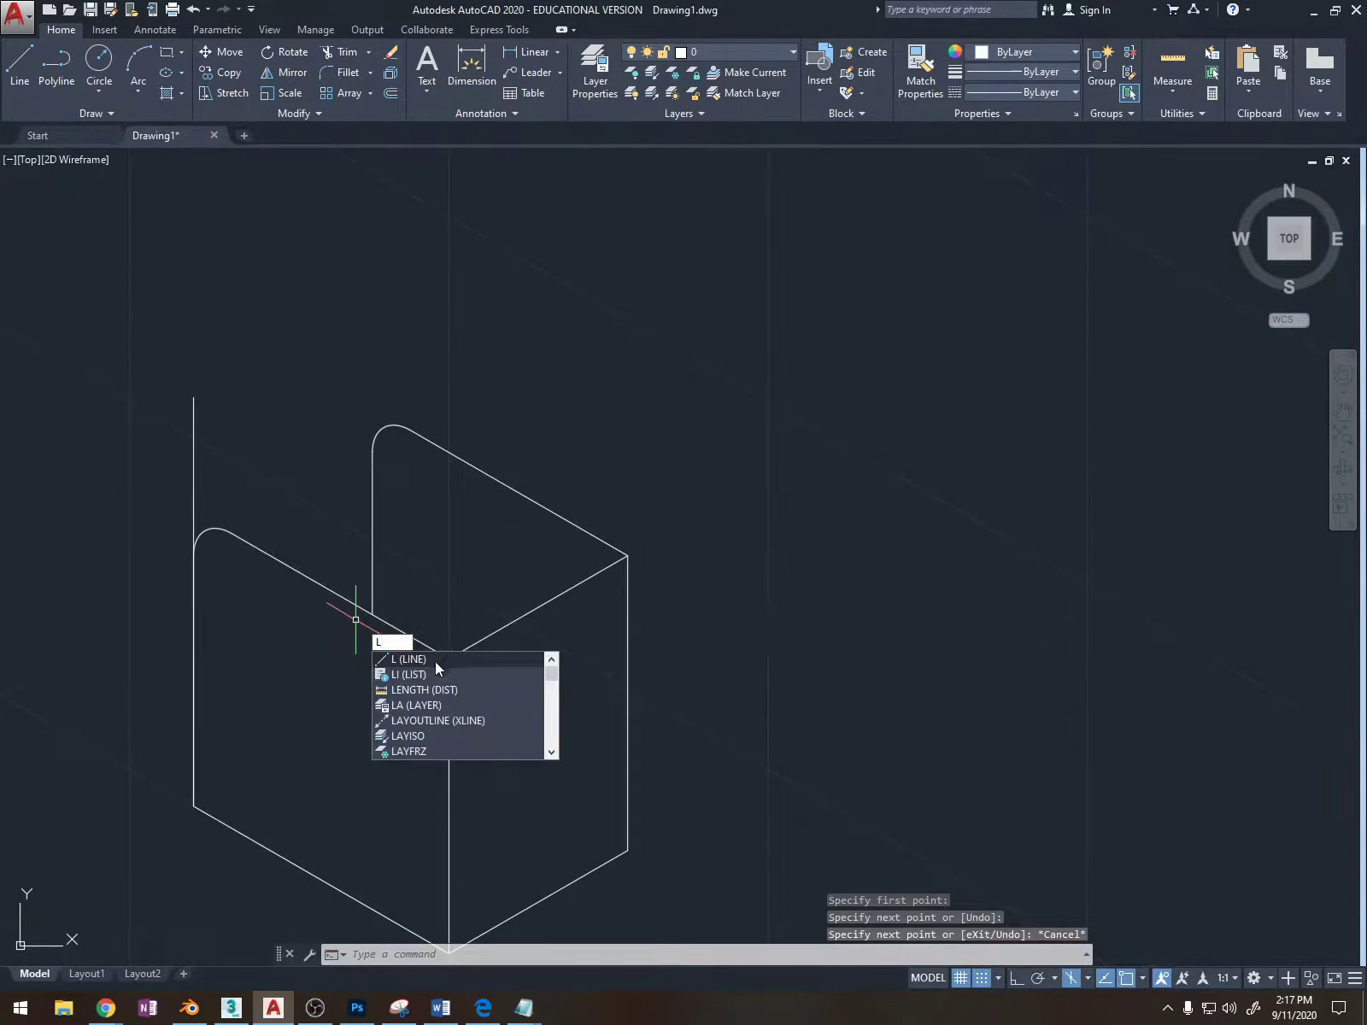
click(435, 660)
click(448, 659)
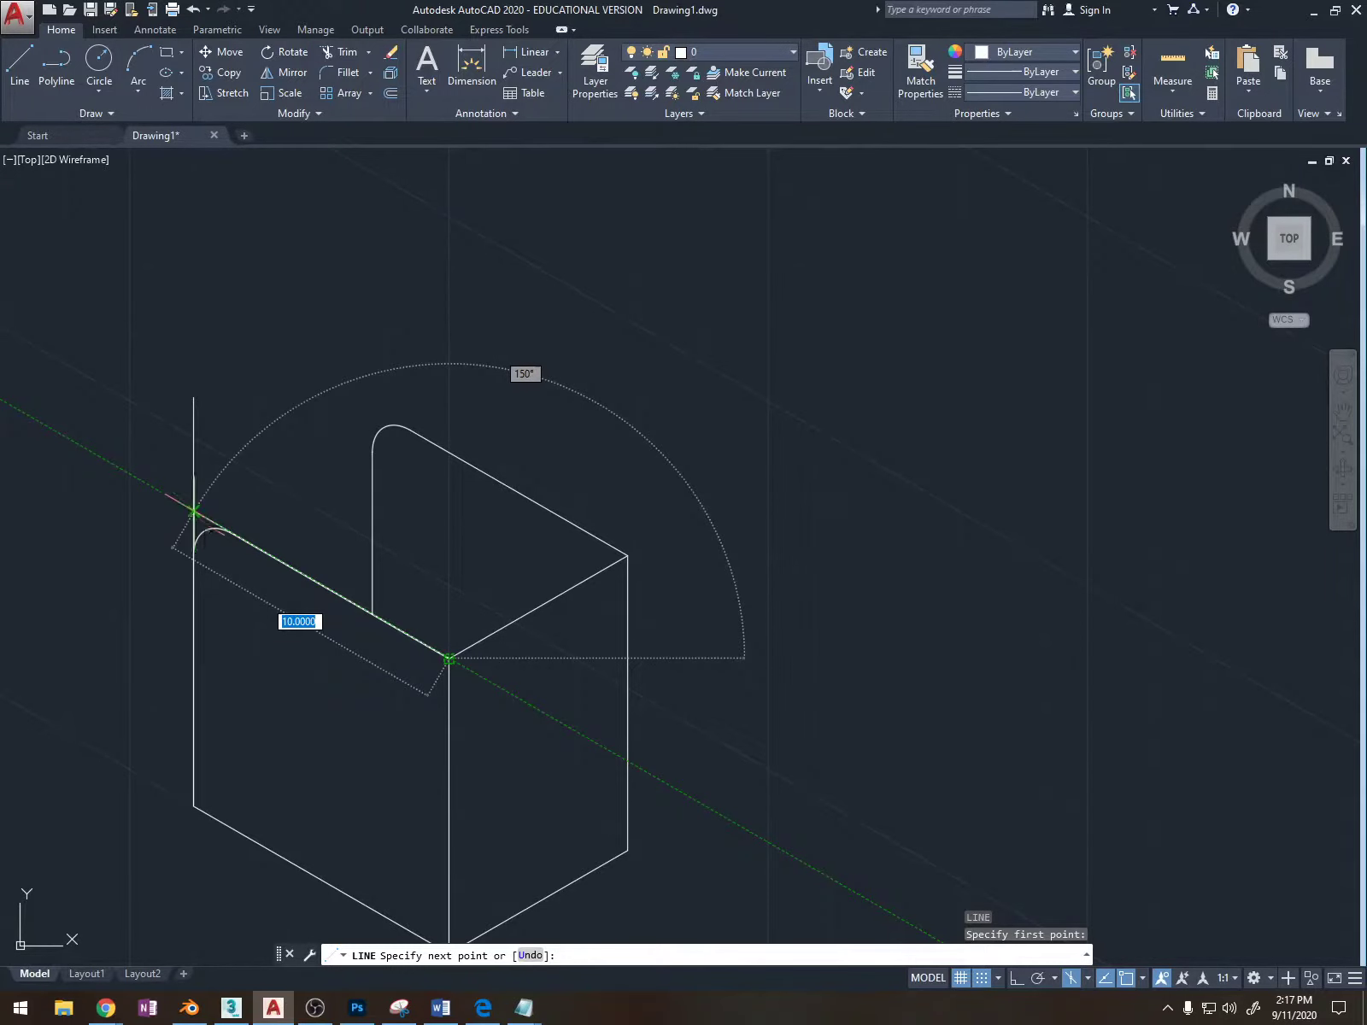
click(189, 511)
key(Escape)
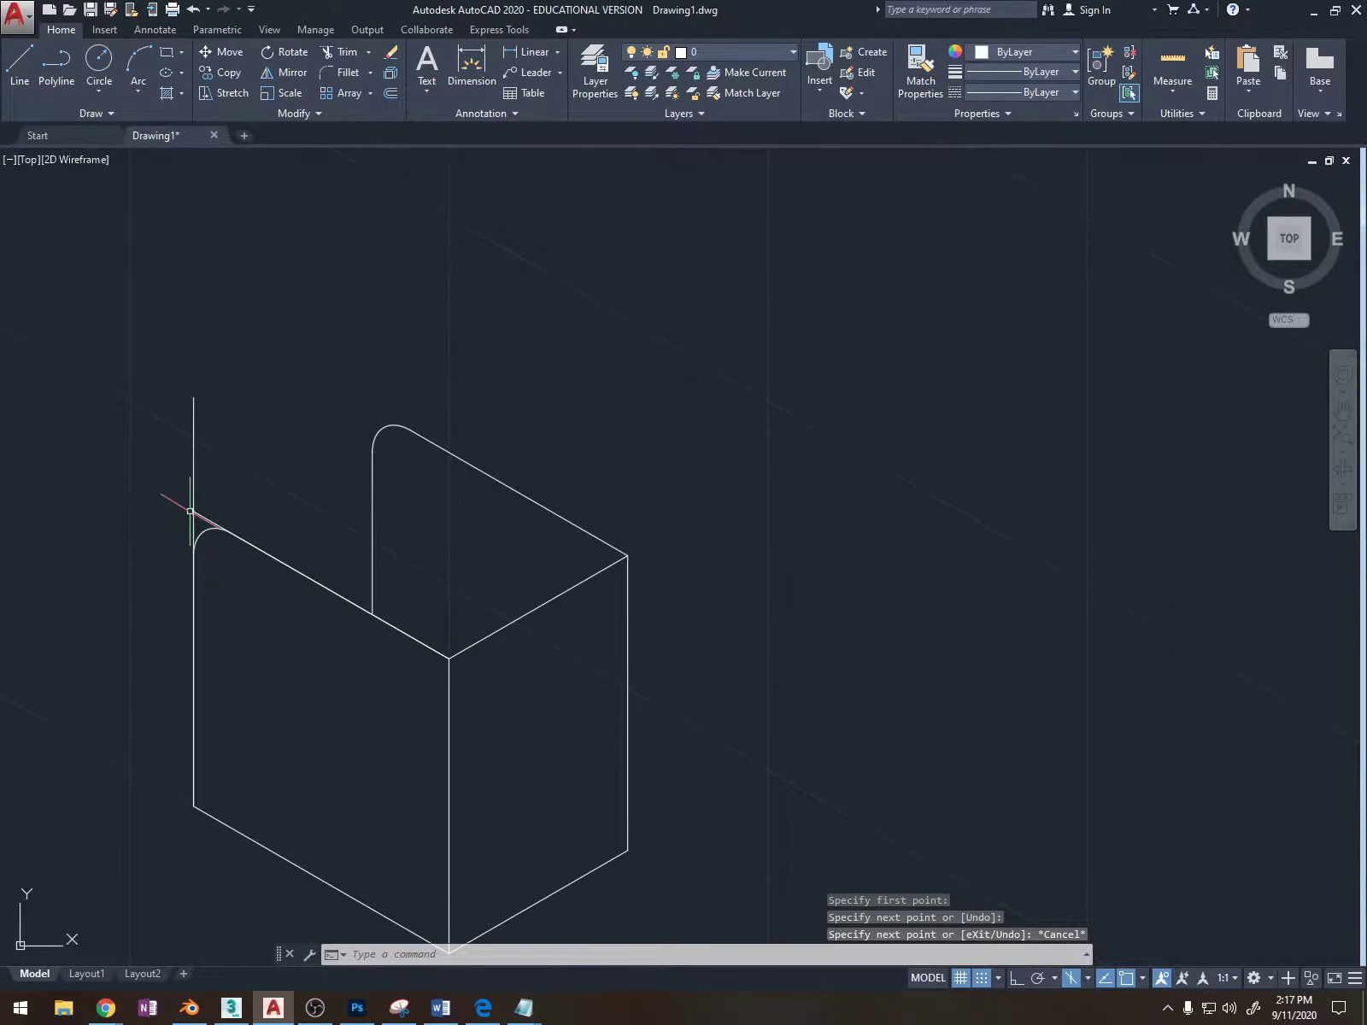
Draw a line segment 1.5 long at 270 degrees from the intersection of the two construction lines above the front arc.
scroll(193, 513, up, 4)
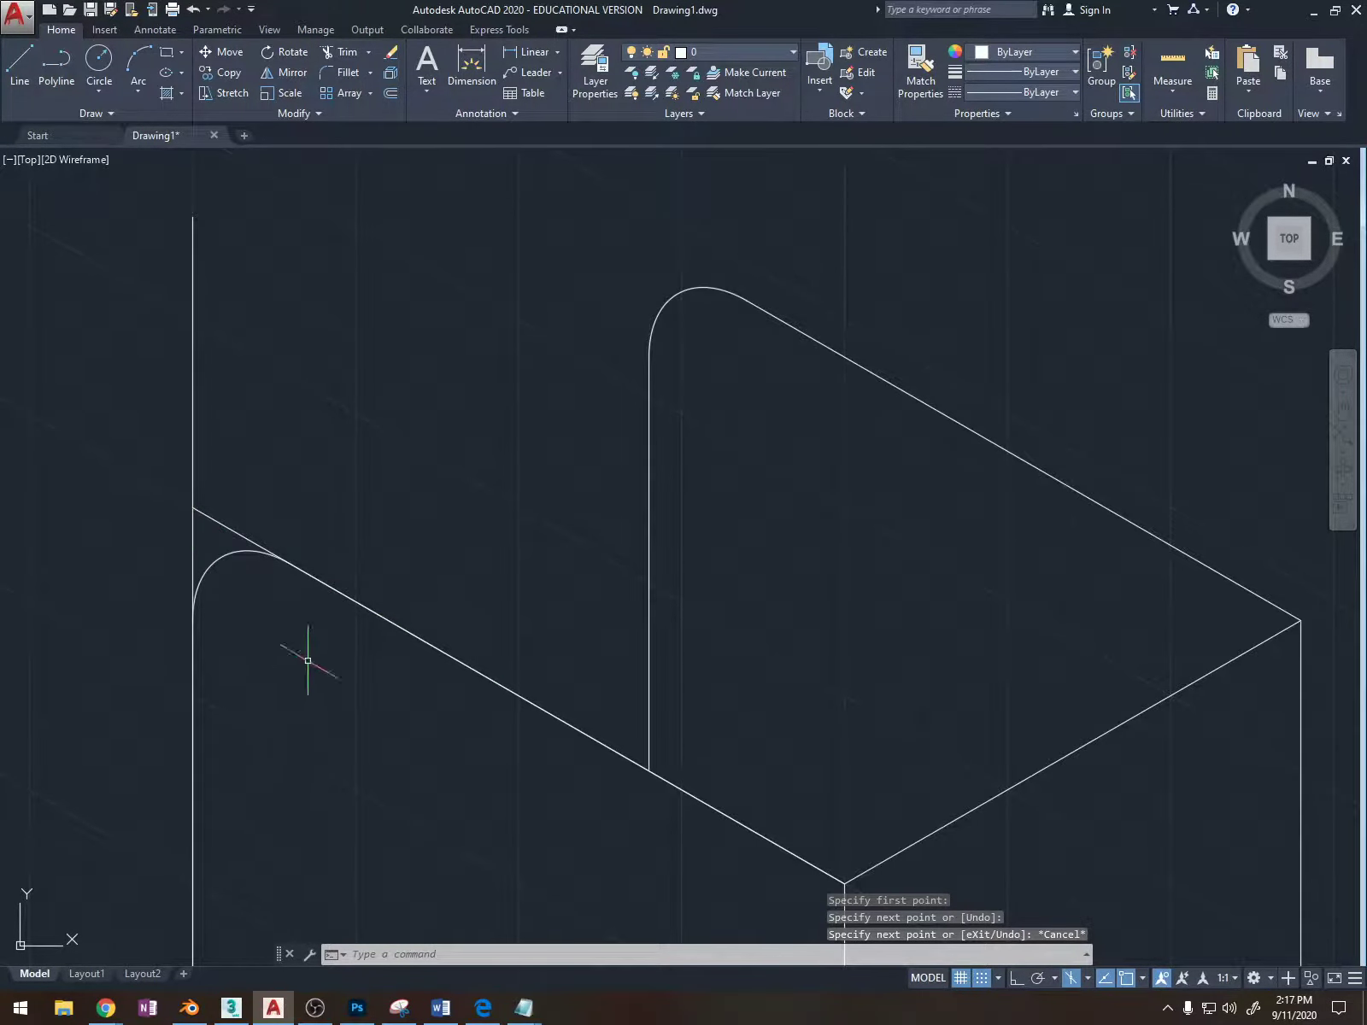
click(230, 553)
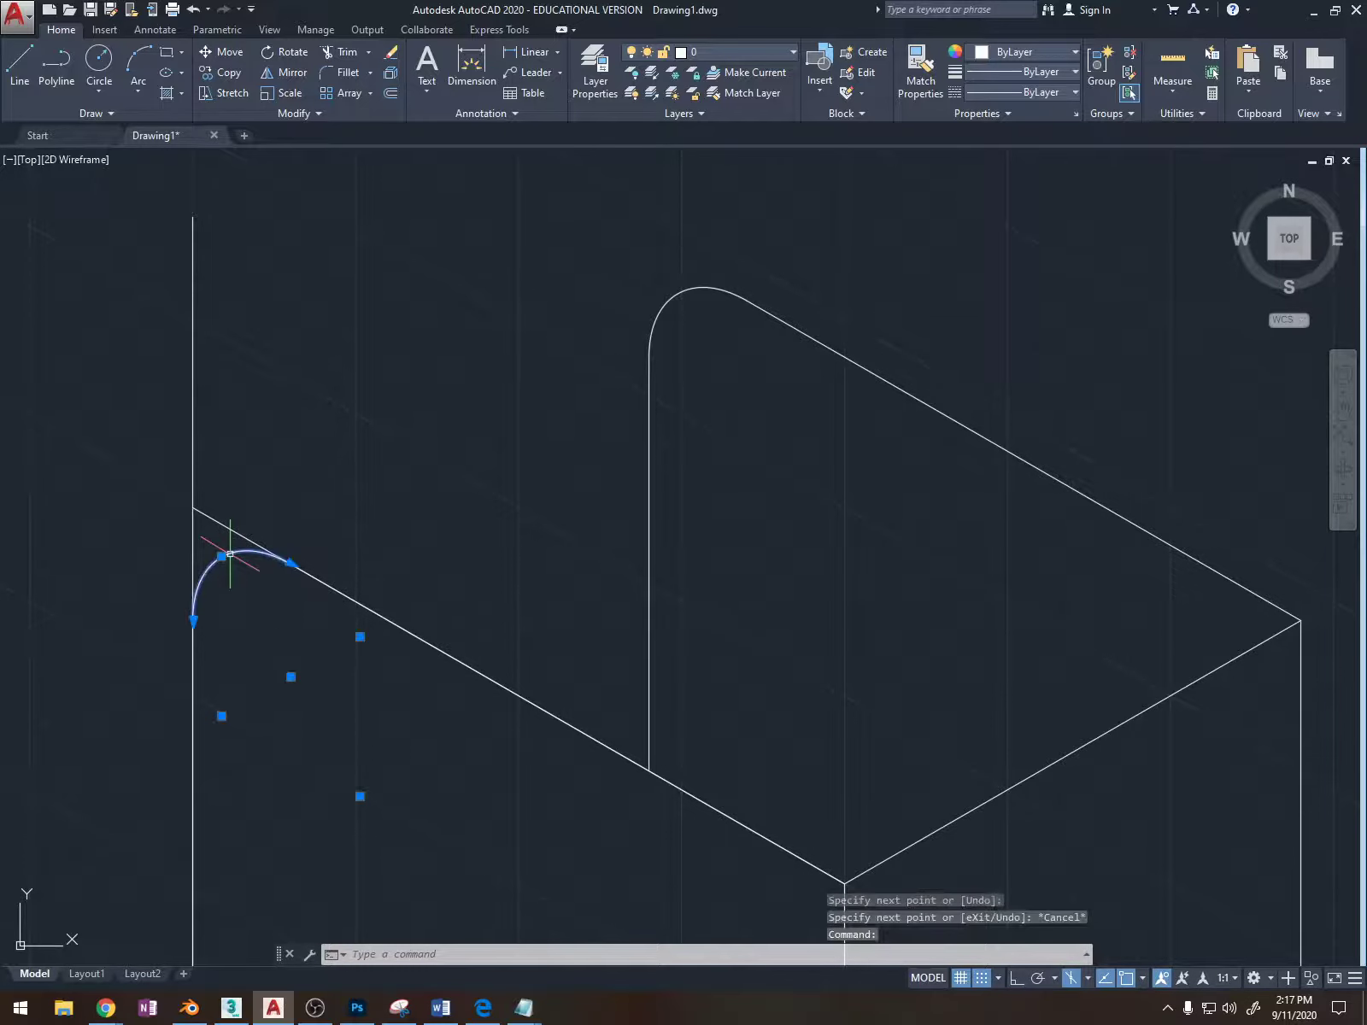
key(Escape)
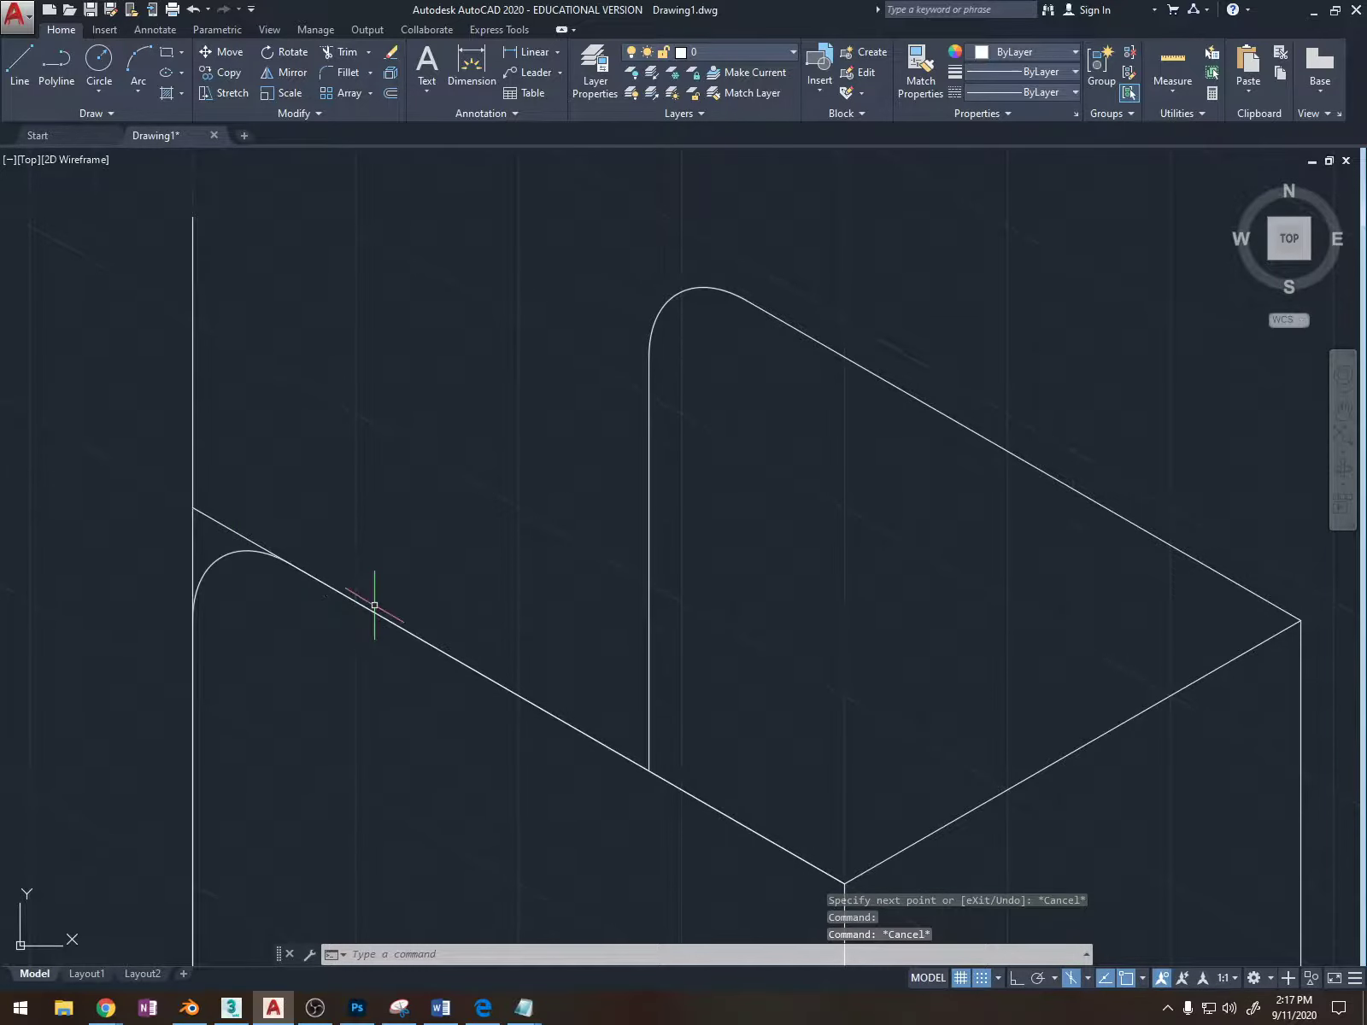
text(i)
click(398, 659)
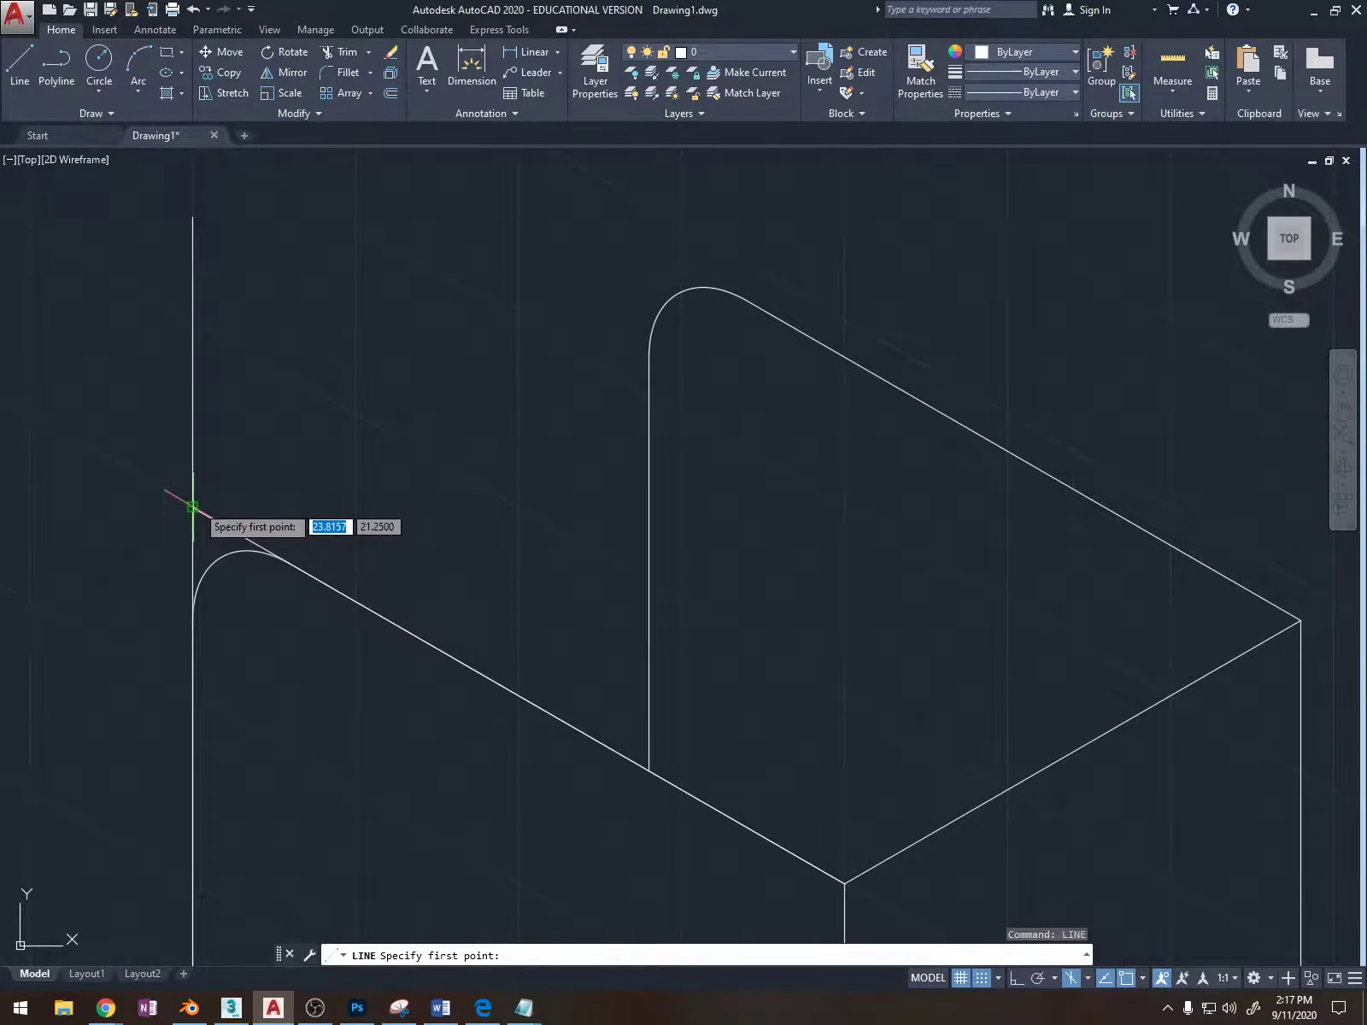
click(192, 506)
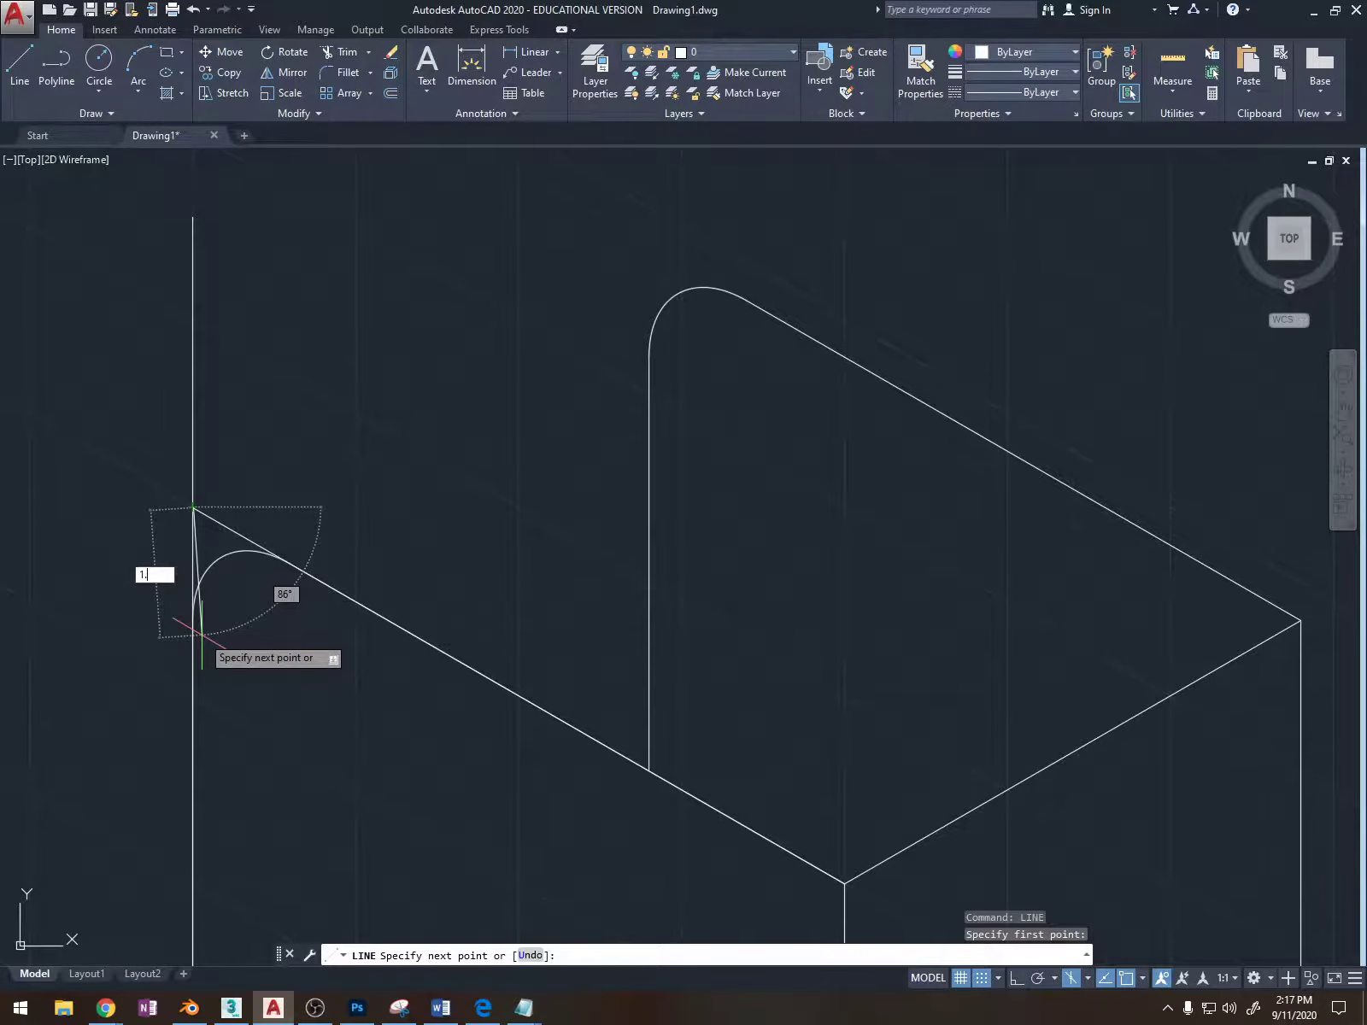
key(Tab)
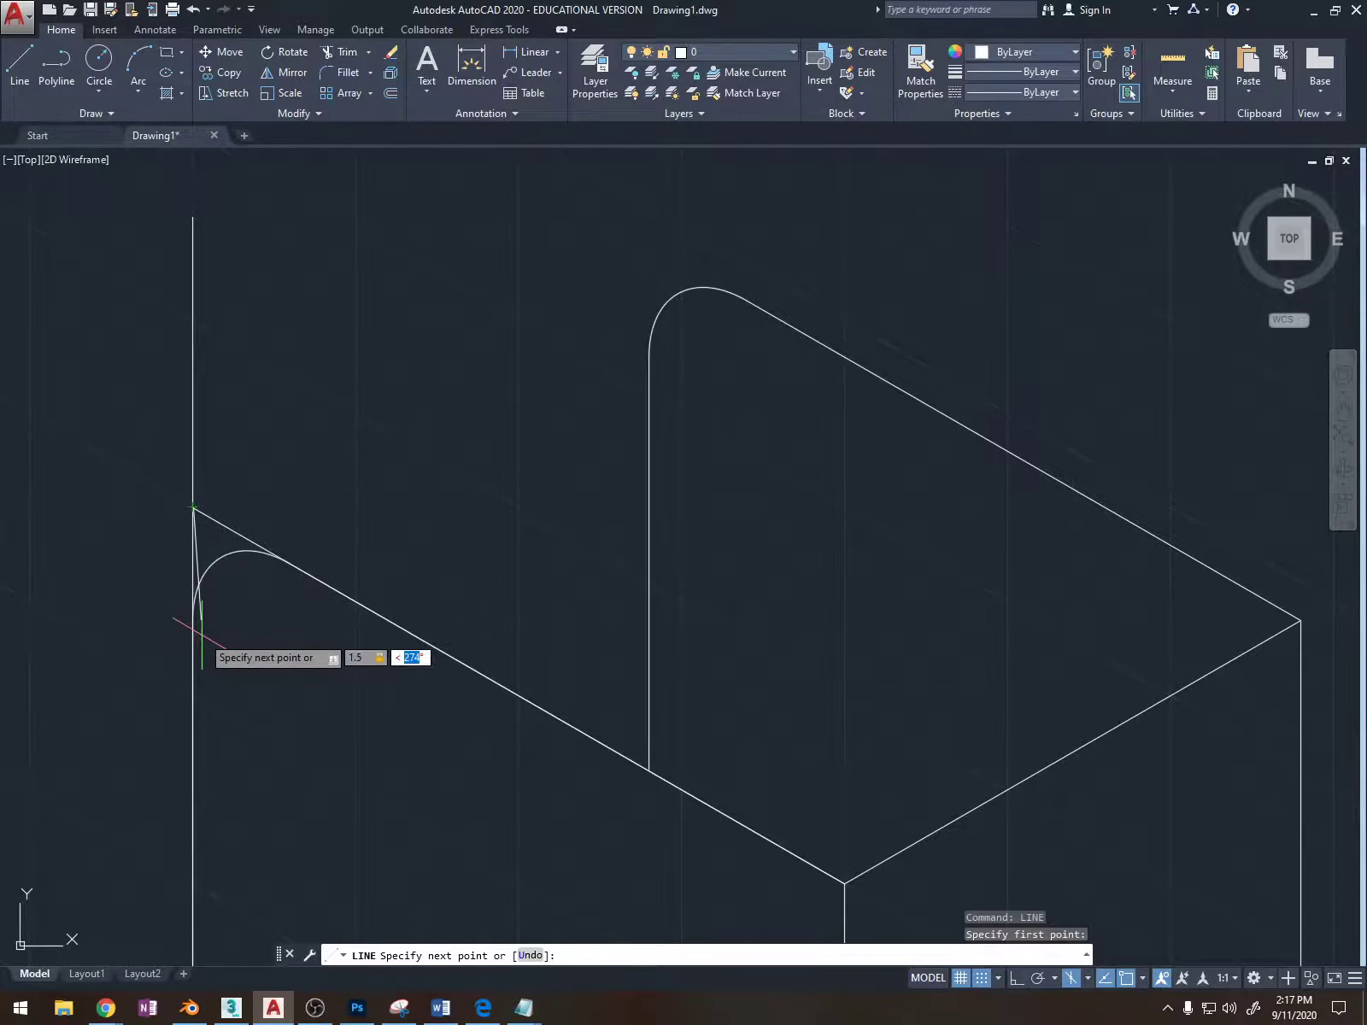
text(270)
key(Return)
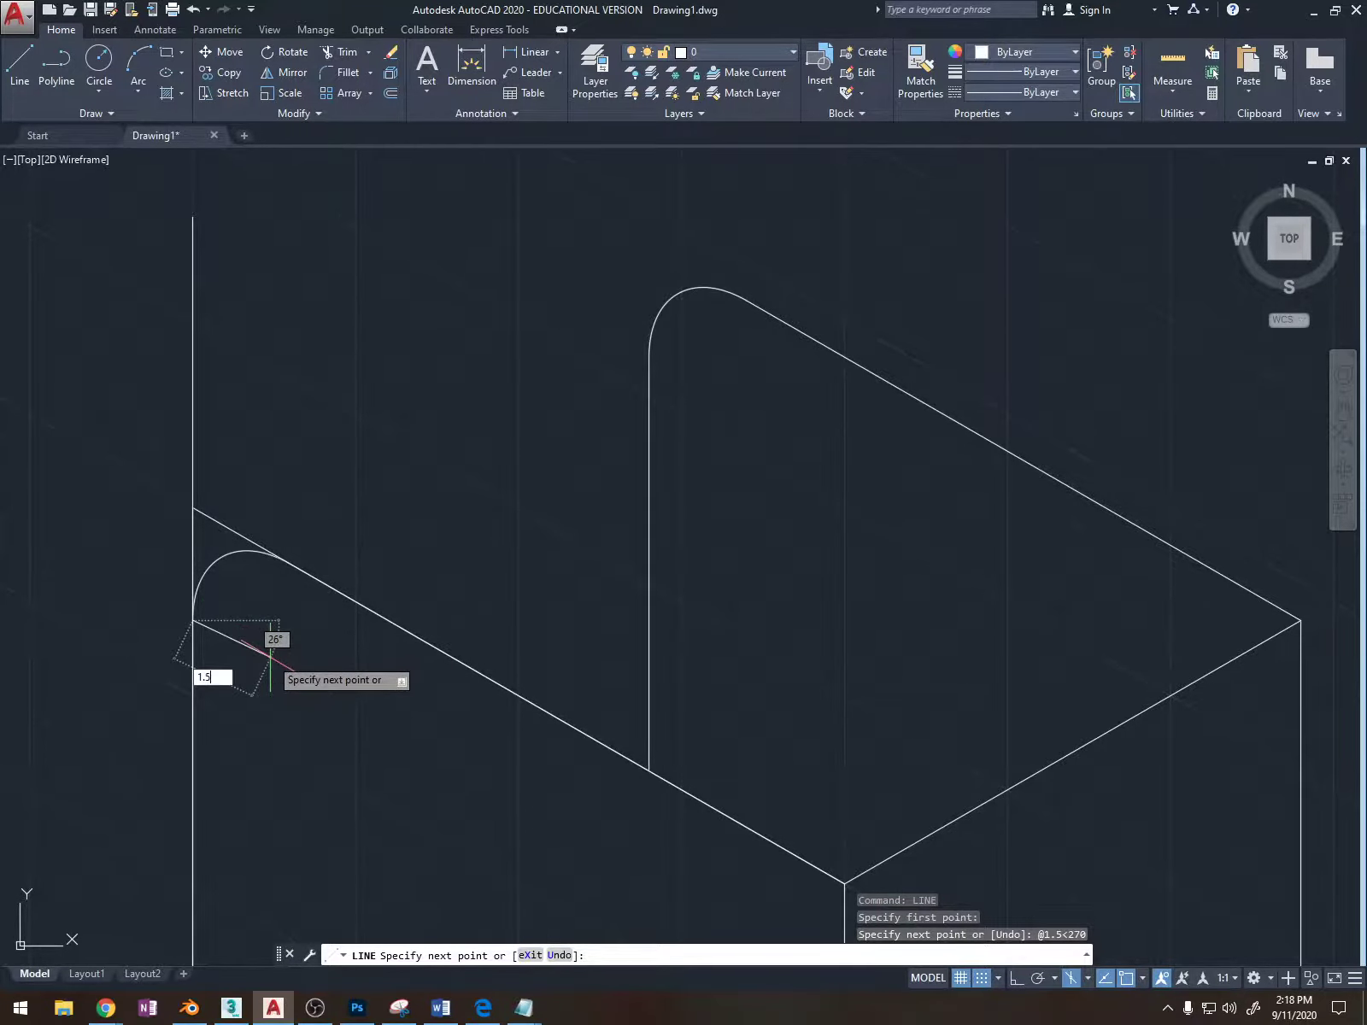
Continue the line 1.5 at 330 degrees and back to its start point, forming a diagonal across the front arc.
key(Tab)
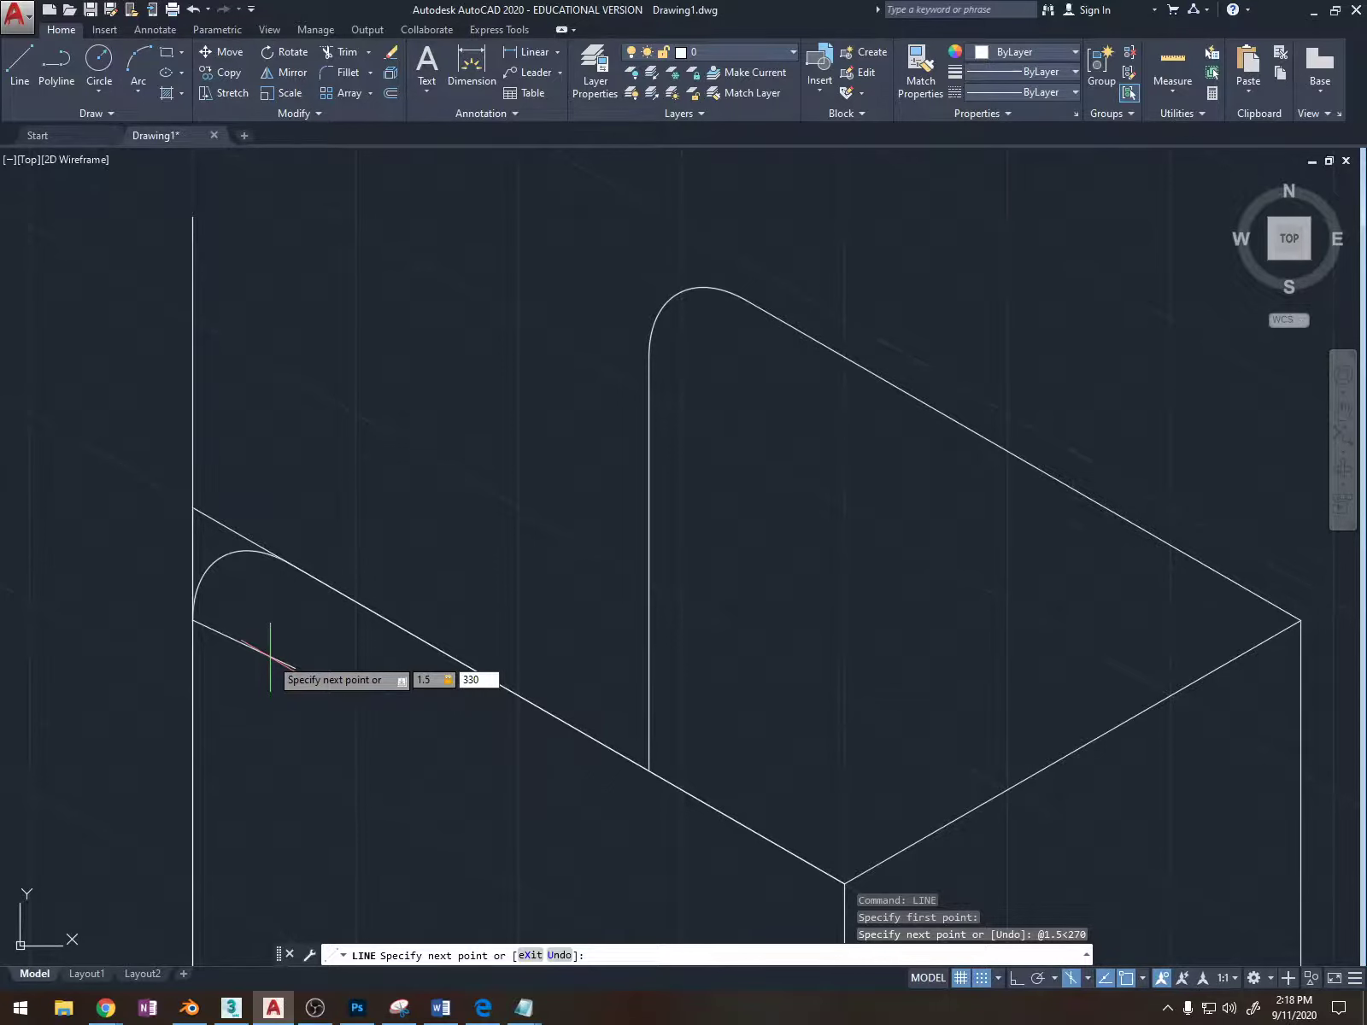
text(330)
key(Return)
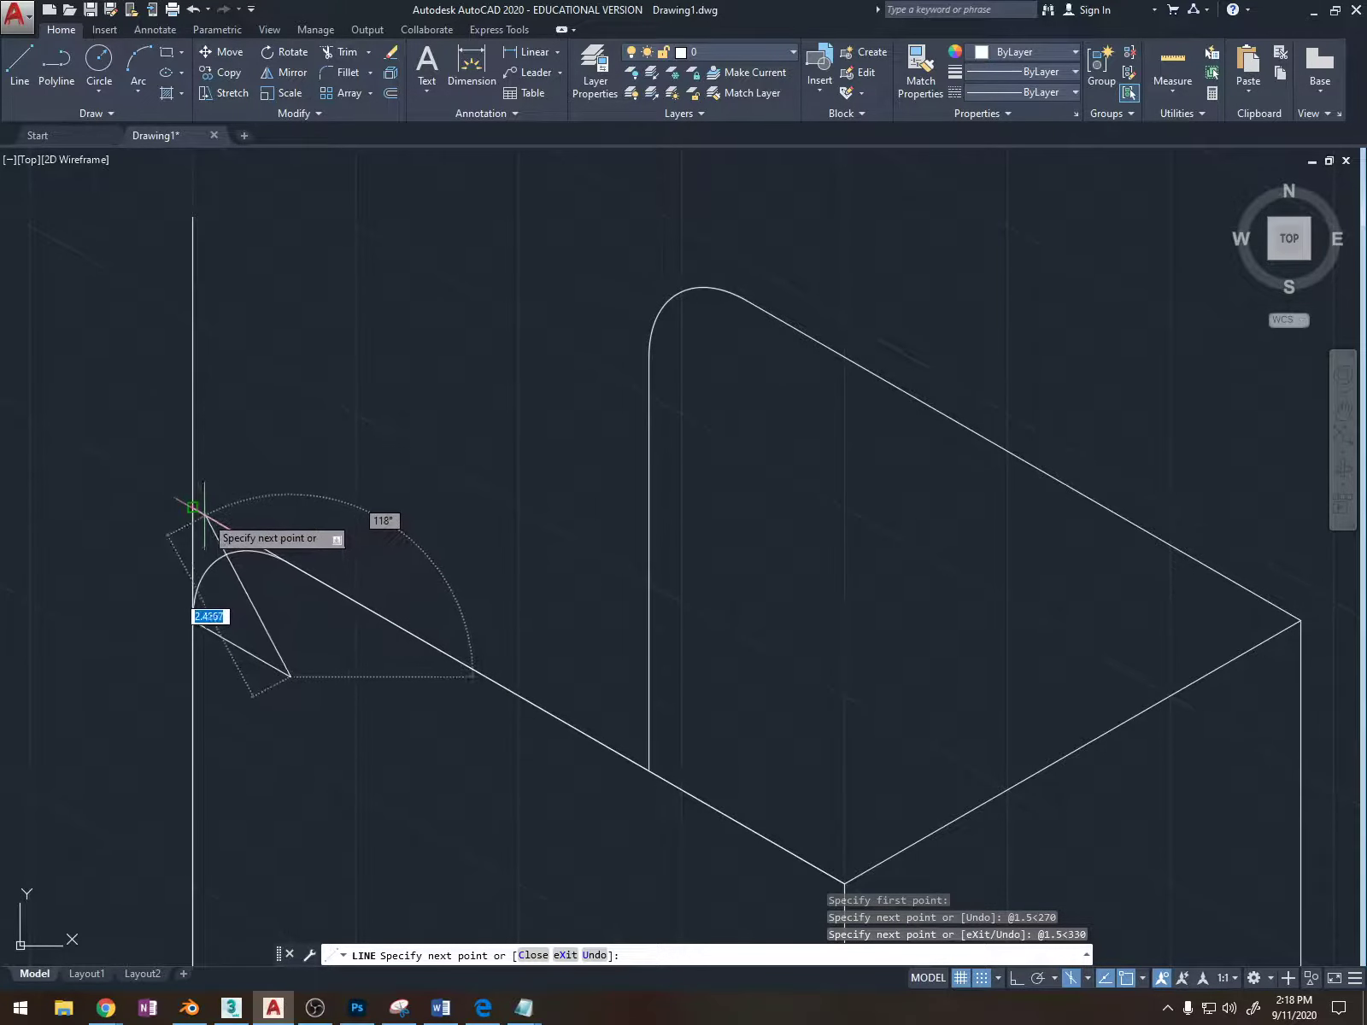
click(193, 507)
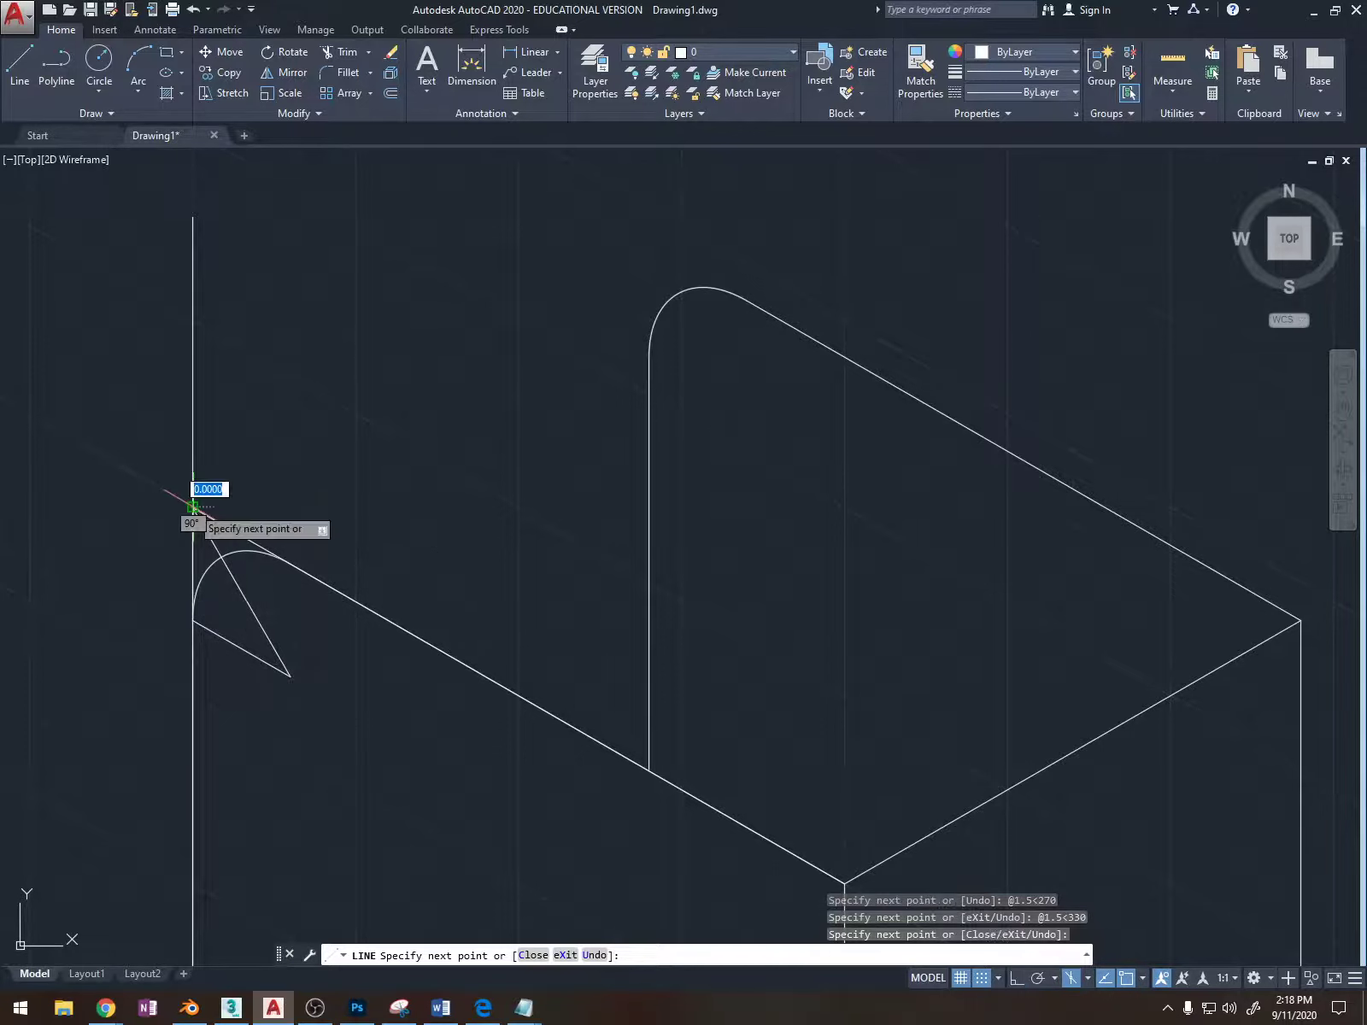
key(Escape)
Draw a line about 7 long at 30 degrees from the diagonal's crossing with the front arc to the rear arc.
text(L)
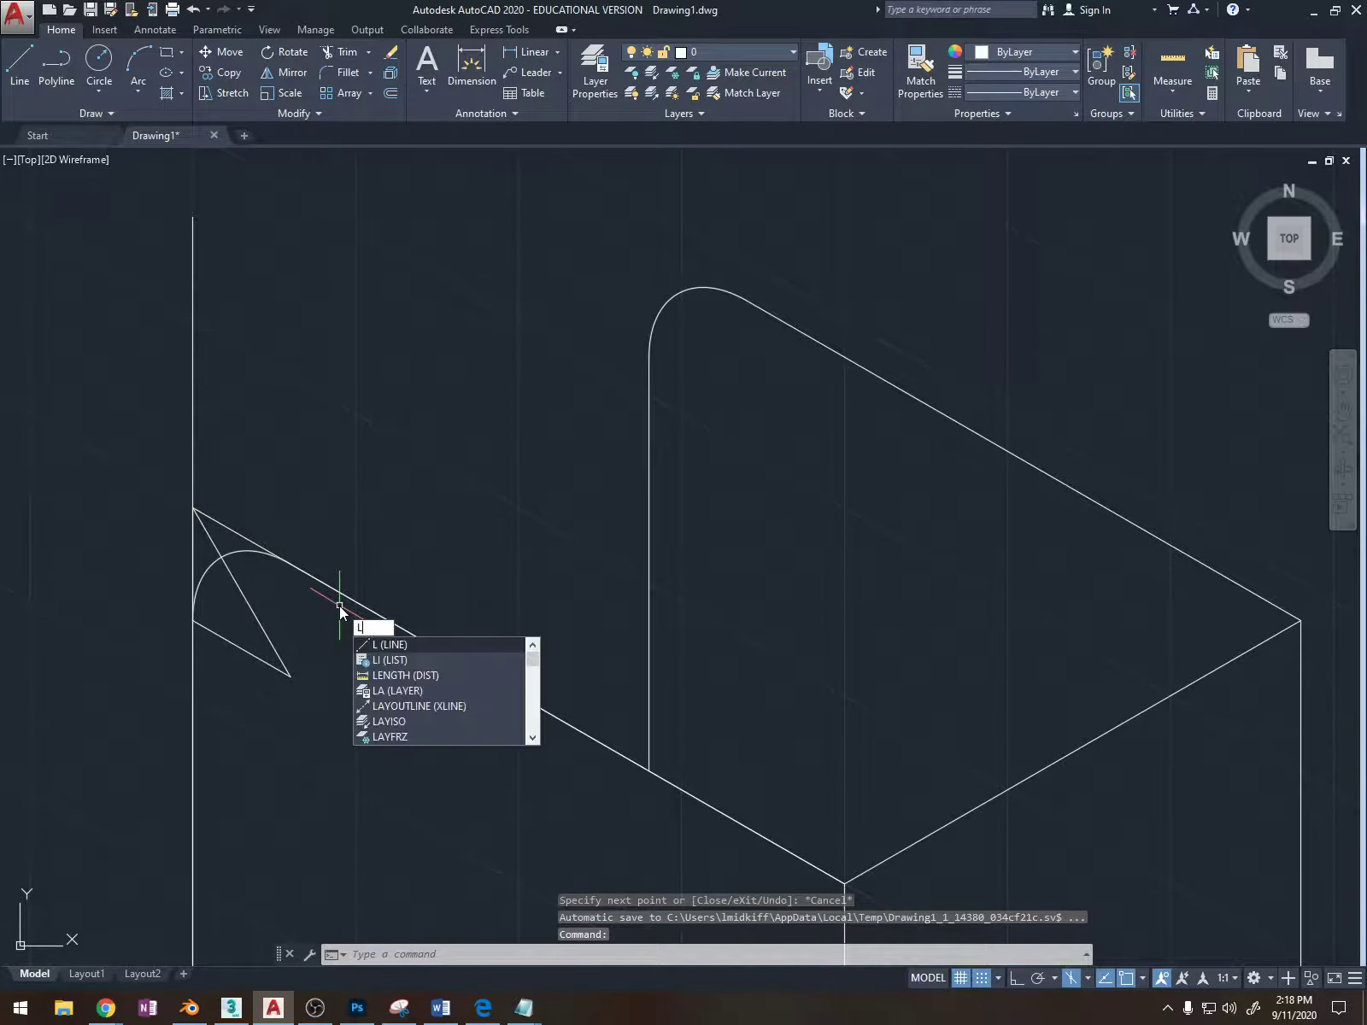
click(399, 646)
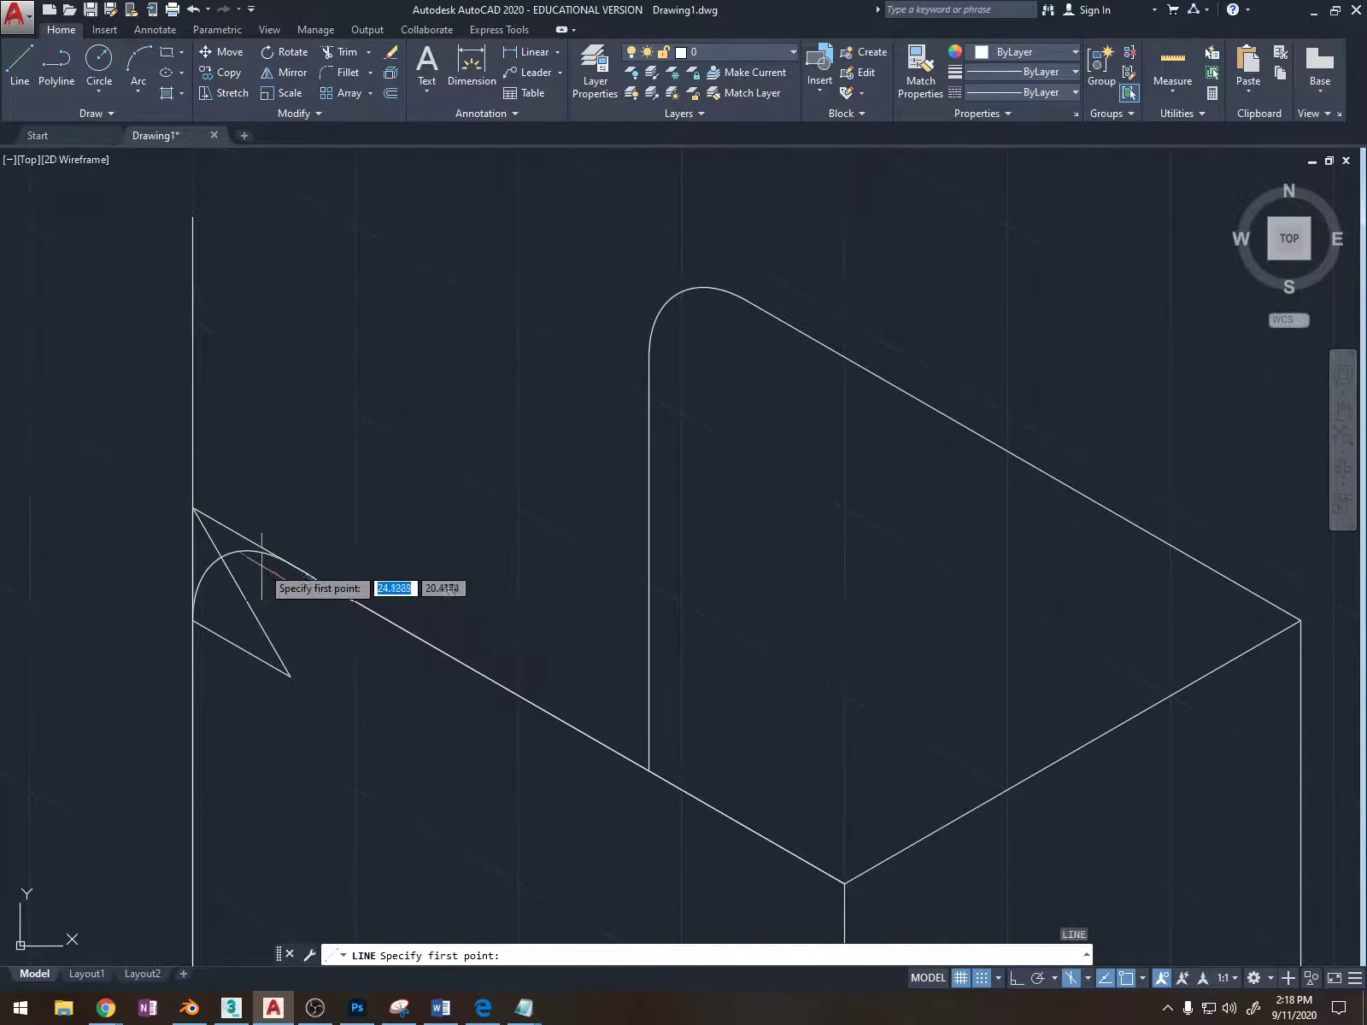
click(221, 556)
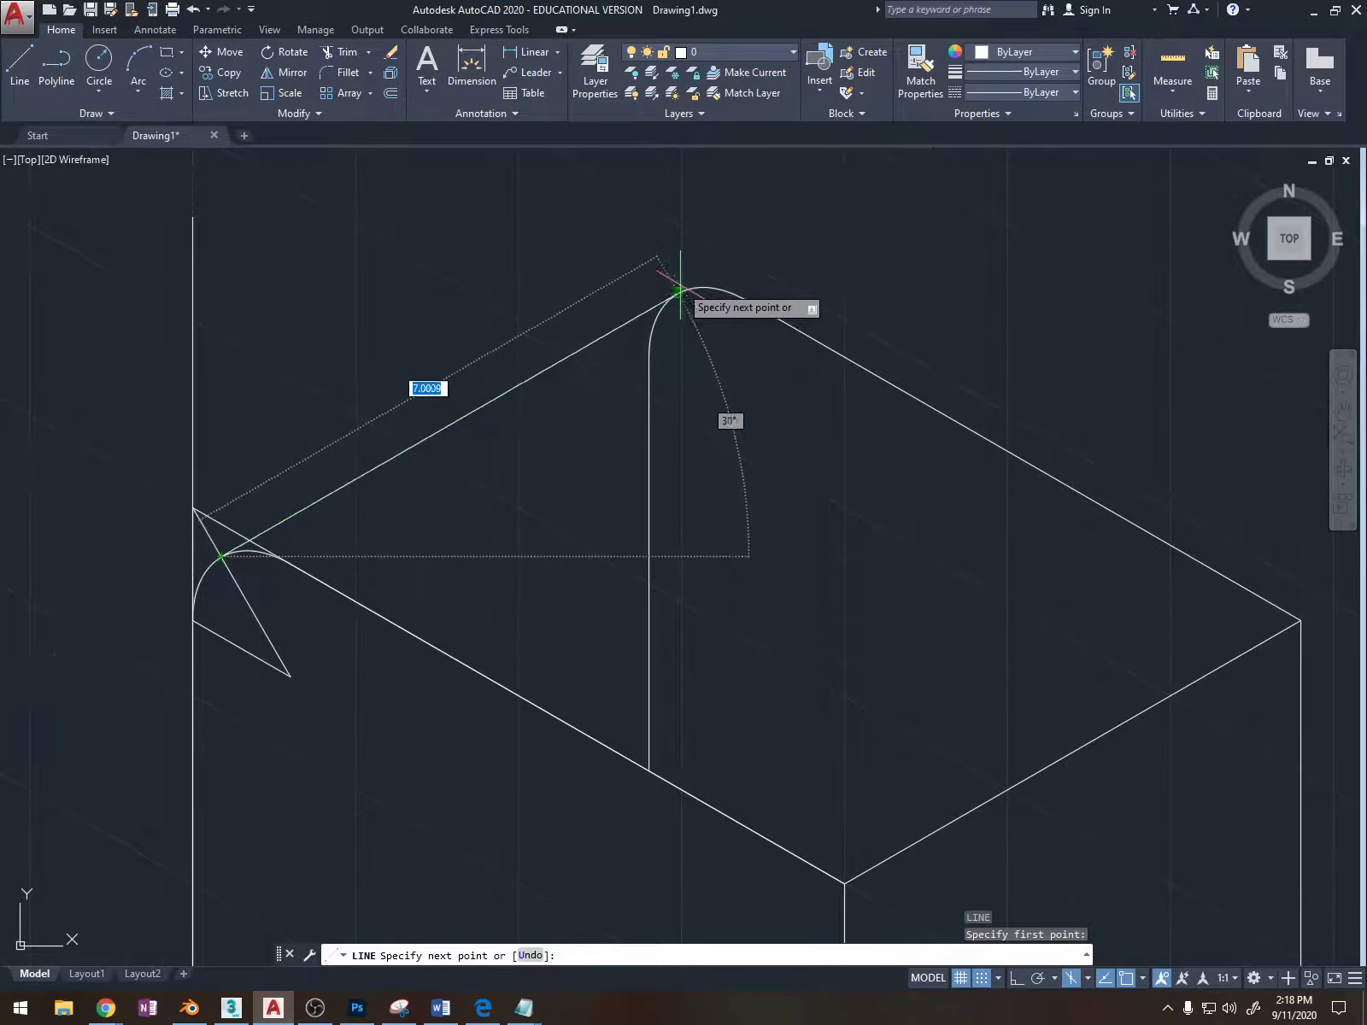
click(677, 293)
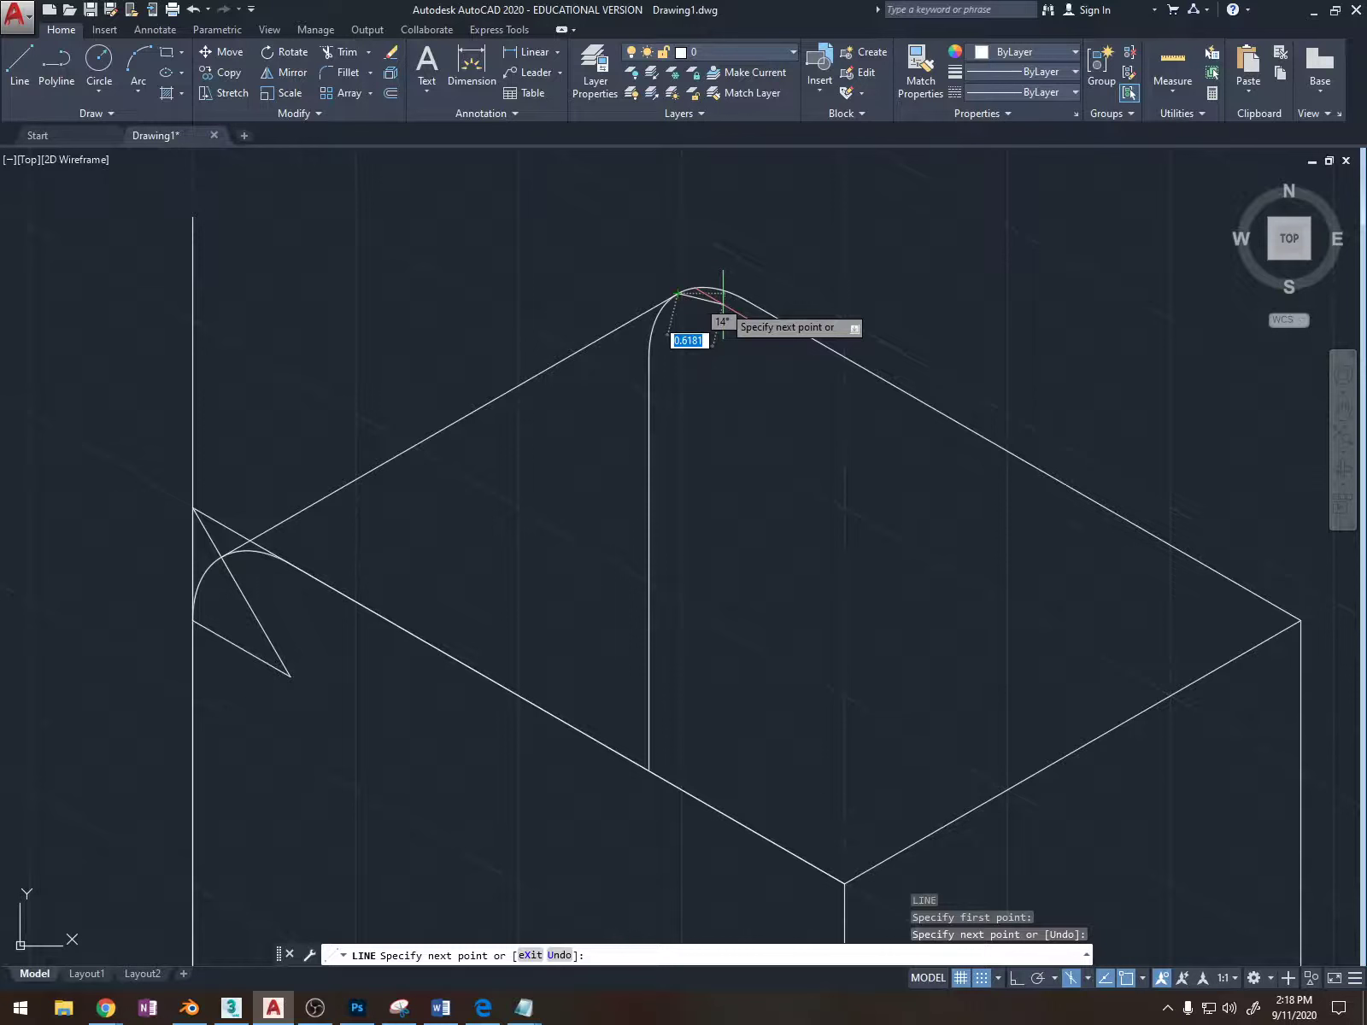
key(Escape)
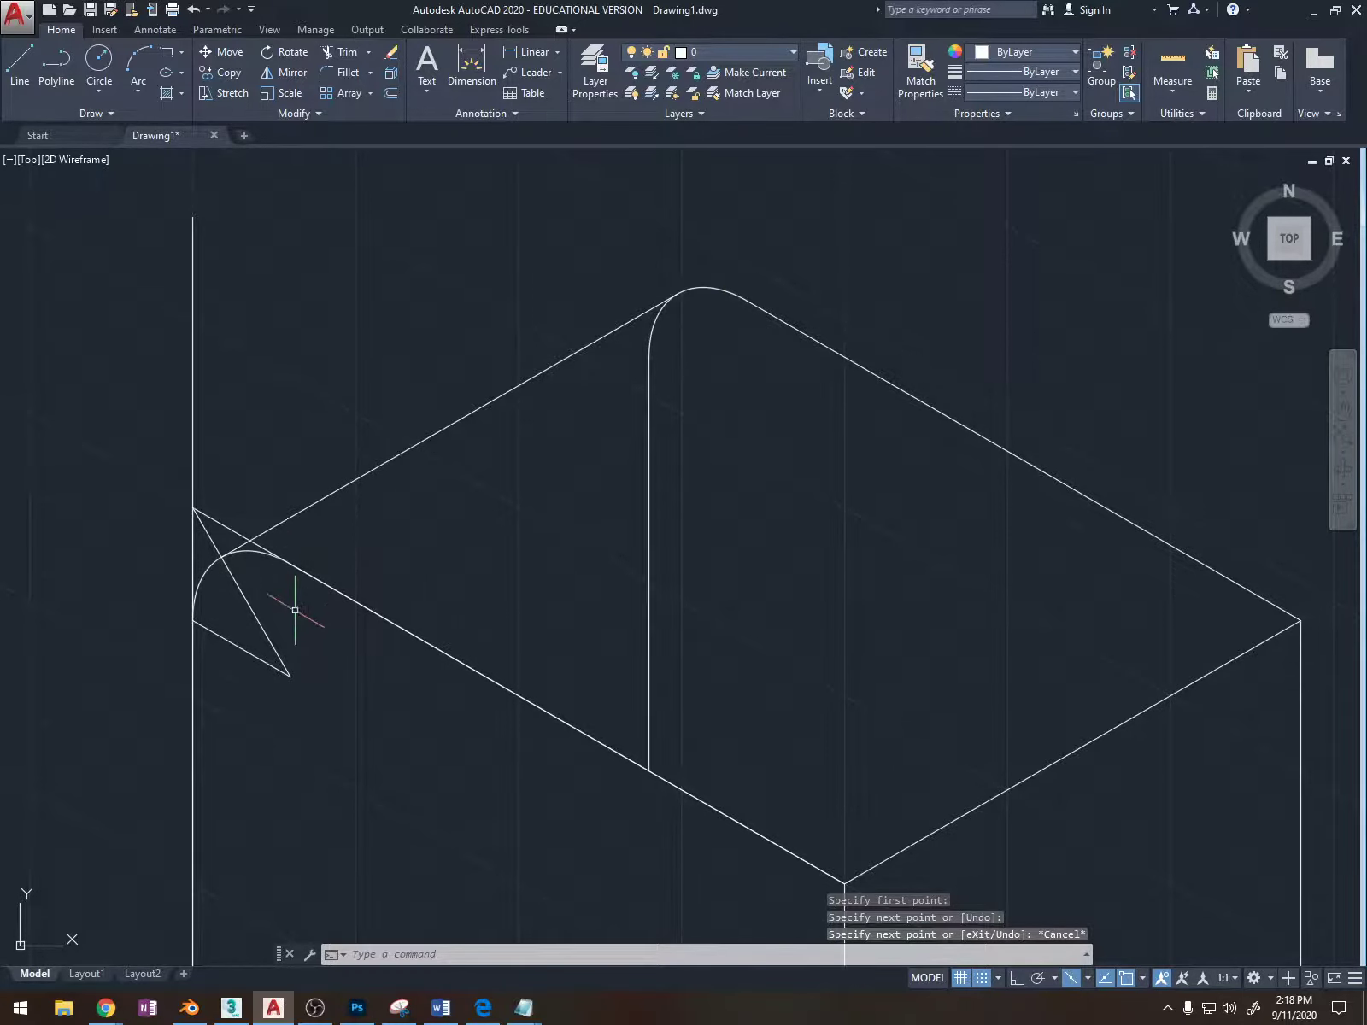
click(248, 603)
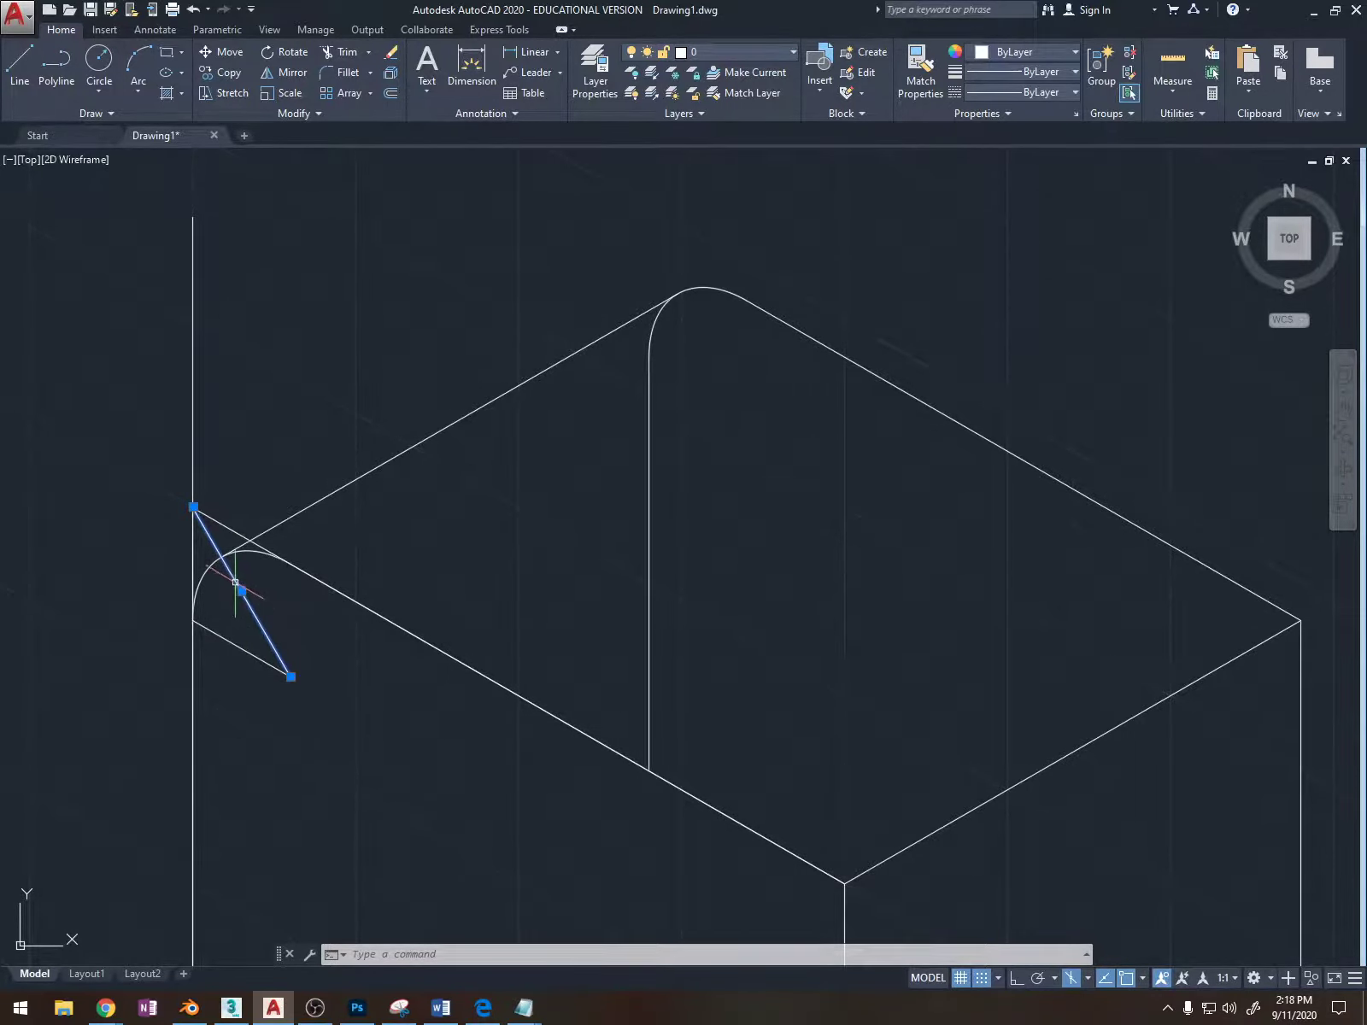
mouse_move(194, 507)
text(tr)
key(space)
click(649, 474)
key(space)
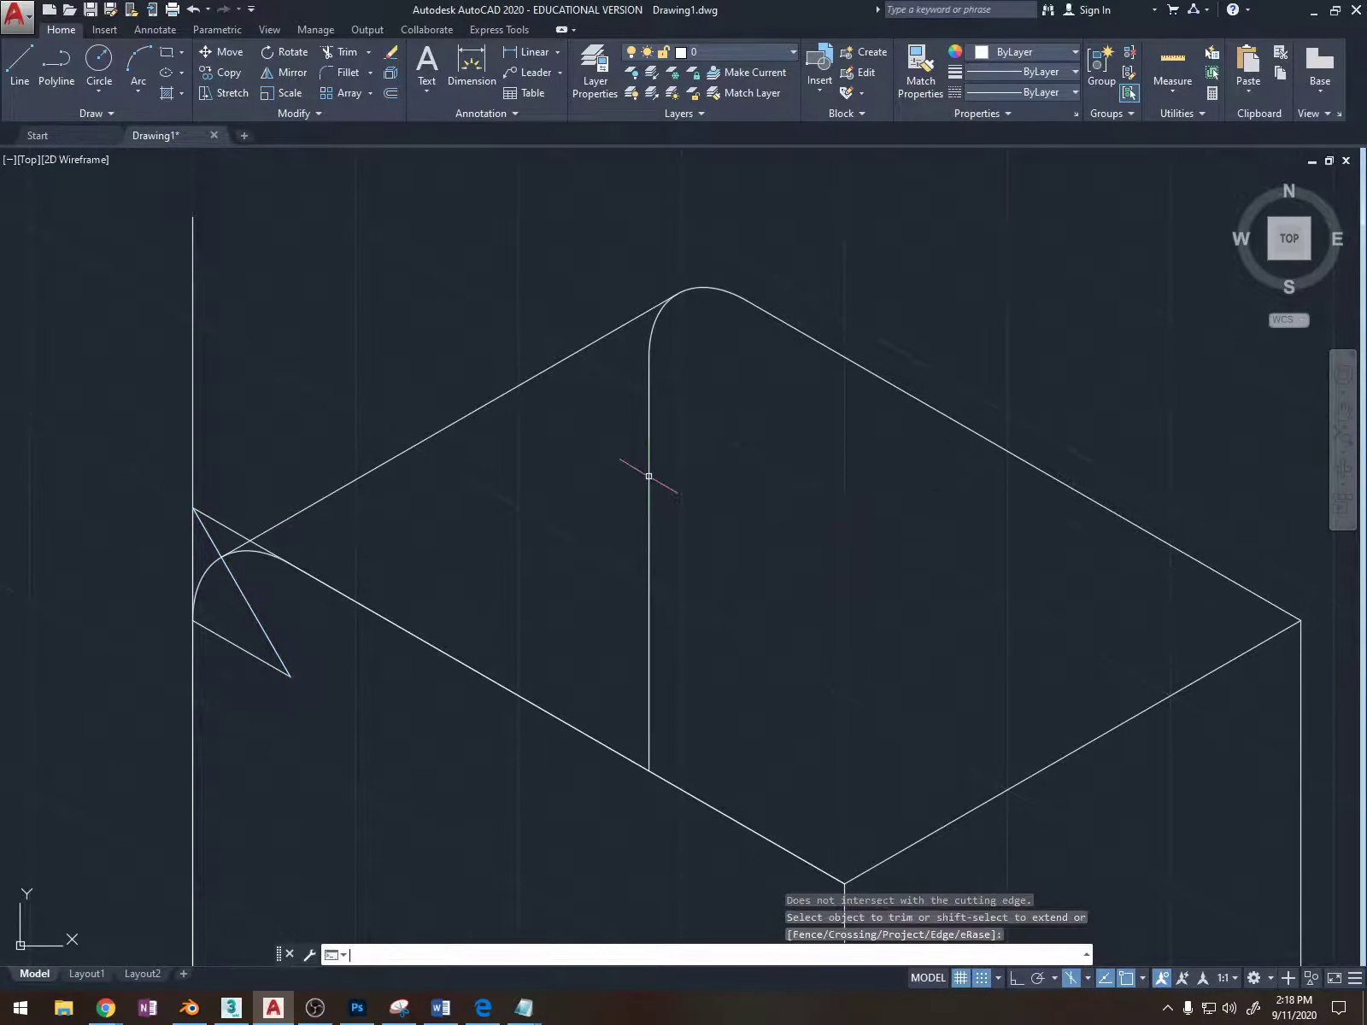
key(Escape)
key(Escape)
Trim the upper part of the diagonal and the 150-degree construction line's overhang beyond the front arc.
text(tr)
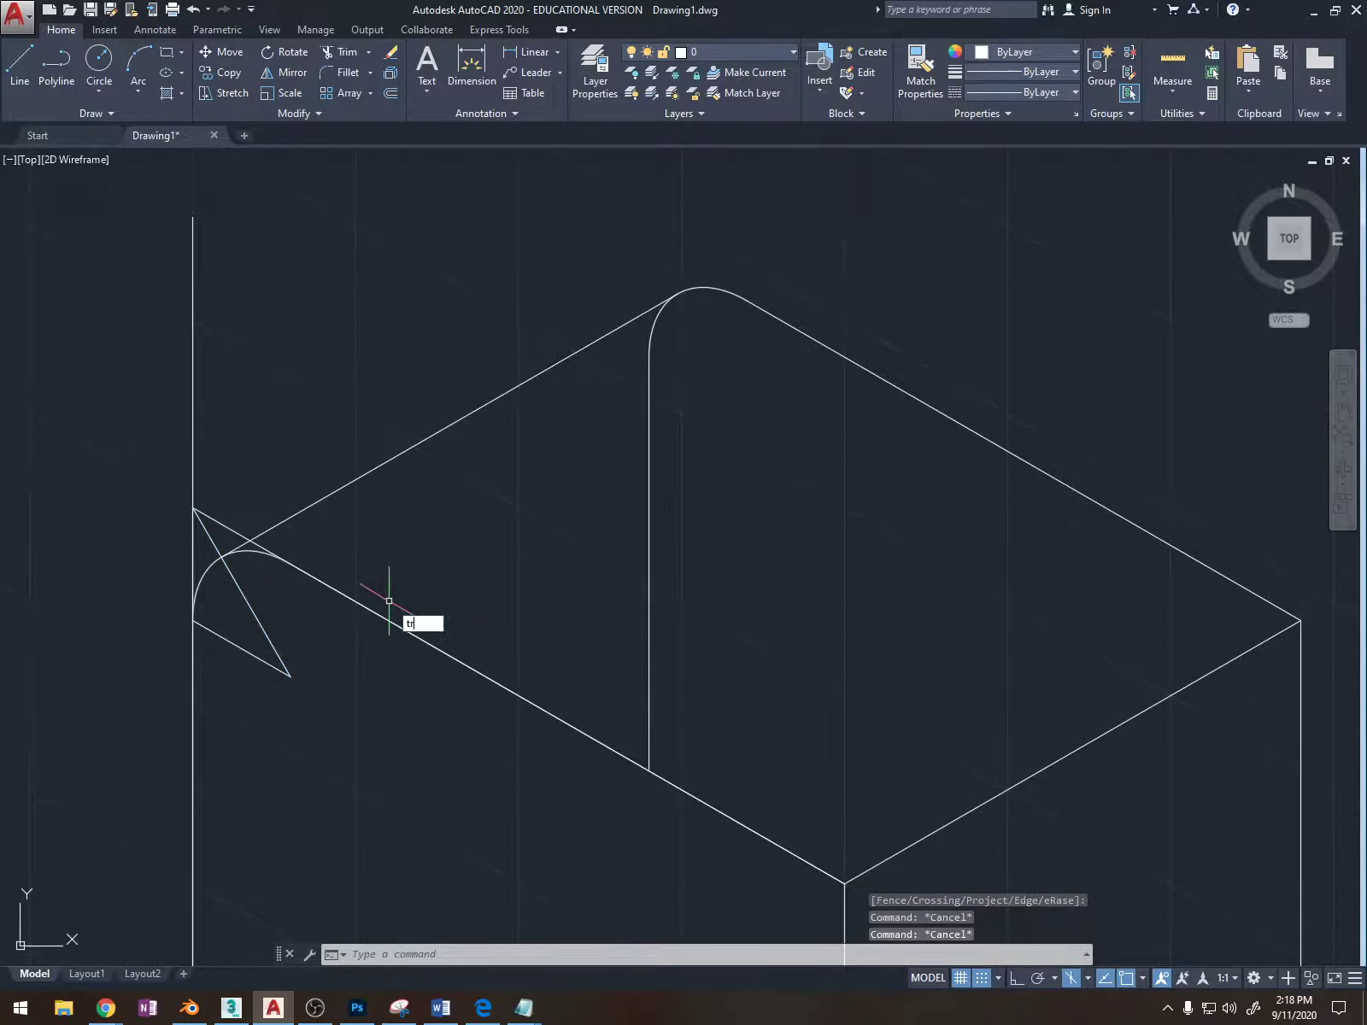
key(space)
key(space)
click(204, 525)
click(210, 516)
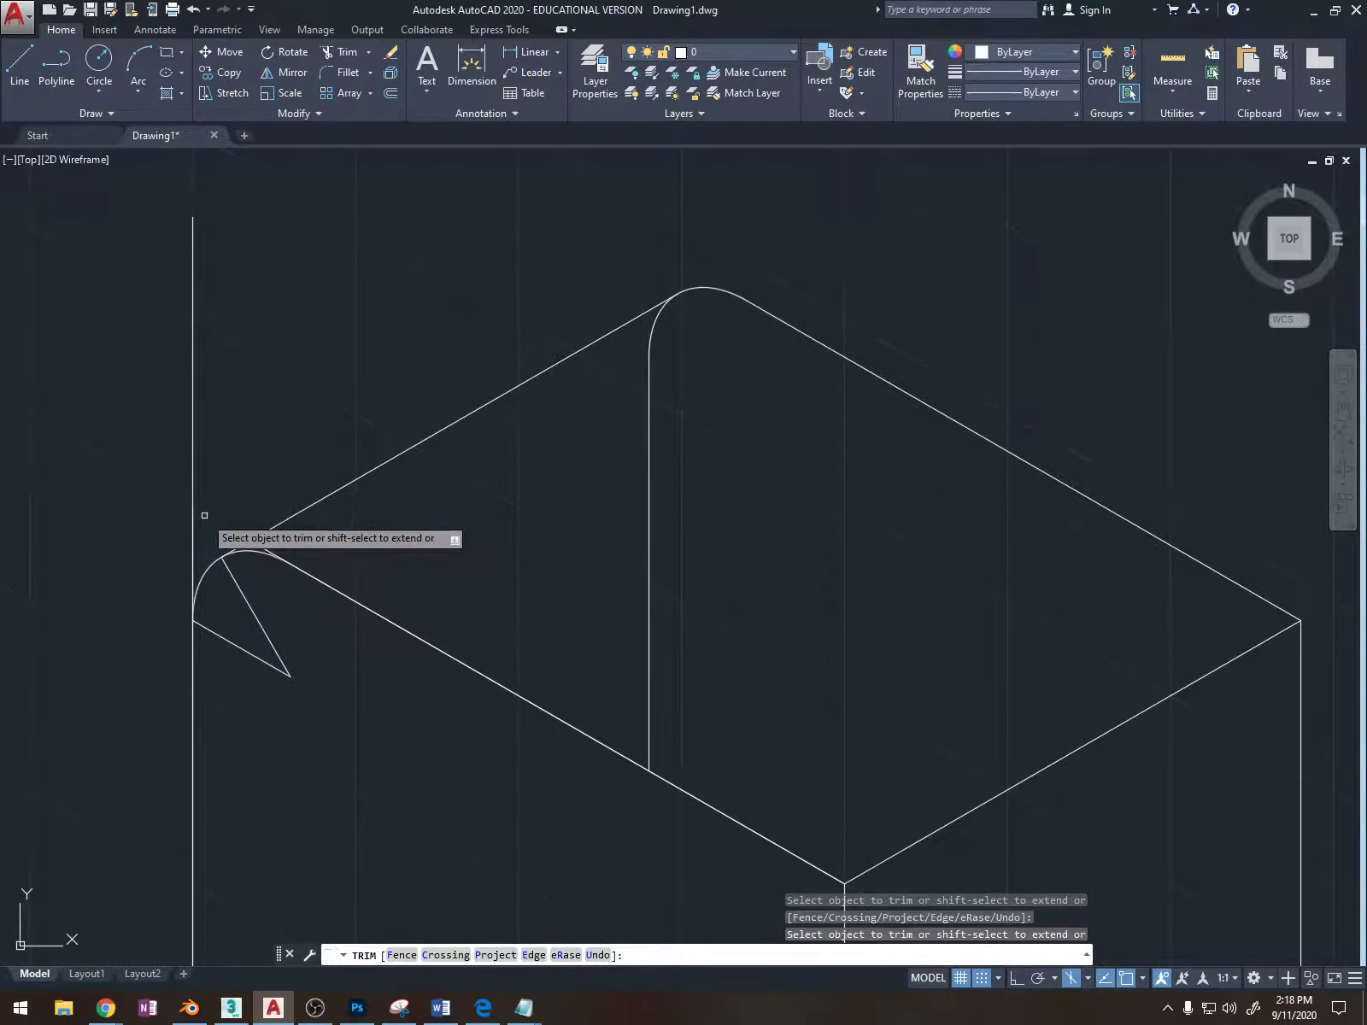
click(192, 516)
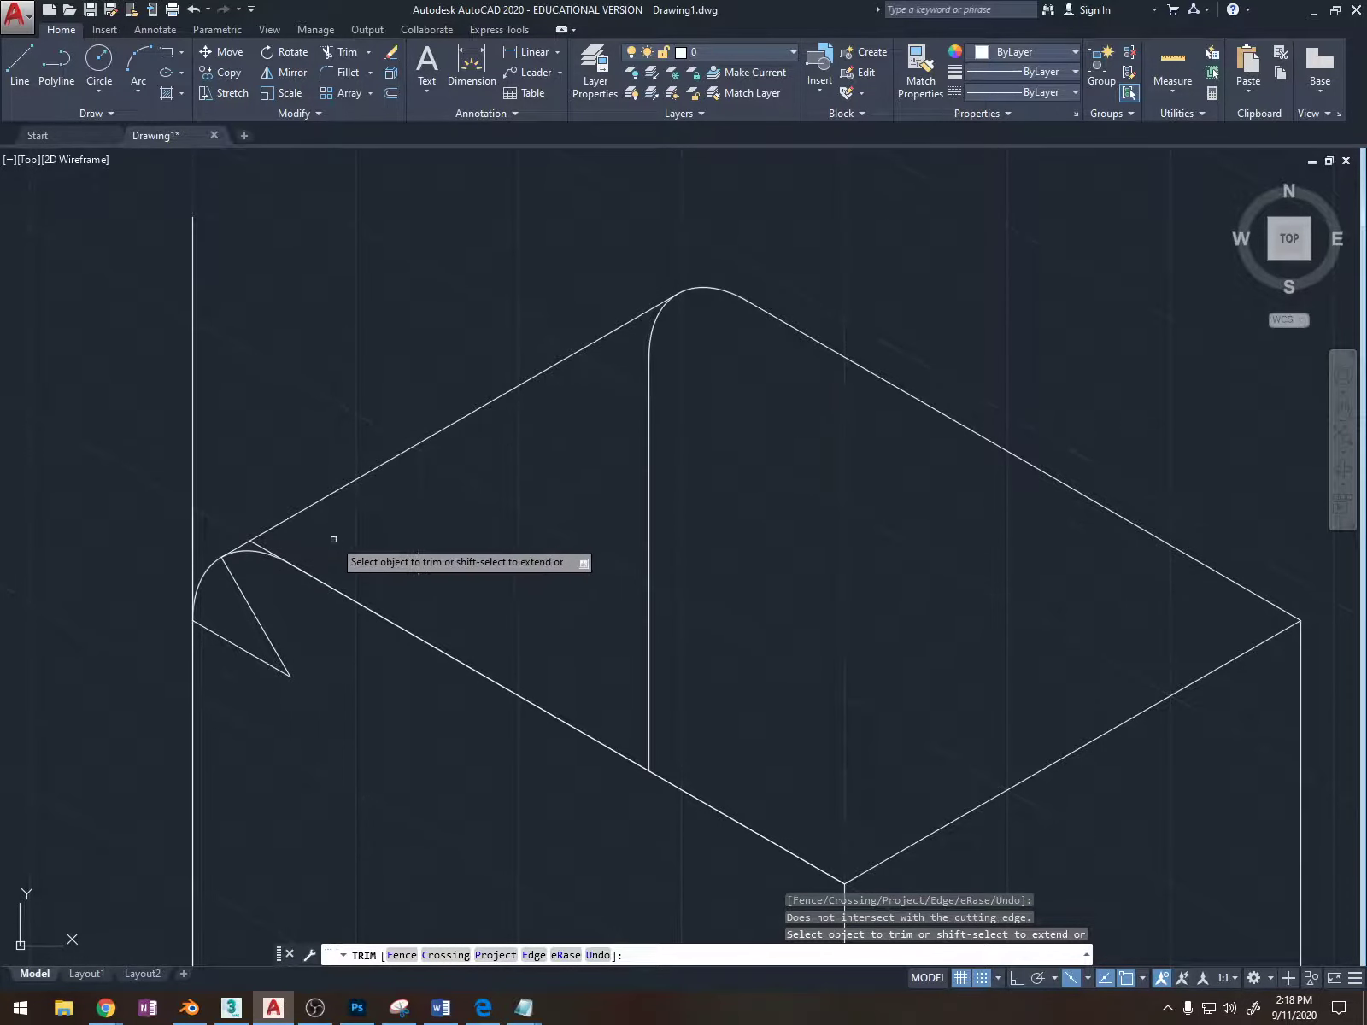
click(269, 547)
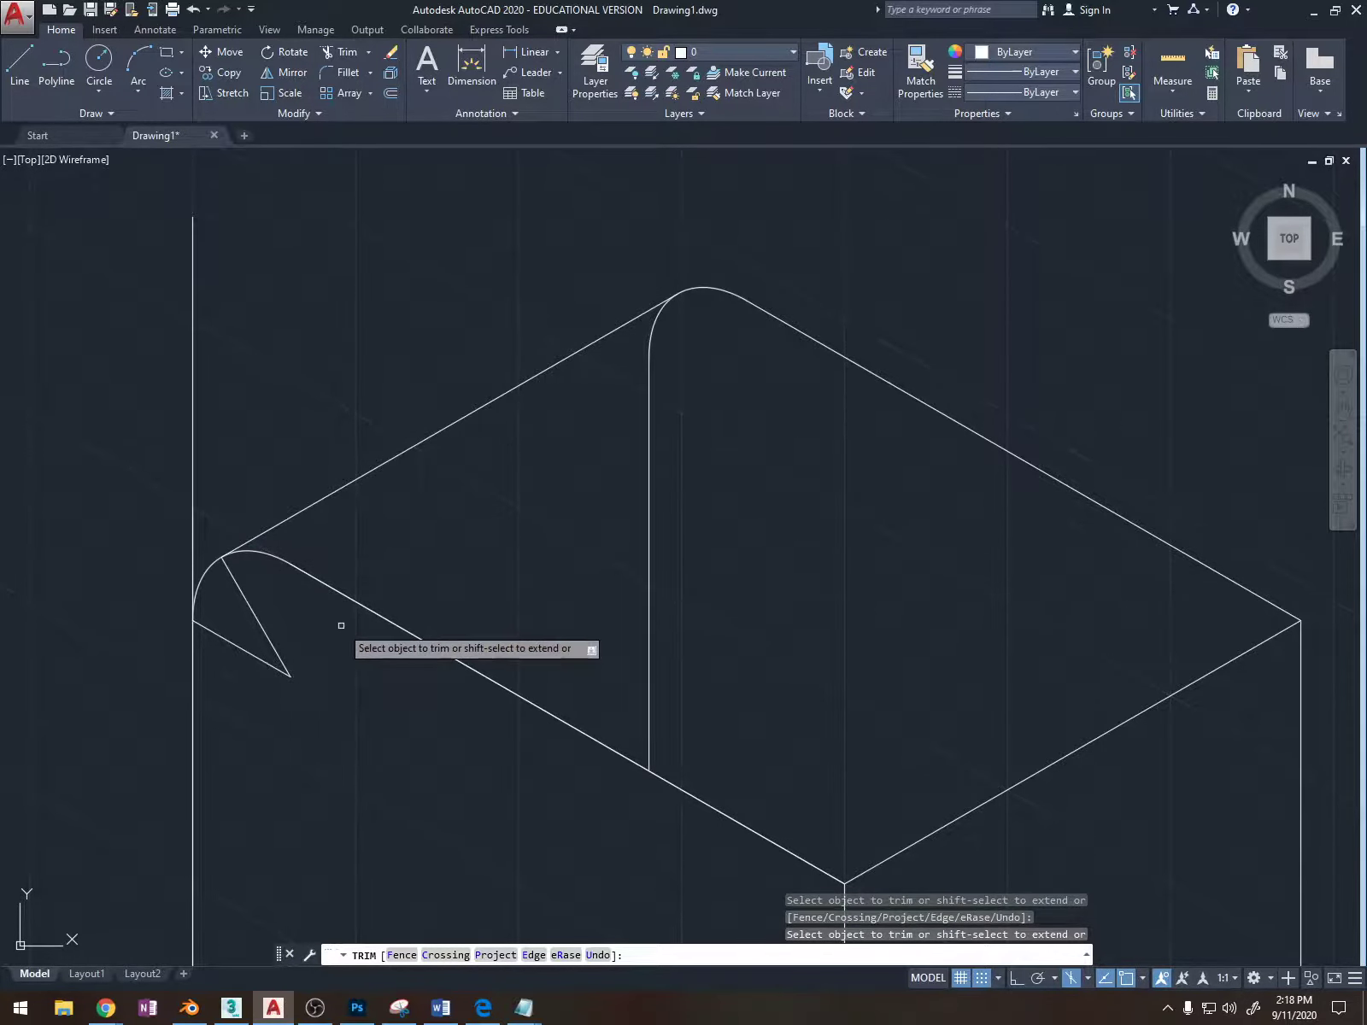
key(Escape)
Erase the tall vertical construction line above the front face's left edge and the hidden vertical edge below the rear arc.
click(189, 489)
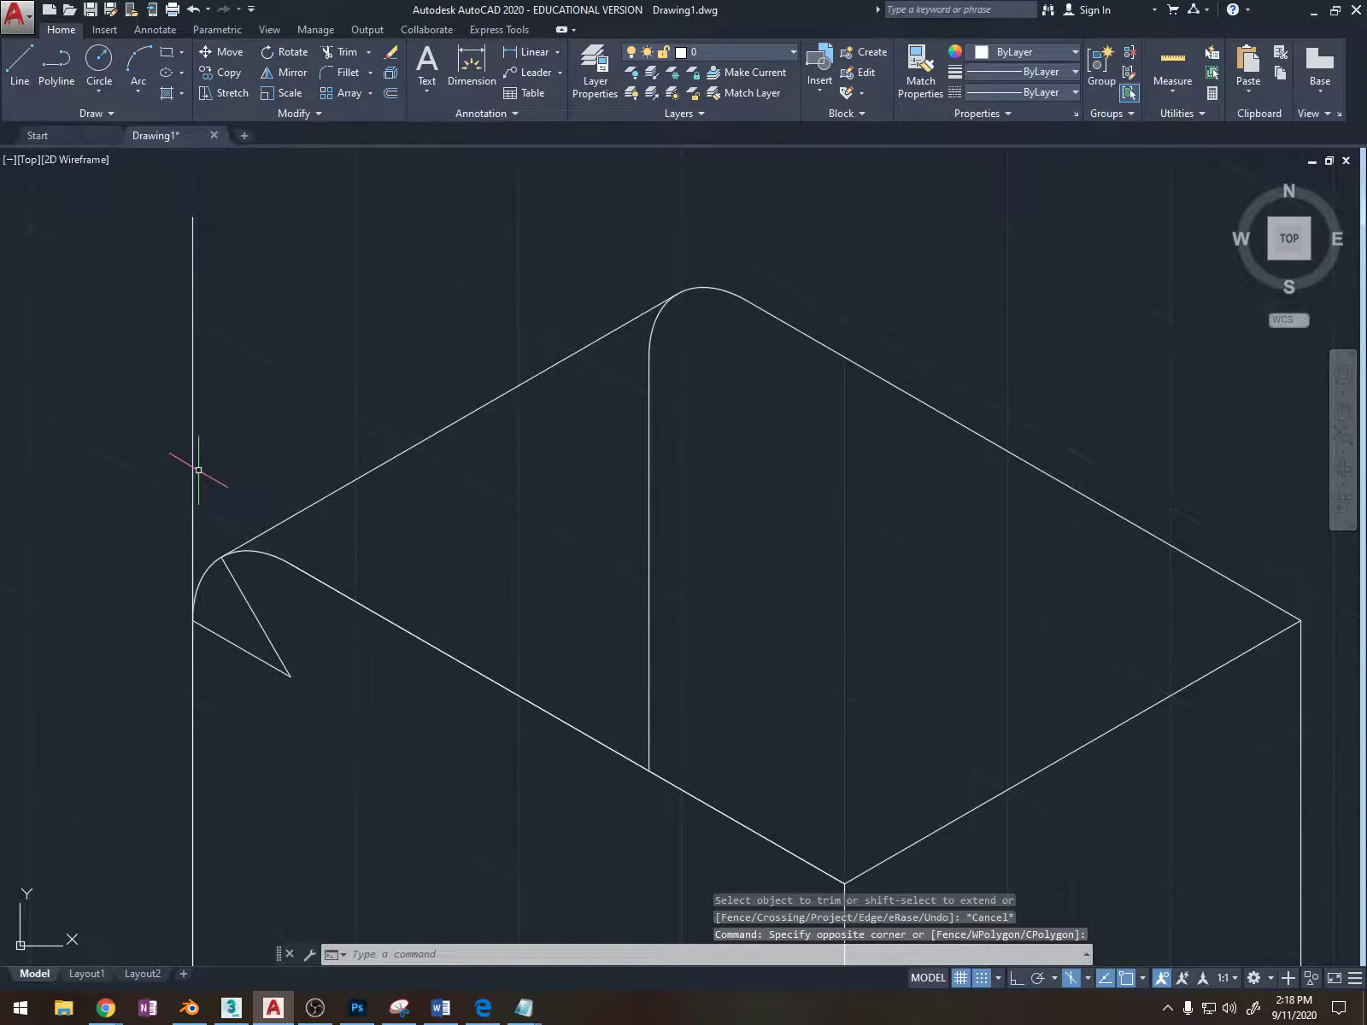
click(195, 465)
drag(219, 441, 167, 479)
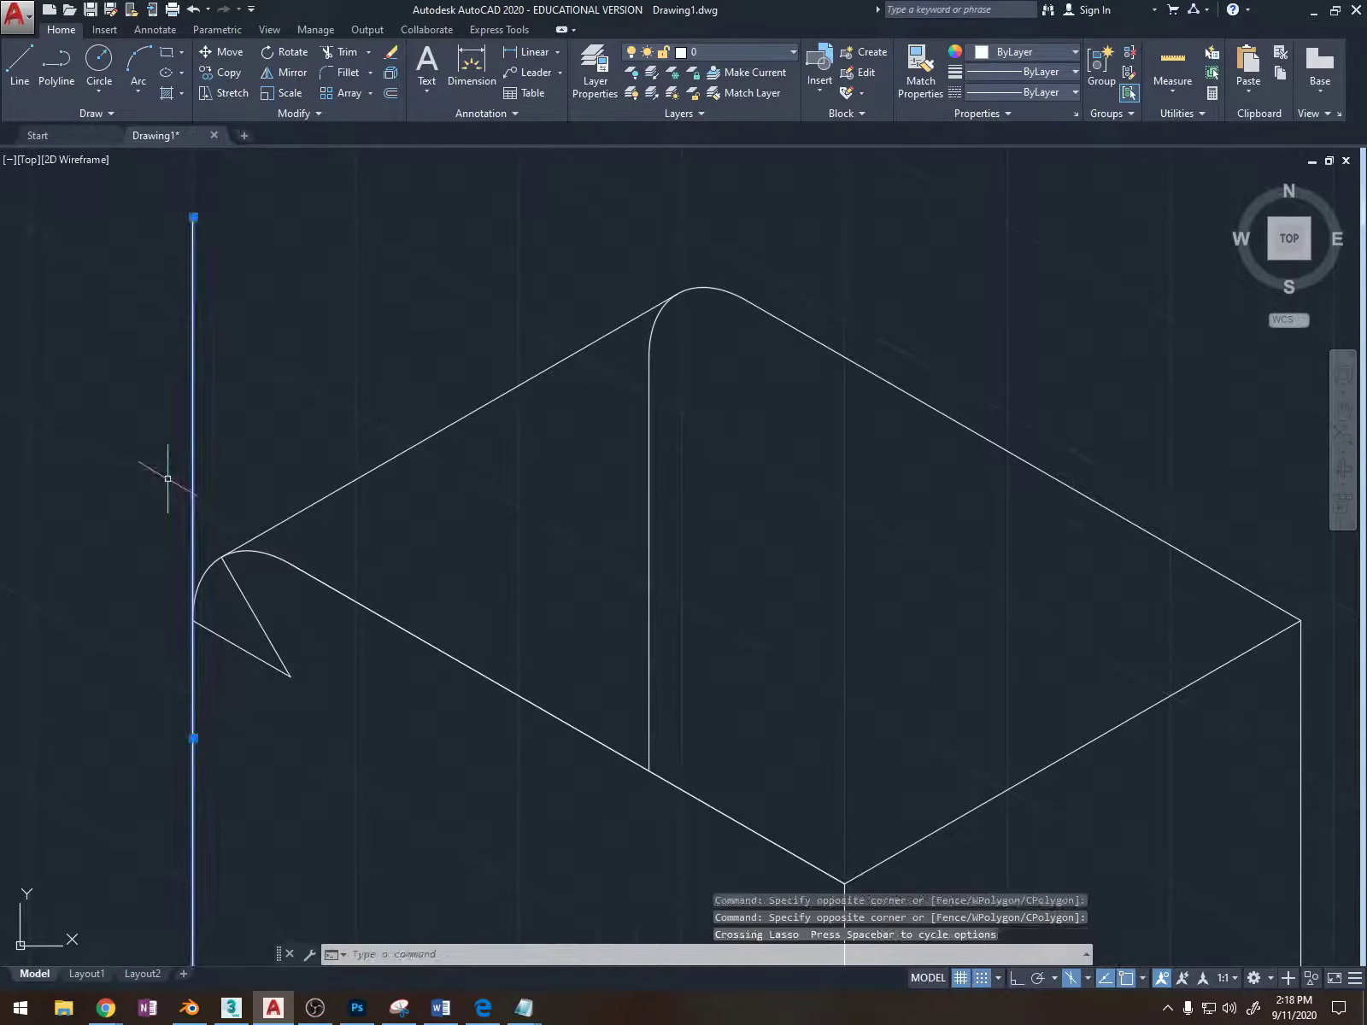
key(Delete)
click(651, 475)
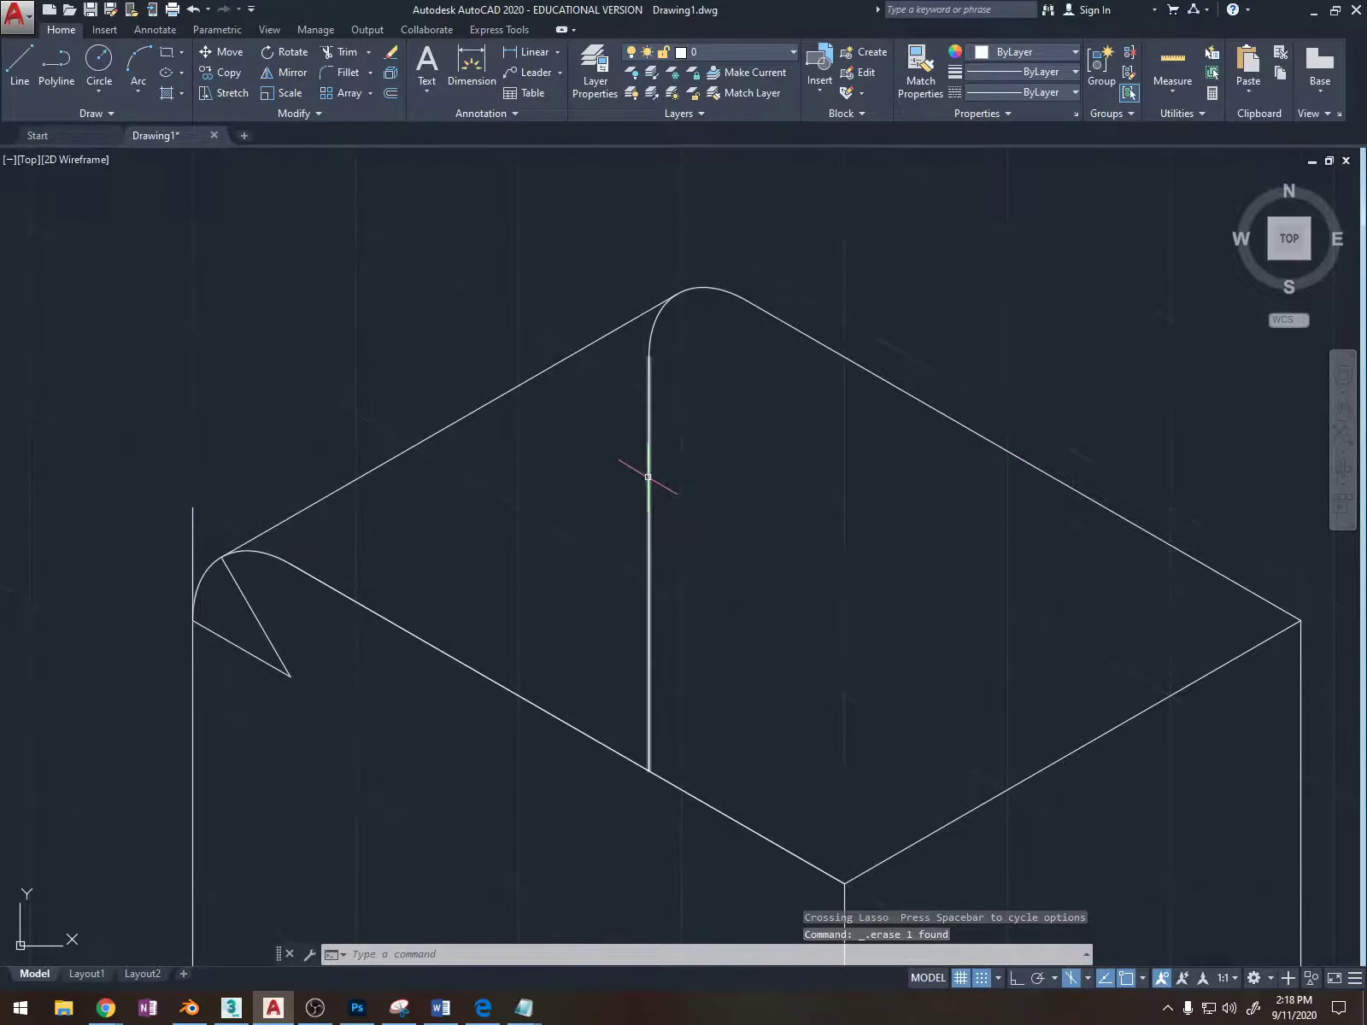
key(Delete)
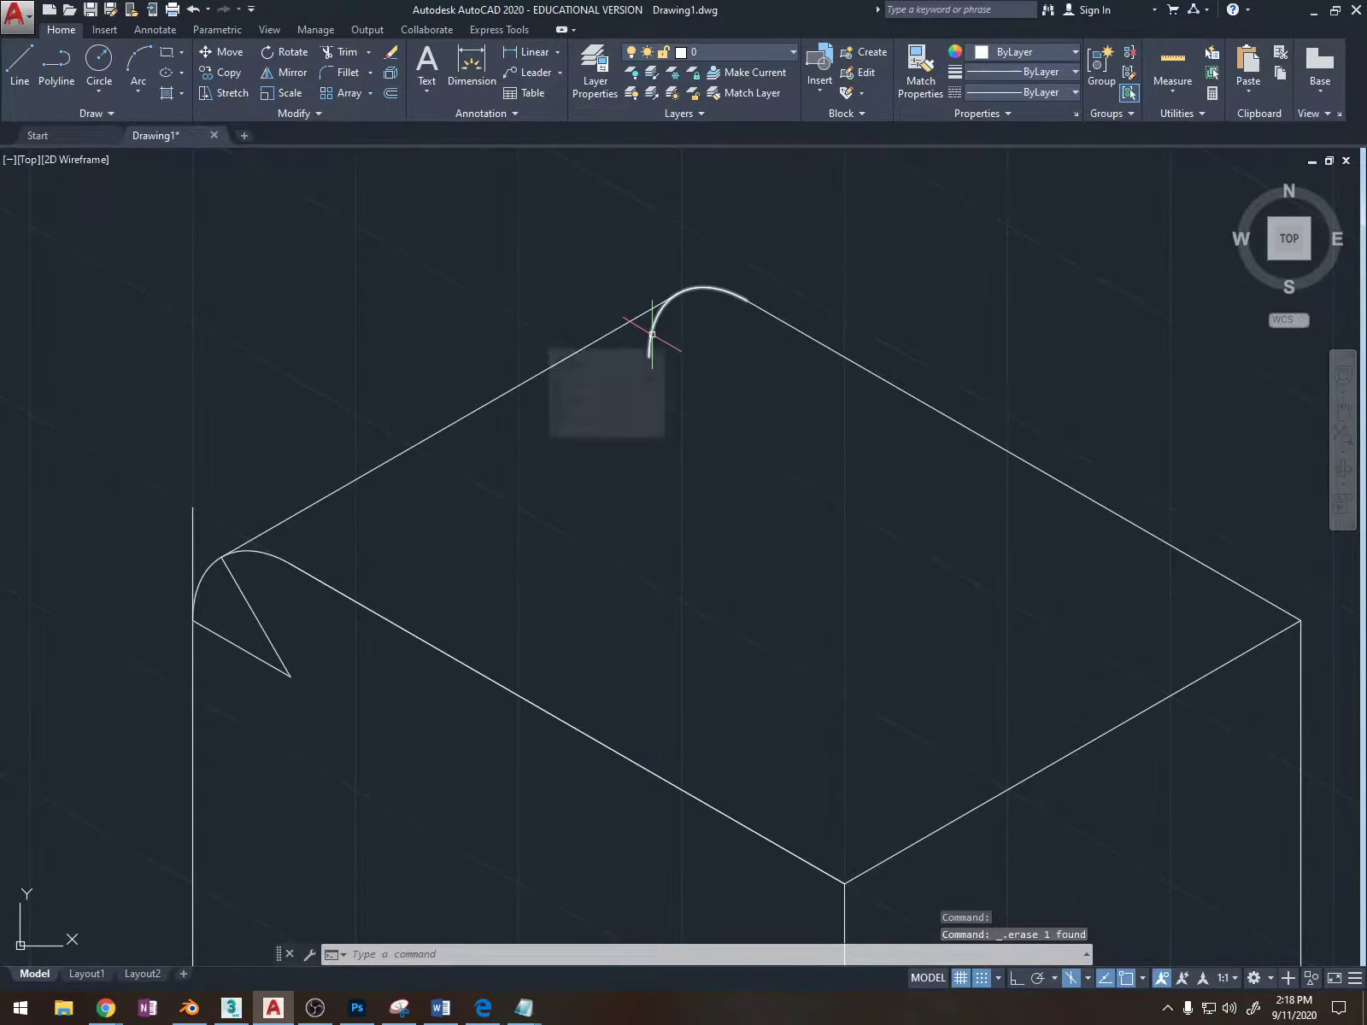
Trim the hidden portion of the rear arc back to the 30-degree depth edge.
text(tr)
key(Return)
key(Return)
click(651, 349)
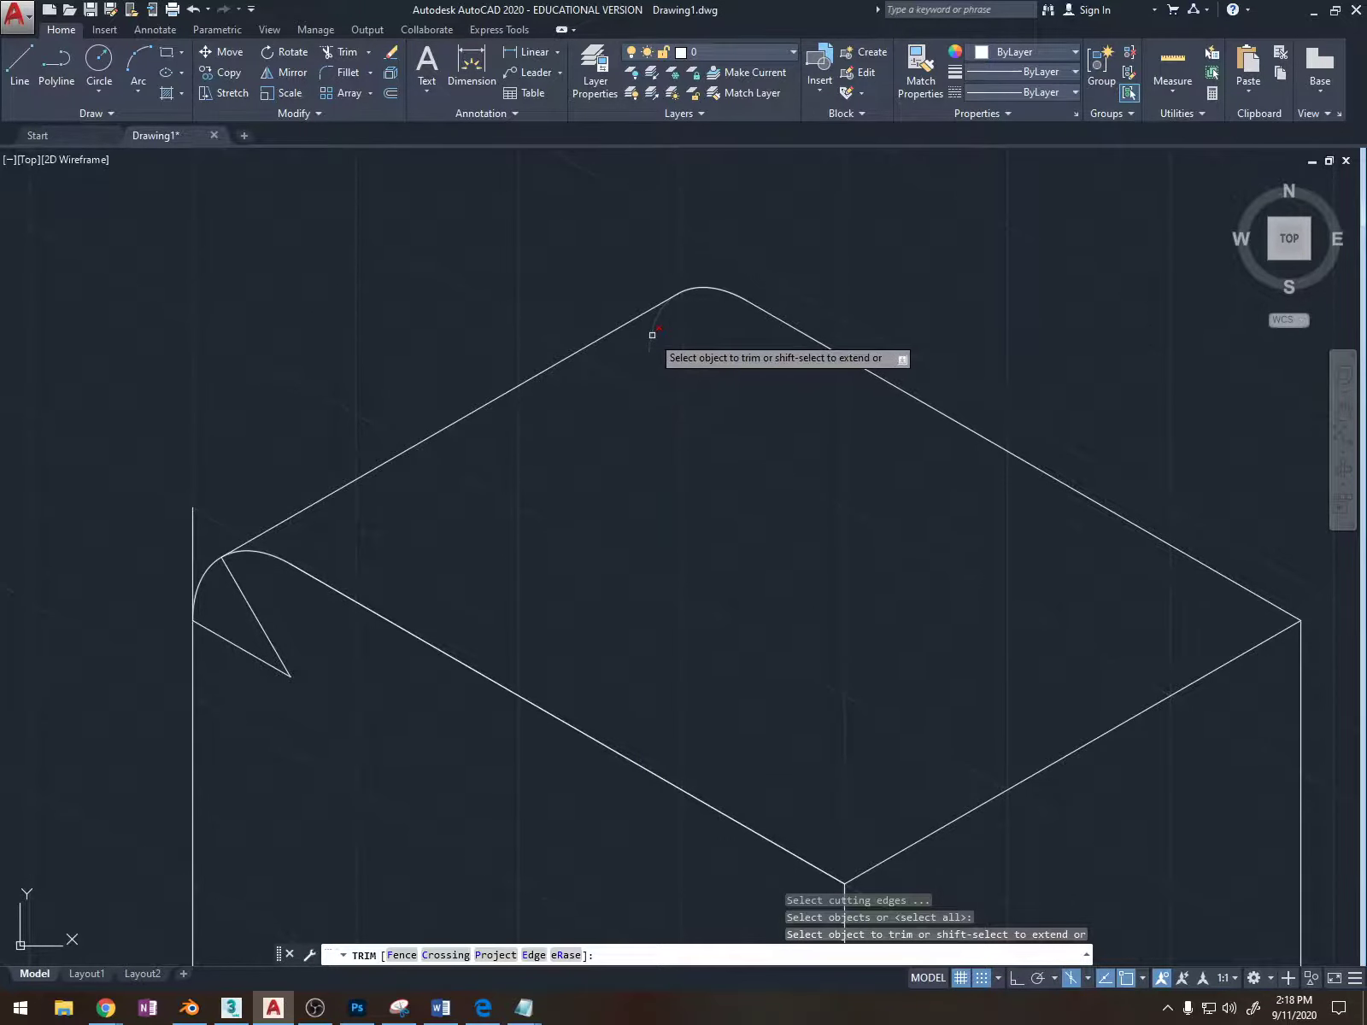
key(Escape)
Erase the two remaining diagonal construction lines inside the front face and the short vertical segment beside the front arc.
mouse_move(281, 654)
mouse_down()
mouse_move(269, 692)
mouse_move(334, 702)
mouse_up()
key(Delete)
click(193, 562)
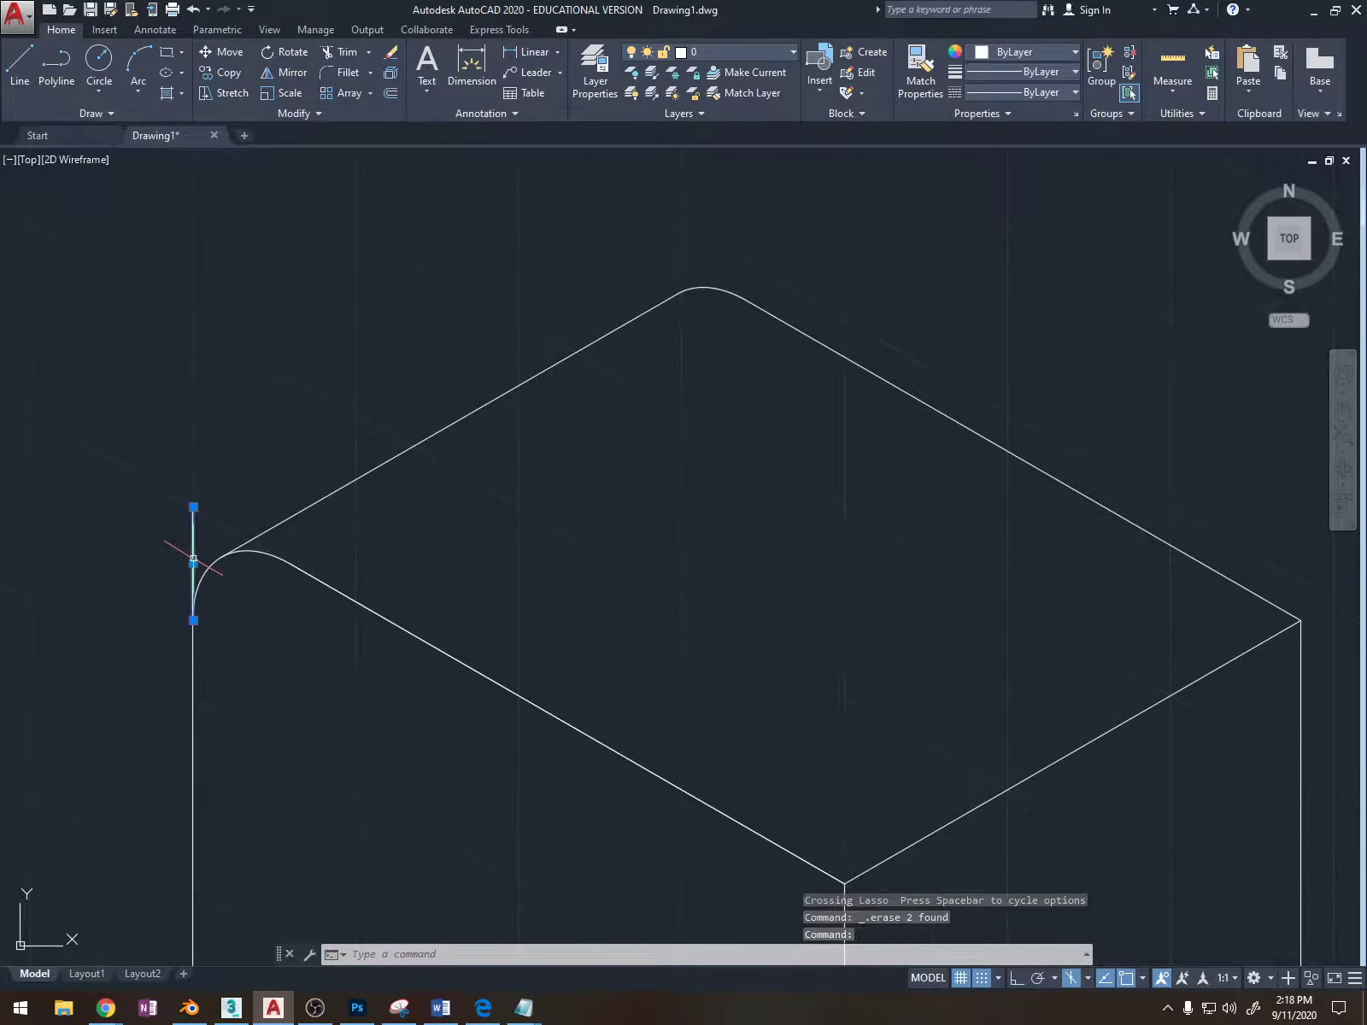
key(Delete)
Examine the block's rounded front and rear corners and its overall outline.
scroll(487, 706, down, 2)
middle_drag(513, 706, 487, 564)
scroll(488, 564, down, 2)
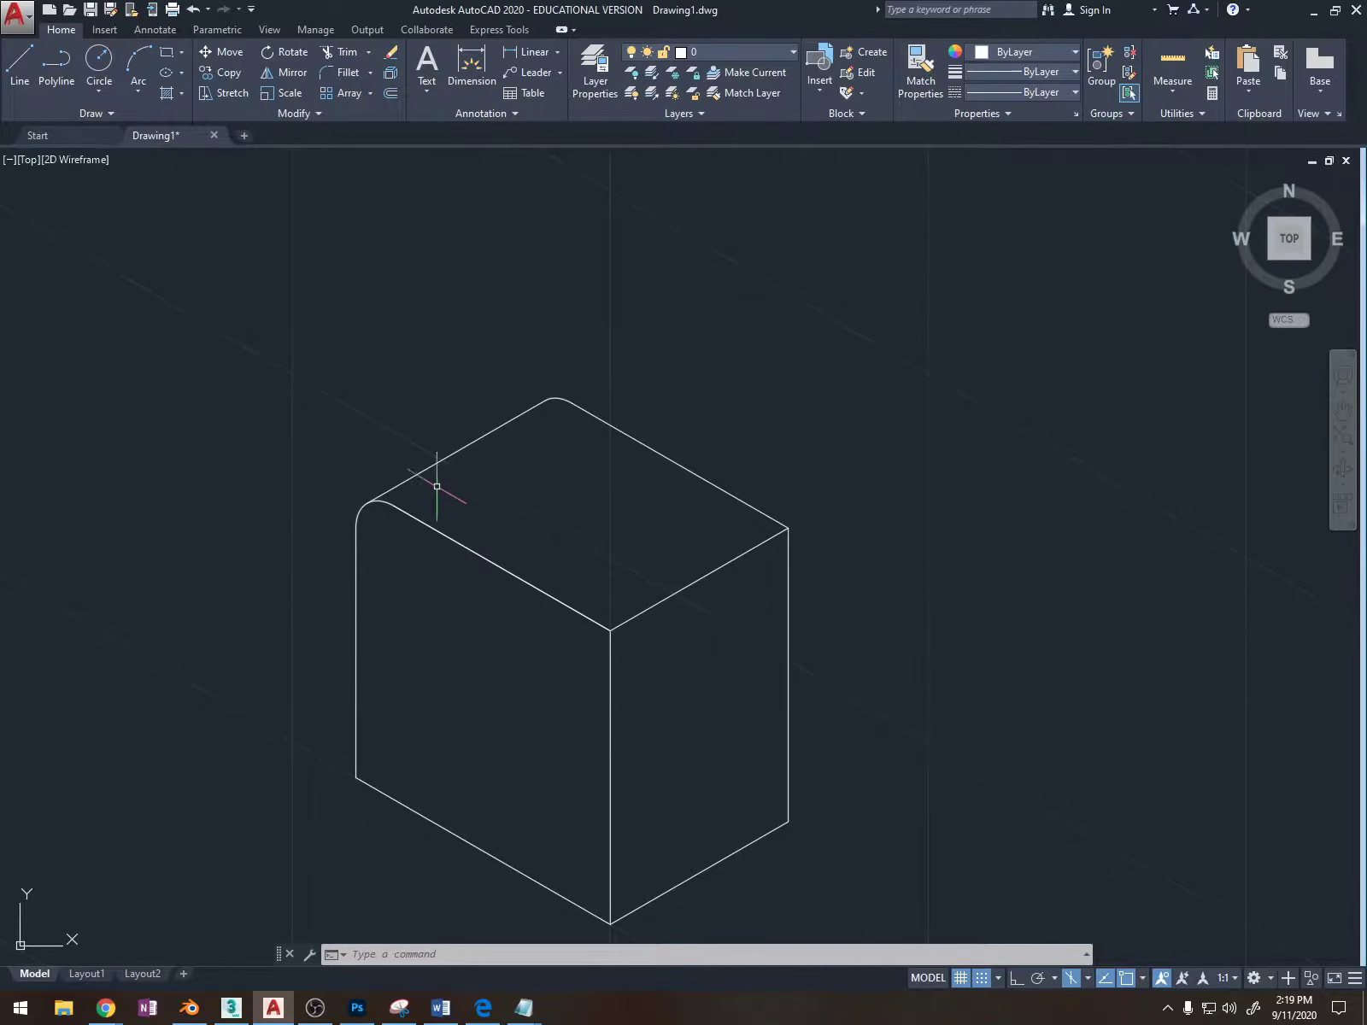
scroll(372, 487, up, 5)
scroll(357, 494, down, 1)
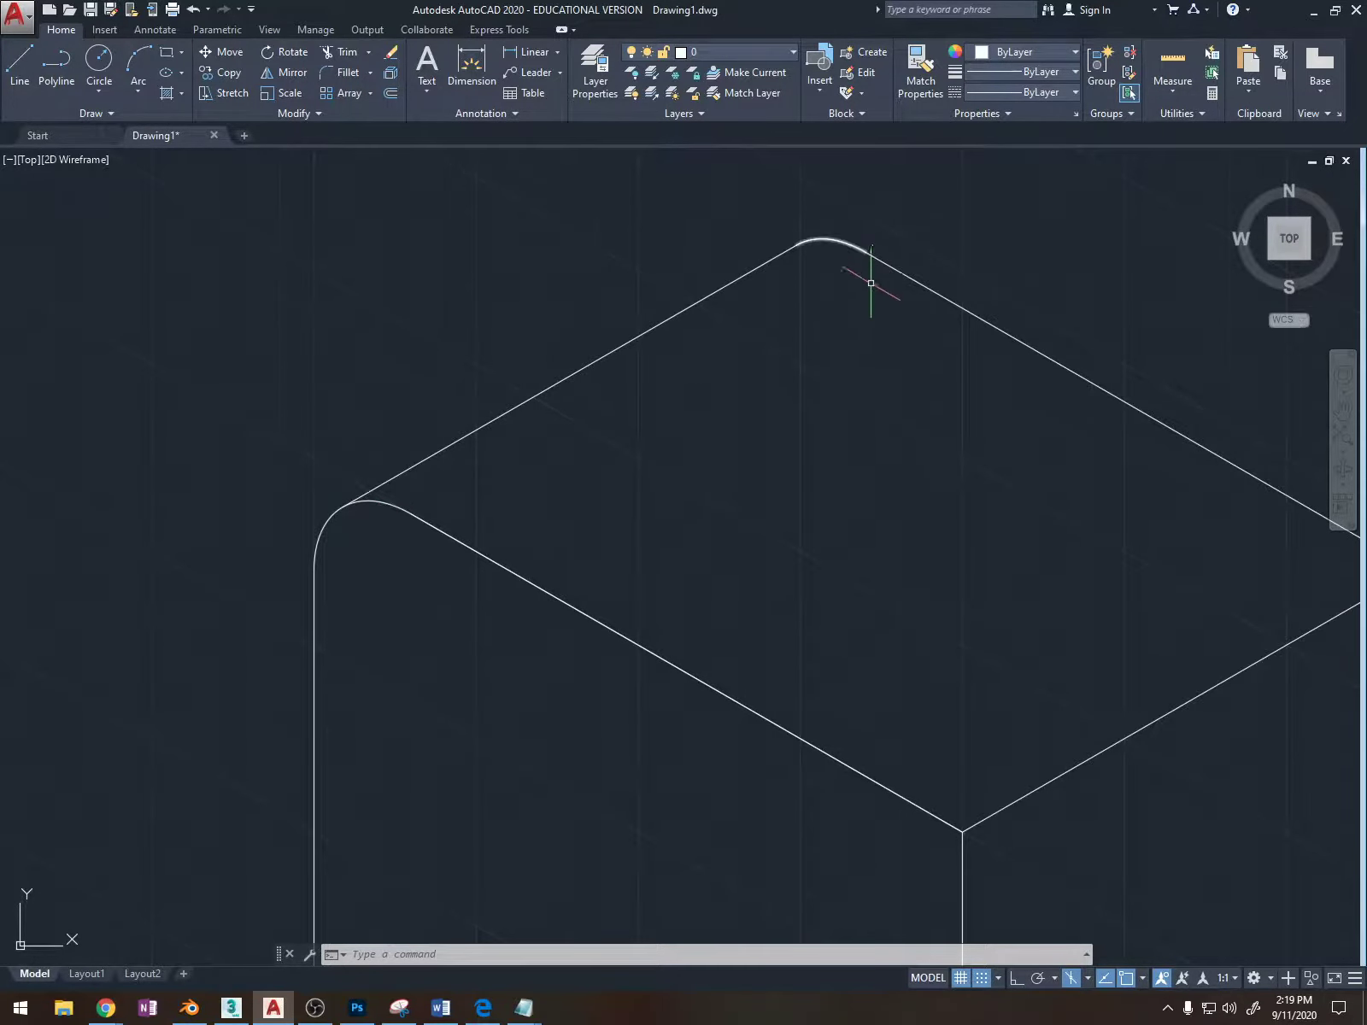
scroll(871, 283, down, 4)
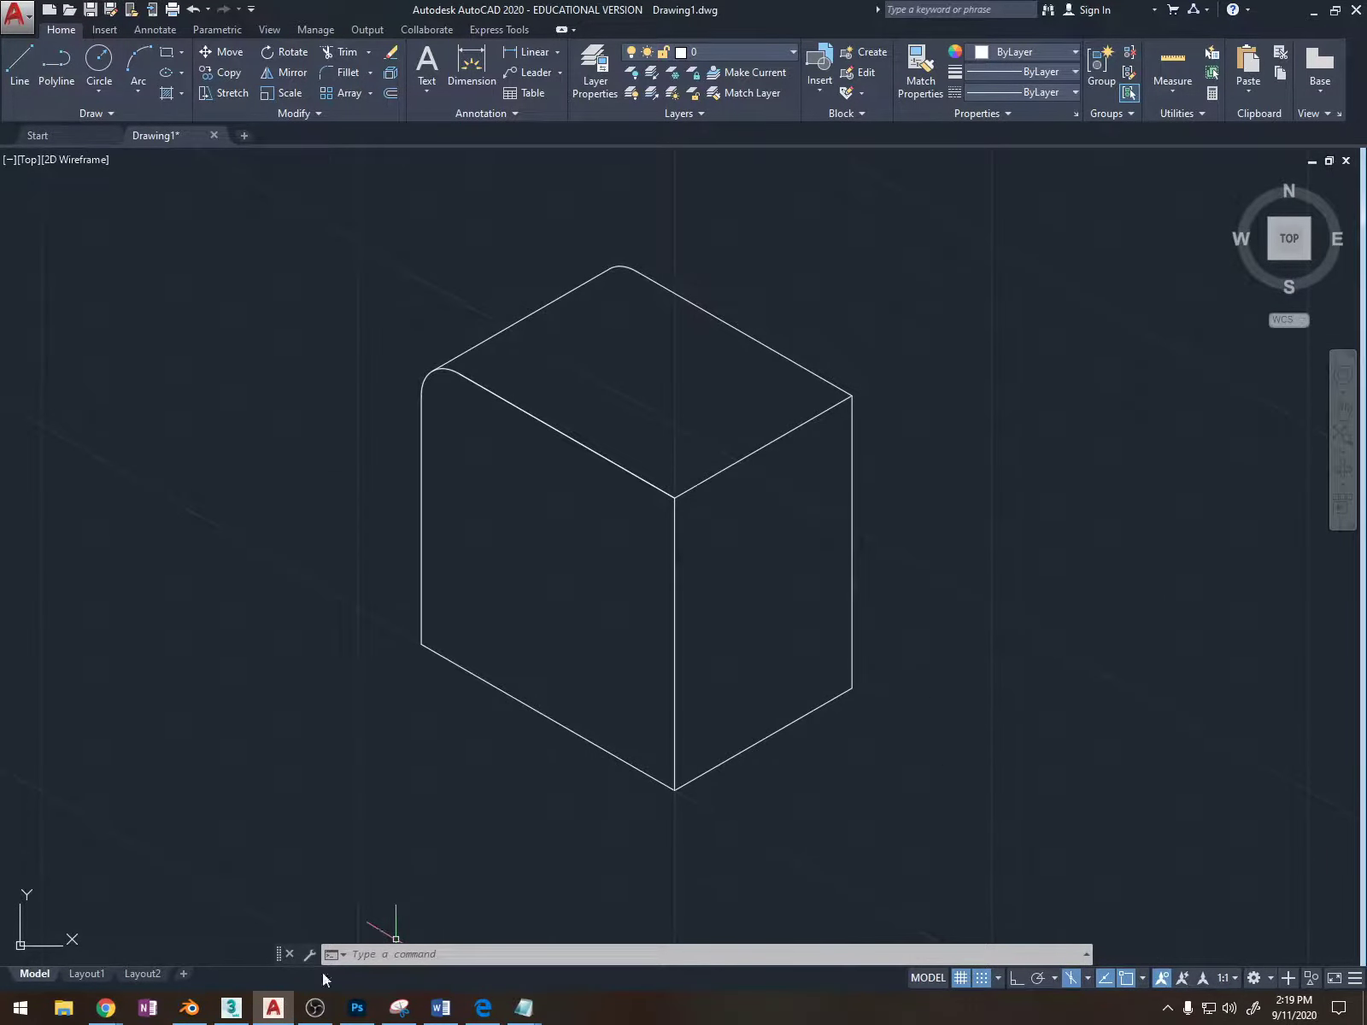
middle_drag(473, 487, 473, 499)
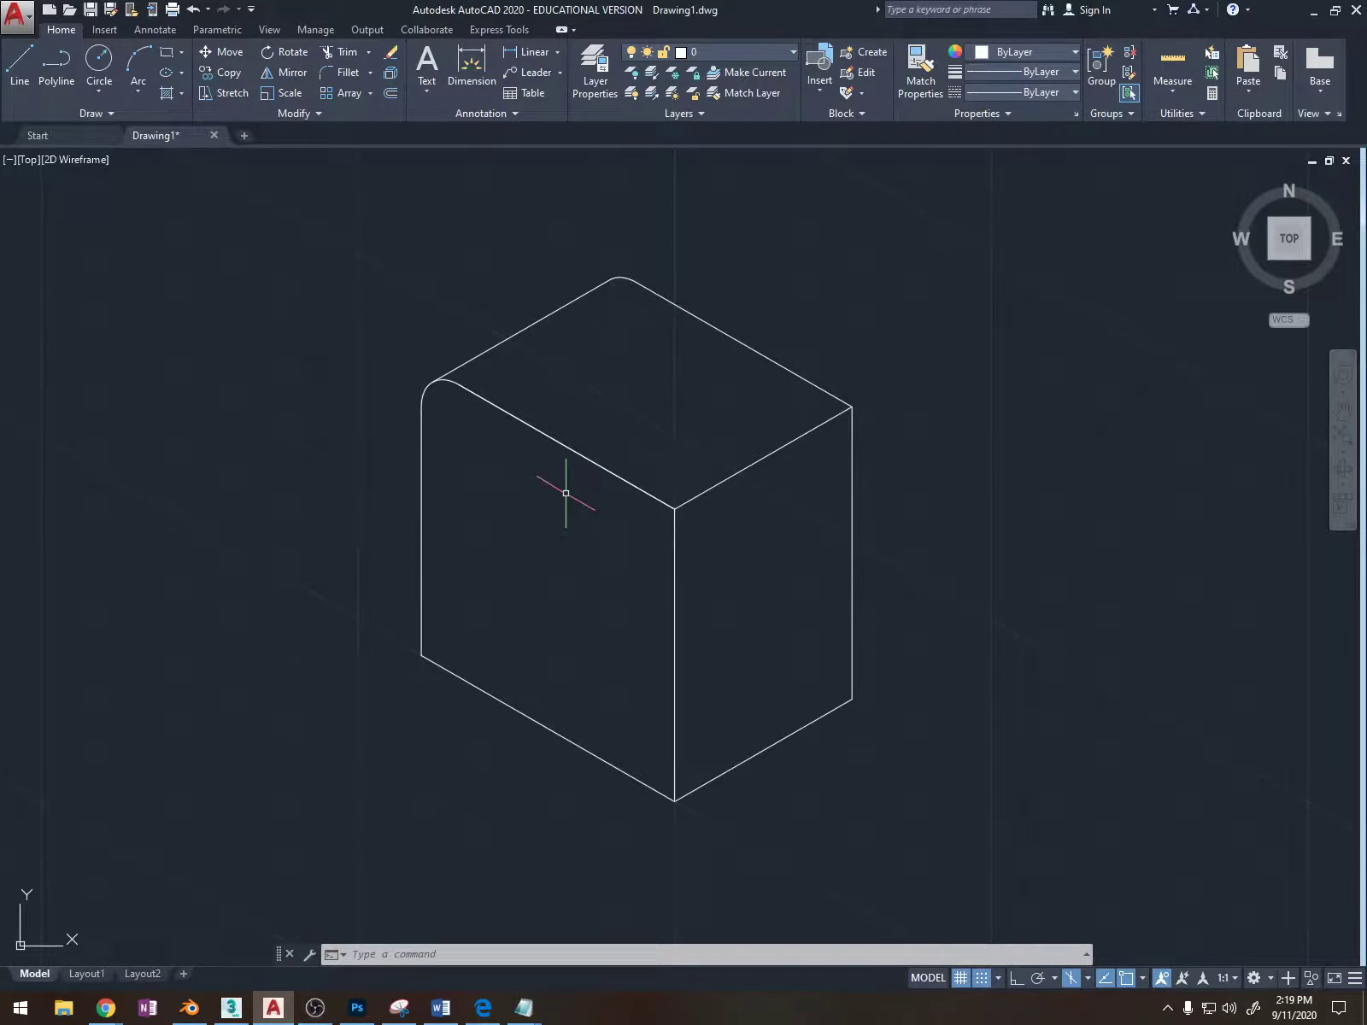